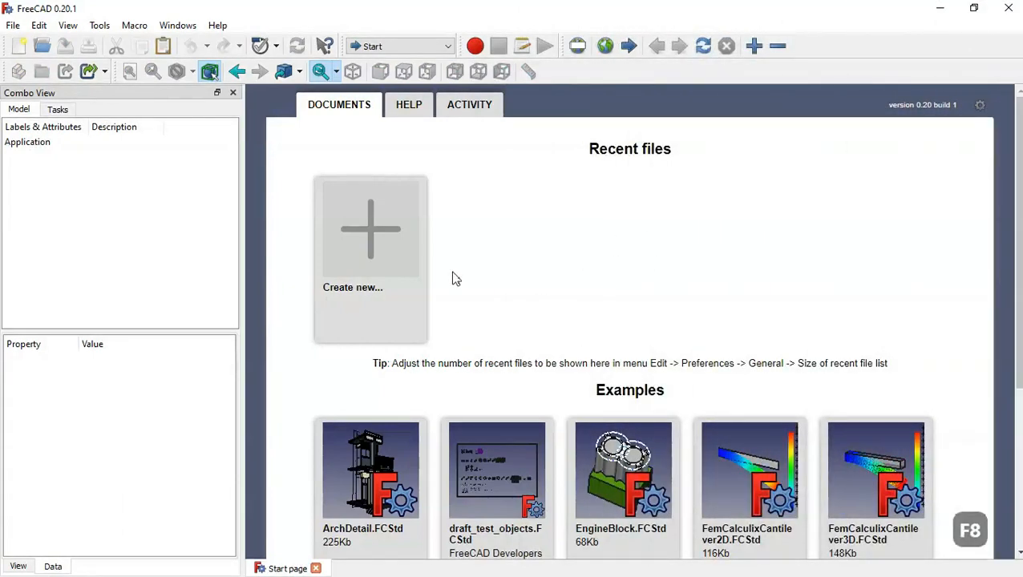
- Create a new document and save it as Tire.FCStd, replacing the existing file of that name
left_click(363, 200)
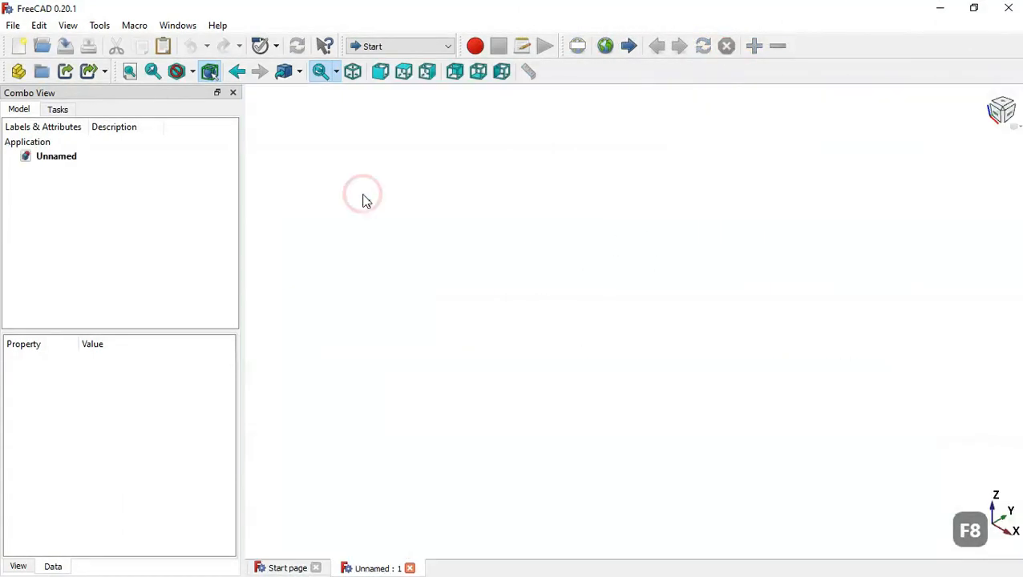
left_click(68, 46)
left_click(186, 117)
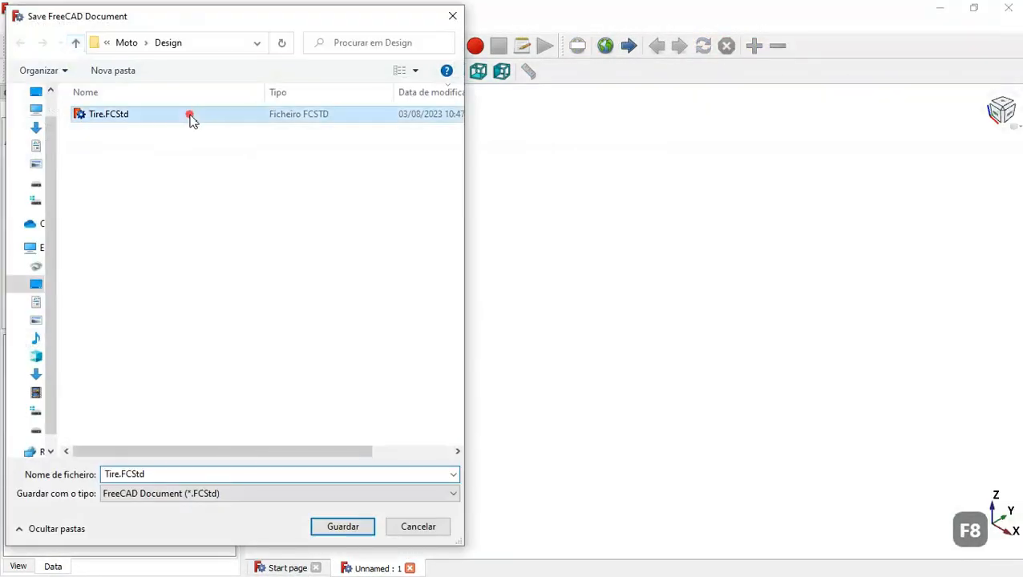
left_click(343, 526)
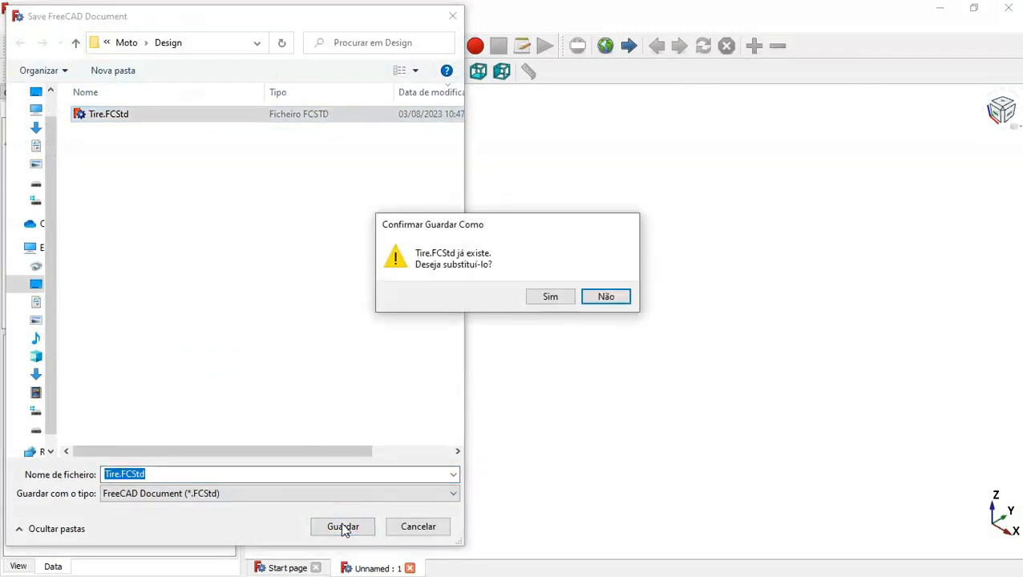
left_click(550, 297)
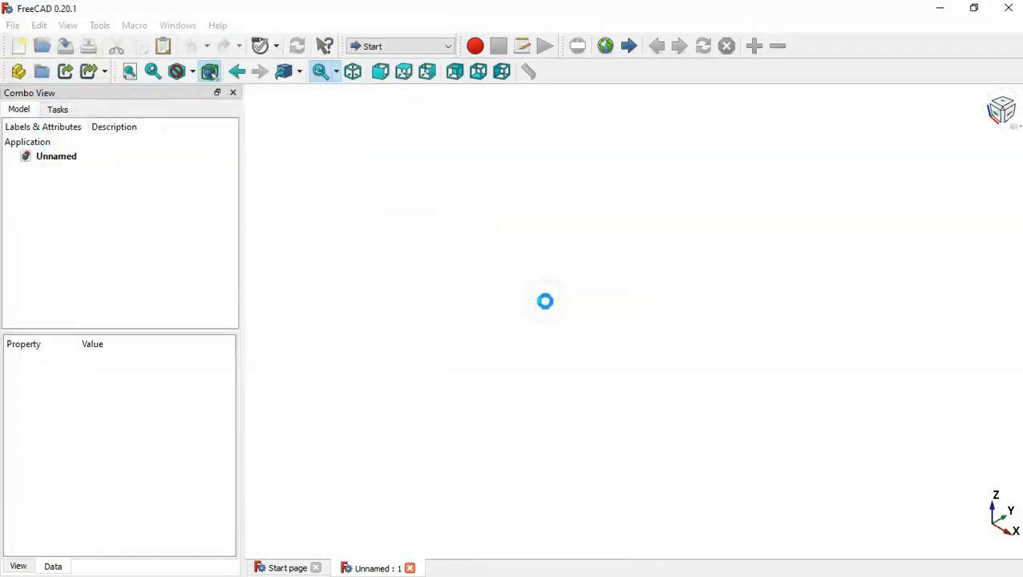
- Switch to the Part Design workbench, create a body, and start a sketch on the XZ plane
left_click(420, 46)
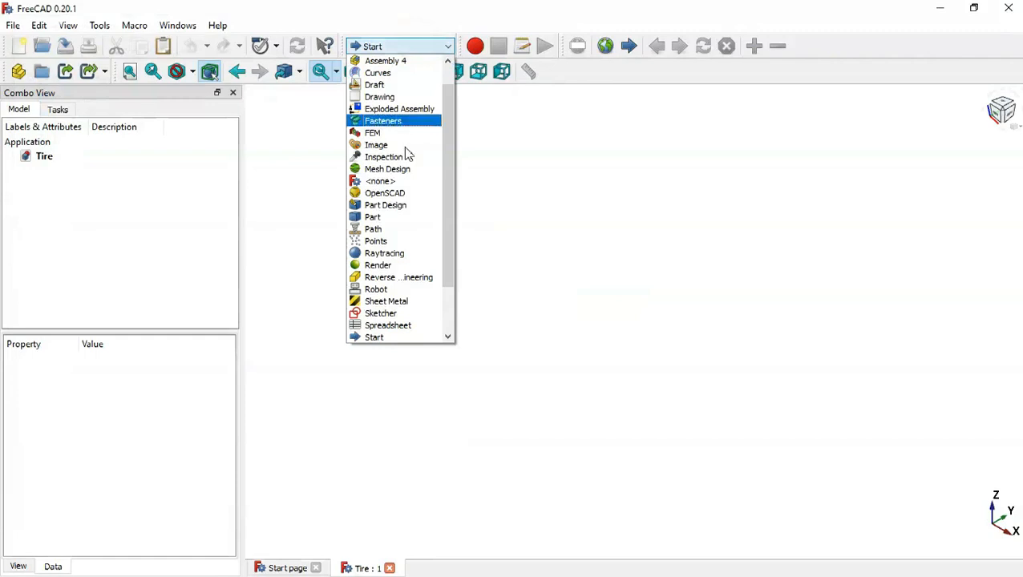
left_click(409, 207)
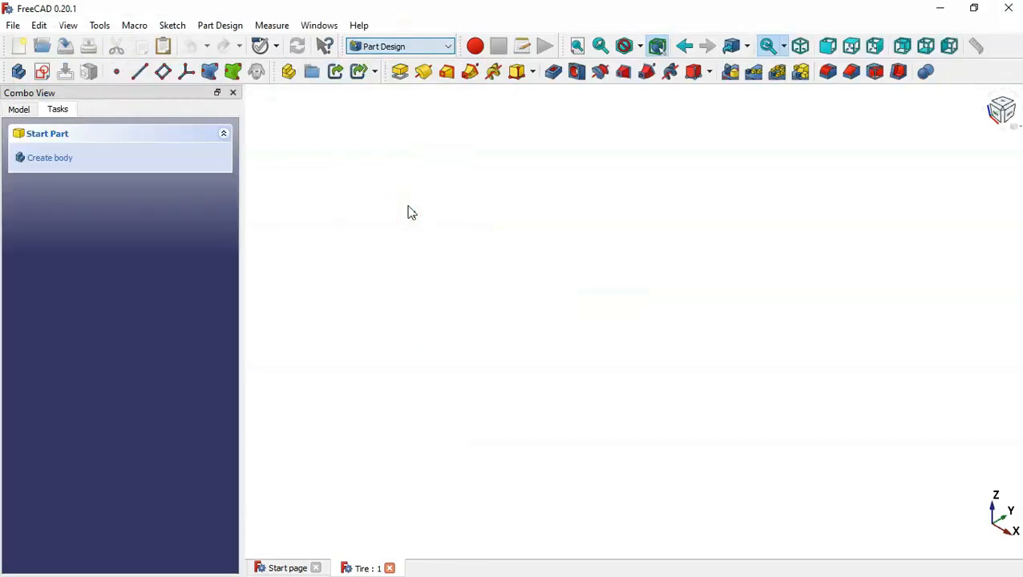
left_click(106, 172)
left_click(106, 170)
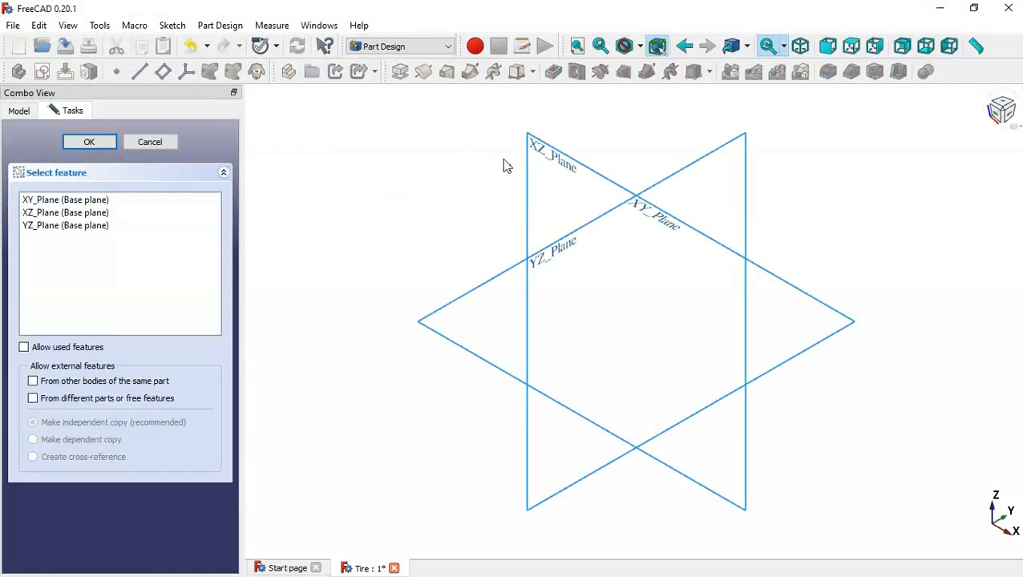
left_click(545, 158)
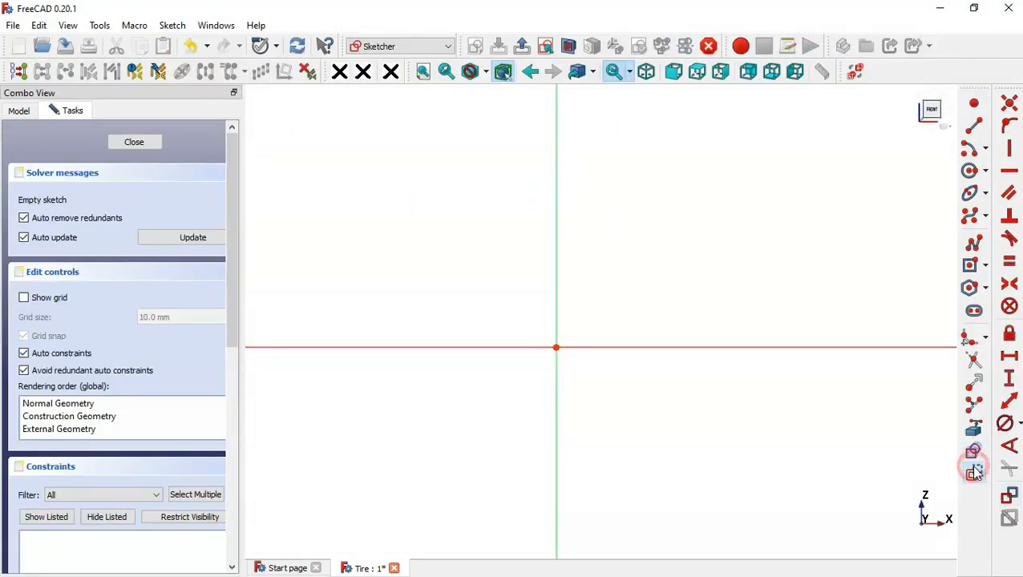
- Draw a centered construction rectangle on the vertical axis above the origin, its corner offset about 13.5 by 10.9 mm from the center
left_click(972, 266)
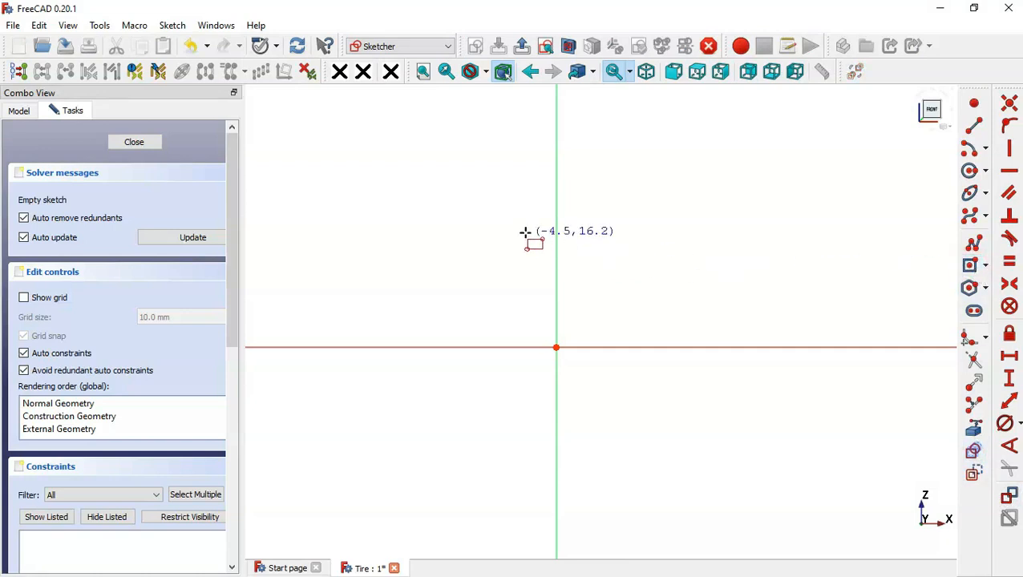
left_click(556, 212)
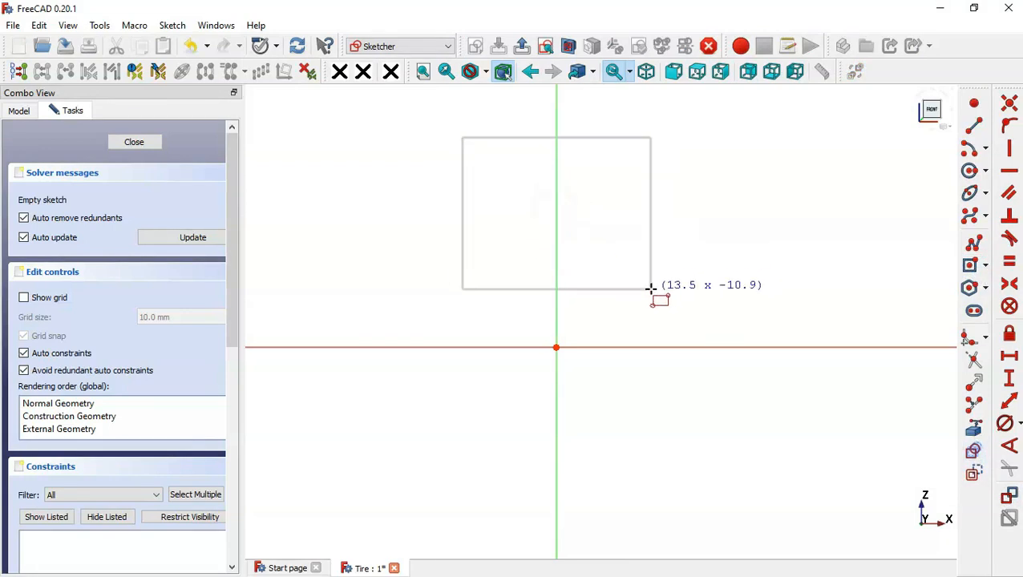
left_click(651, 290)
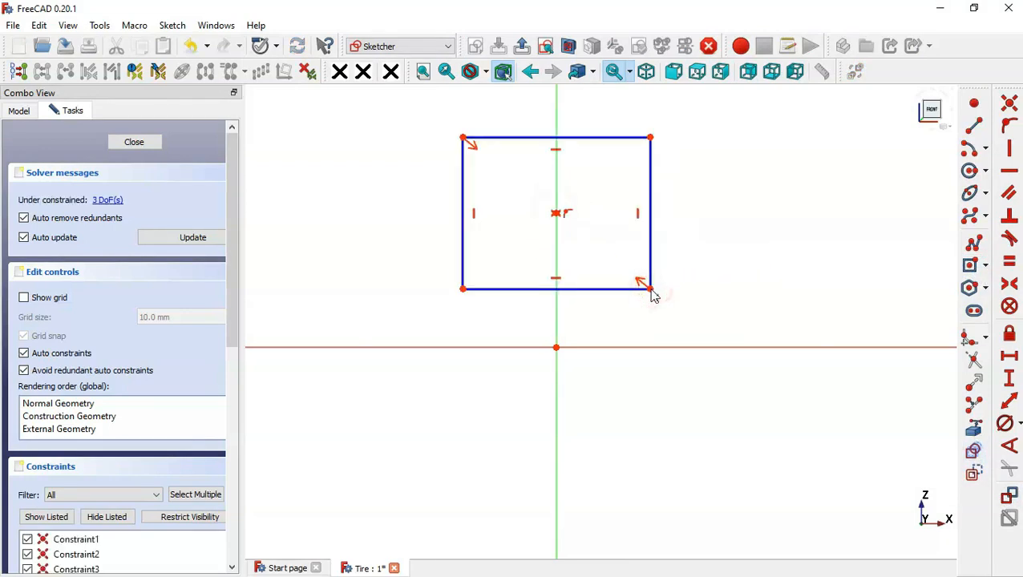
- Constrain the construction rectangle's top edge and right edge to 60 mm each
left_click(1008, 404)
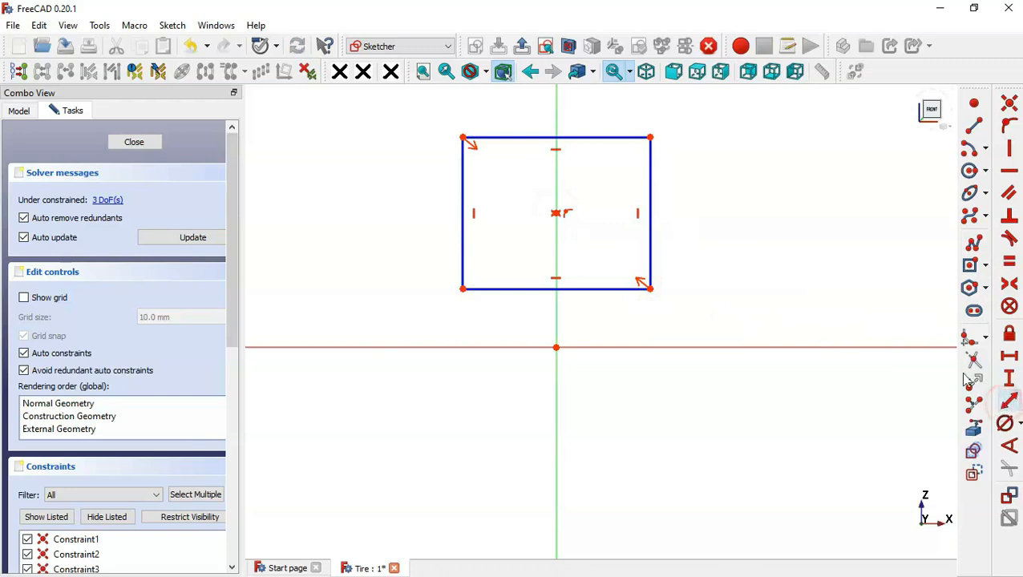
left_click(615, 138)
type("60")
key("Return")
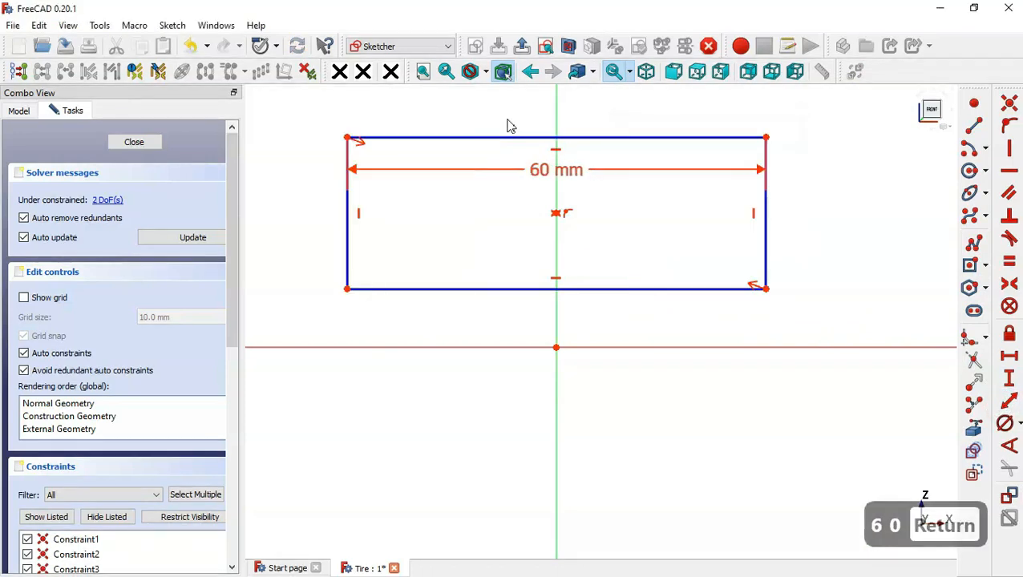
left_click(766, 236)
type("60")
key("Return")
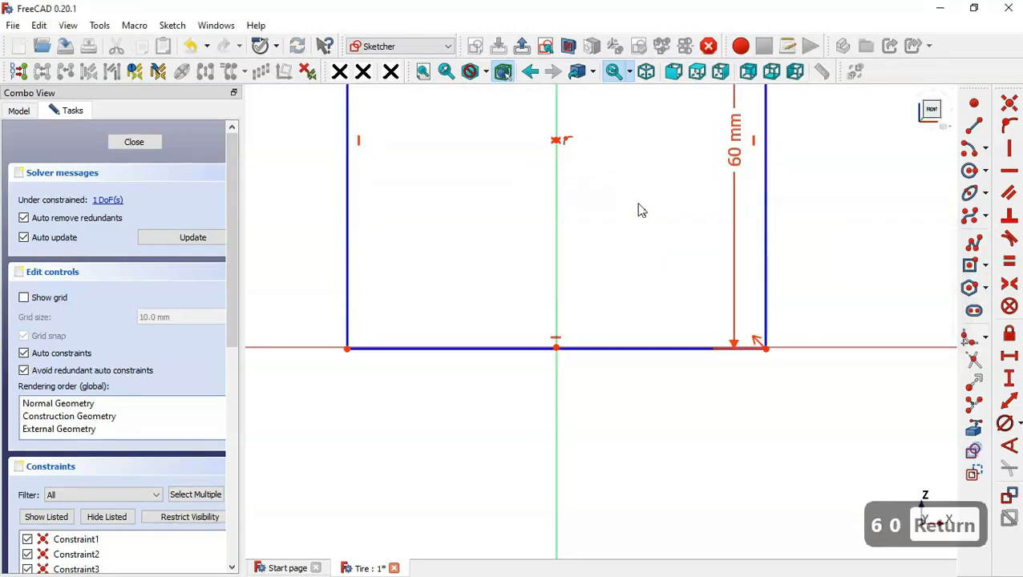
scroll(591, 385, "down", 4)
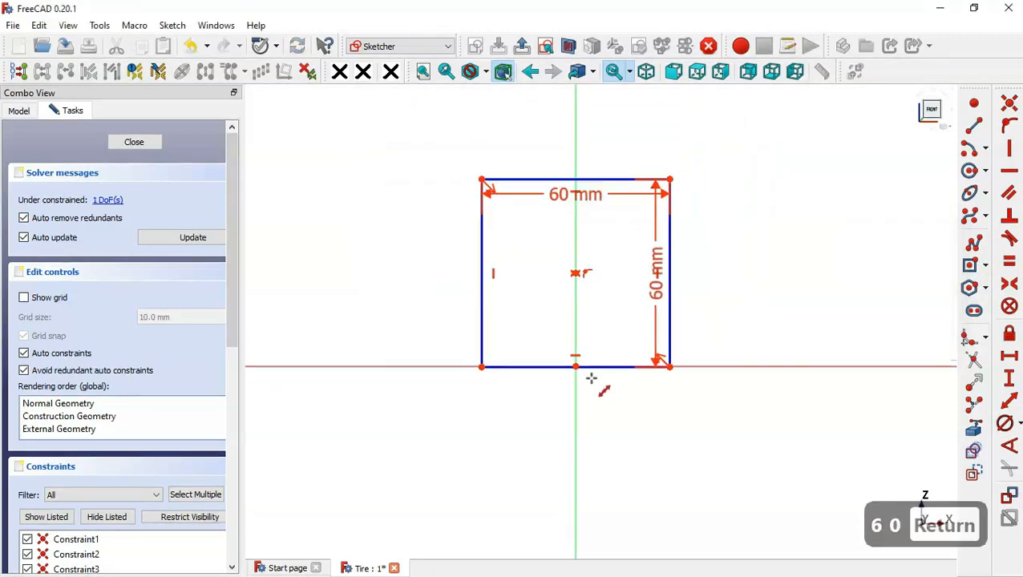
key("Escape")
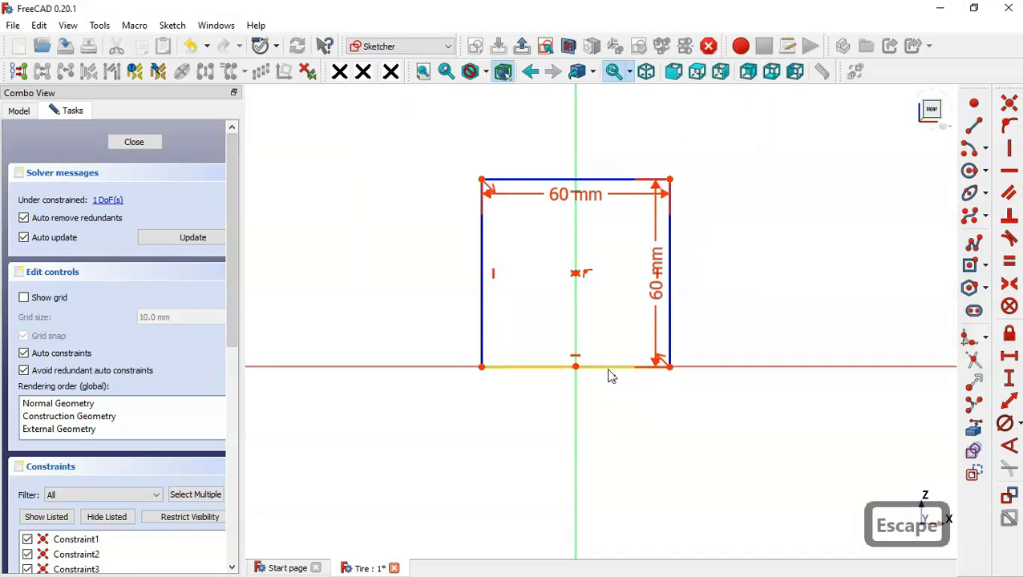
- Move the square above the horizontal axis and set the vertical distance from the origin to its lower-right corner to 215.9 mm
left_click_drag(607, 369, 608, 293)
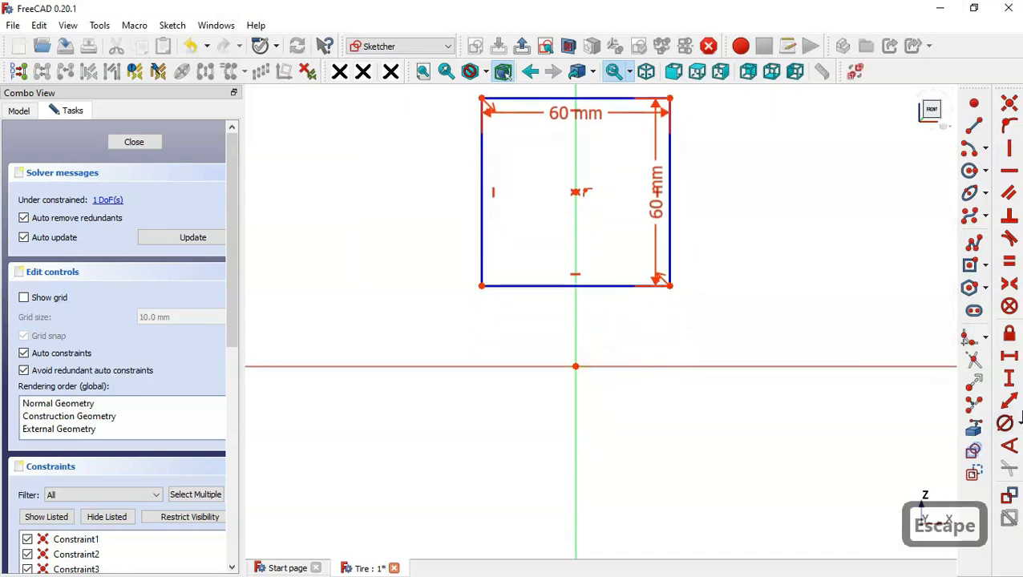
left_click(1013, 384)
left_click(576, 366)
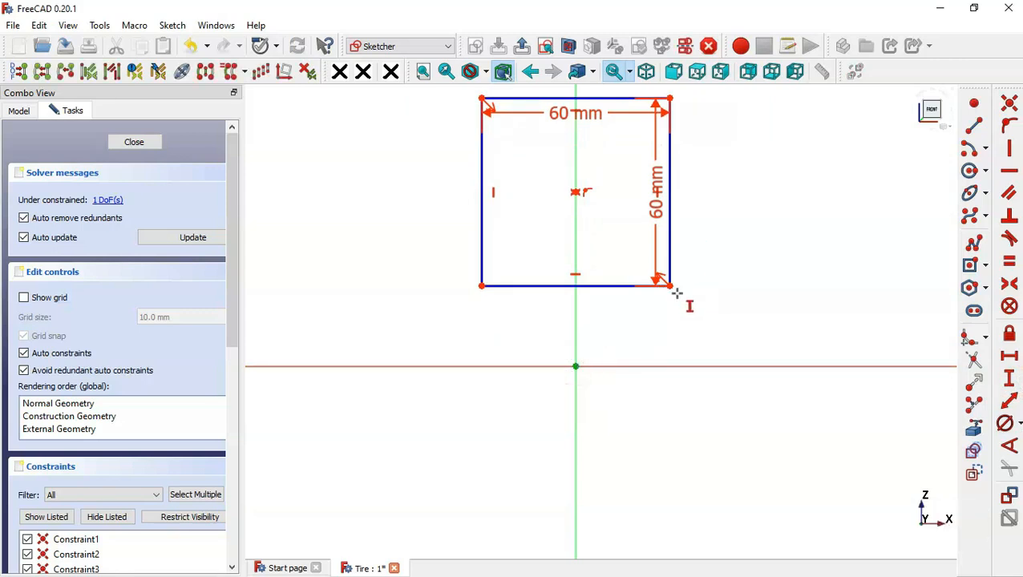
left_click(671, 285)
type("215.9")
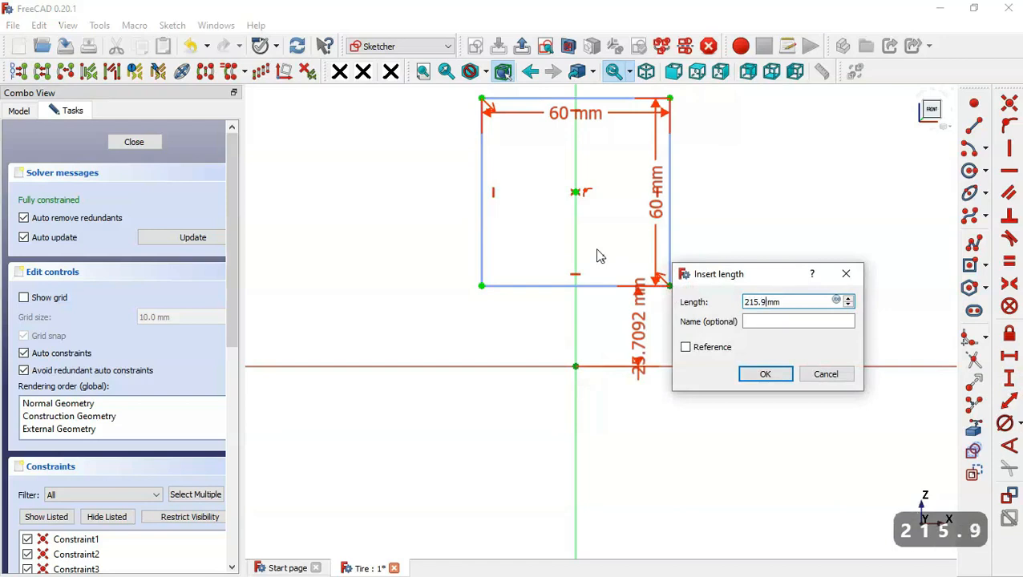
key("Return")
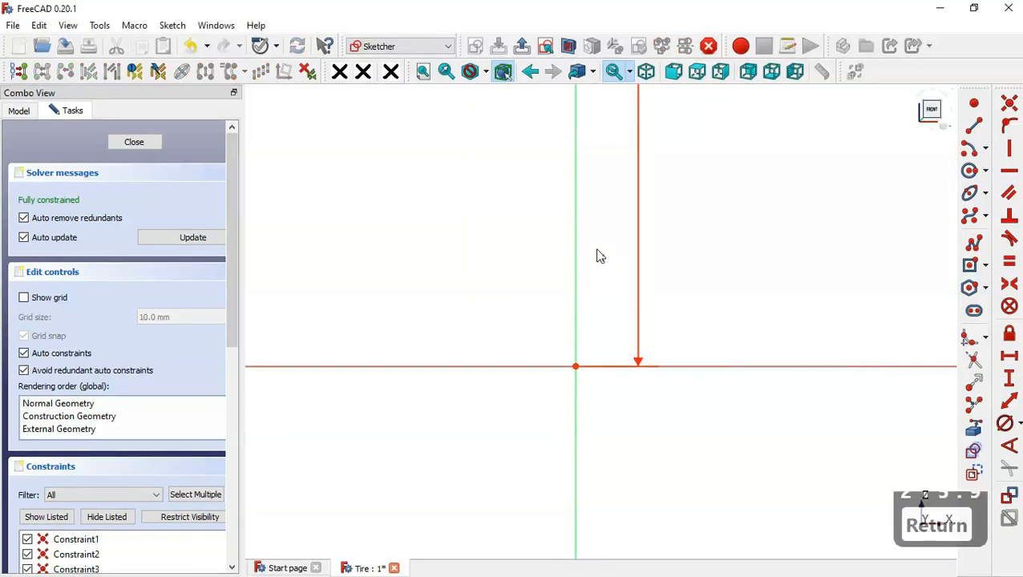
scroll(510, 457, "down", 6)
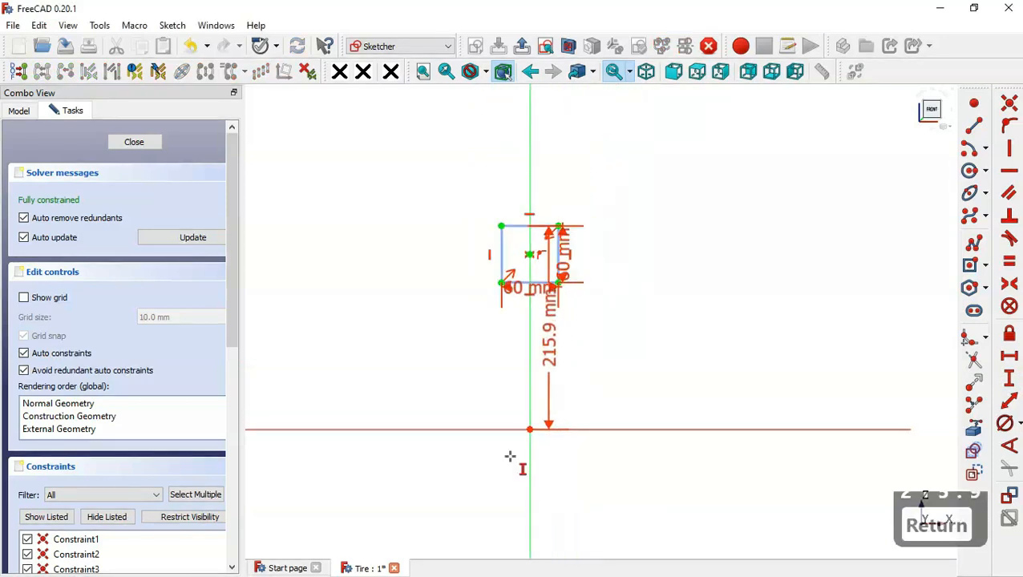
scroll(614, 321, "up", 2)
key("Escape")
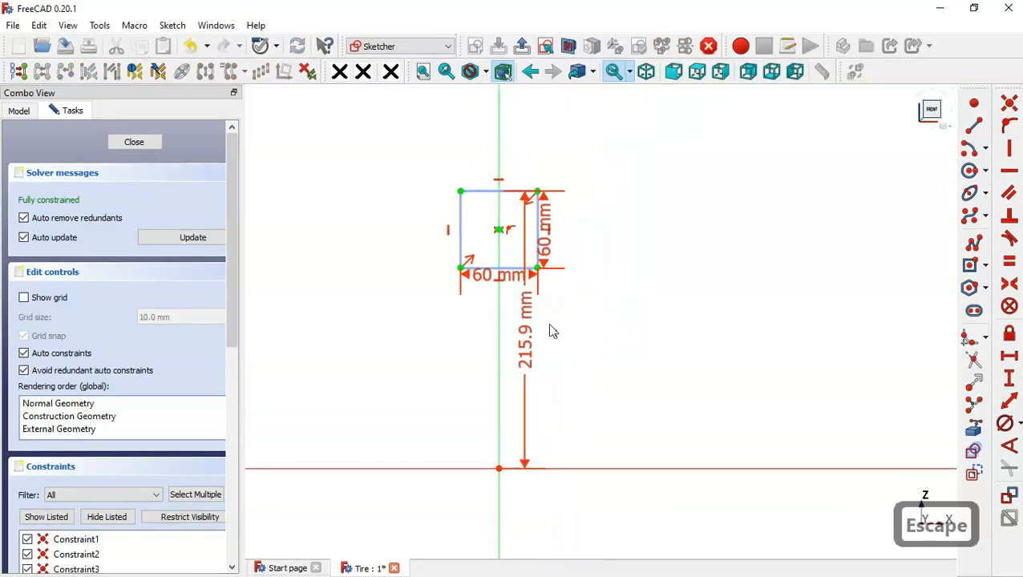
- Move the three dimension labels clear of the square and hide all listed constraints
left_click_drag(527, 318, 754, 359)
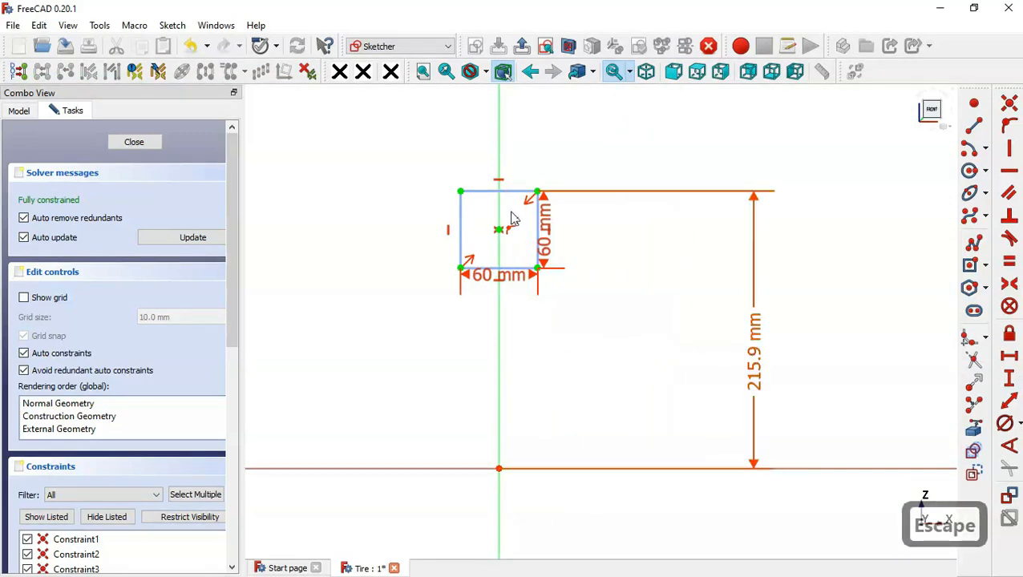
left_click_drag(546, 242, 706, 336)
left_click_drag(526, 278, 607, 360)
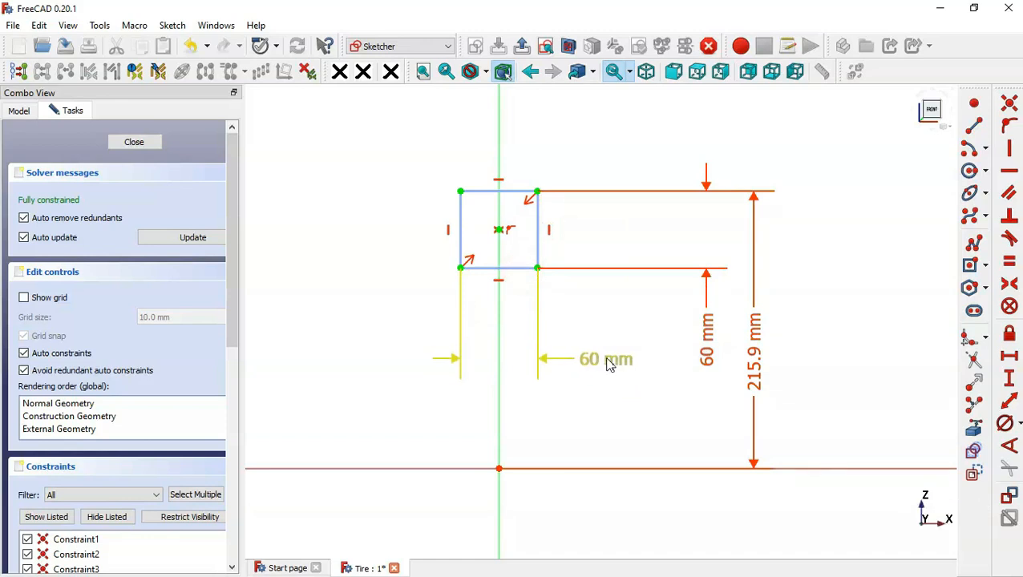
left_click(117, 517)
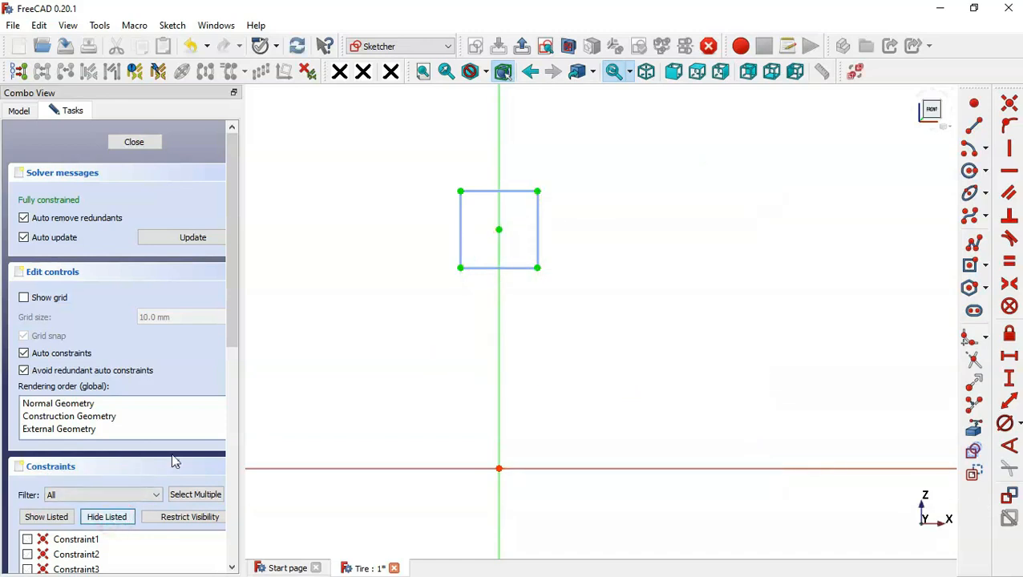
- Draw a downward-opening arc inside the square, centered on its center point, with both ends slightly below the center
scroll(491, 166, "up", 3)
scroll(489, 165, "up", 2)
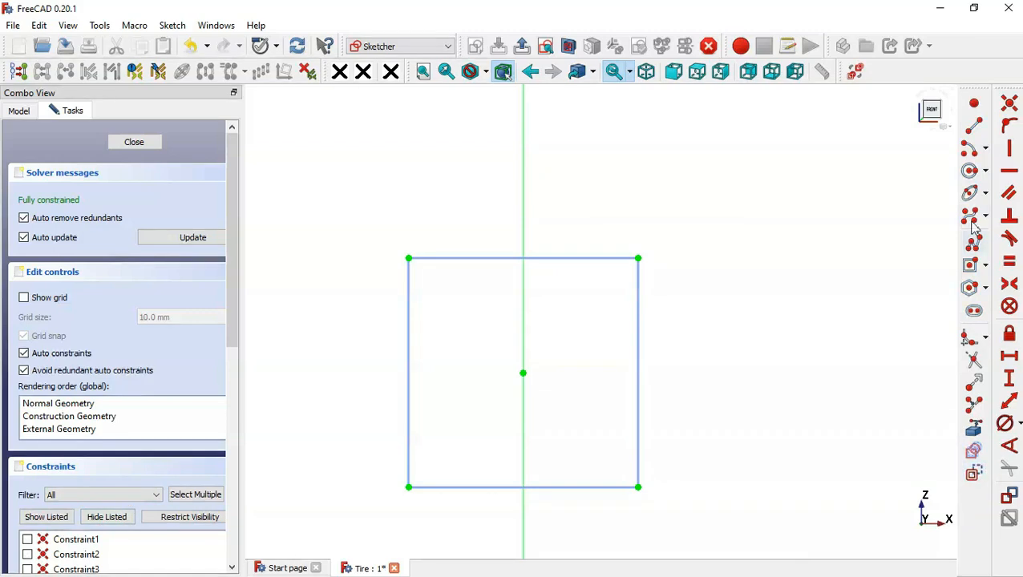
left_click(976, 157)
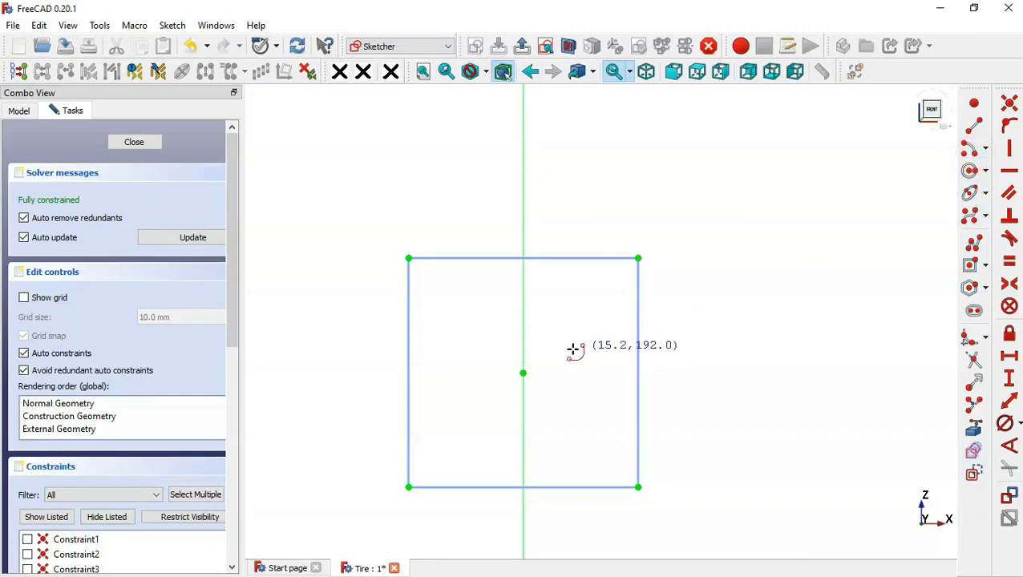
left_click(523, 373)
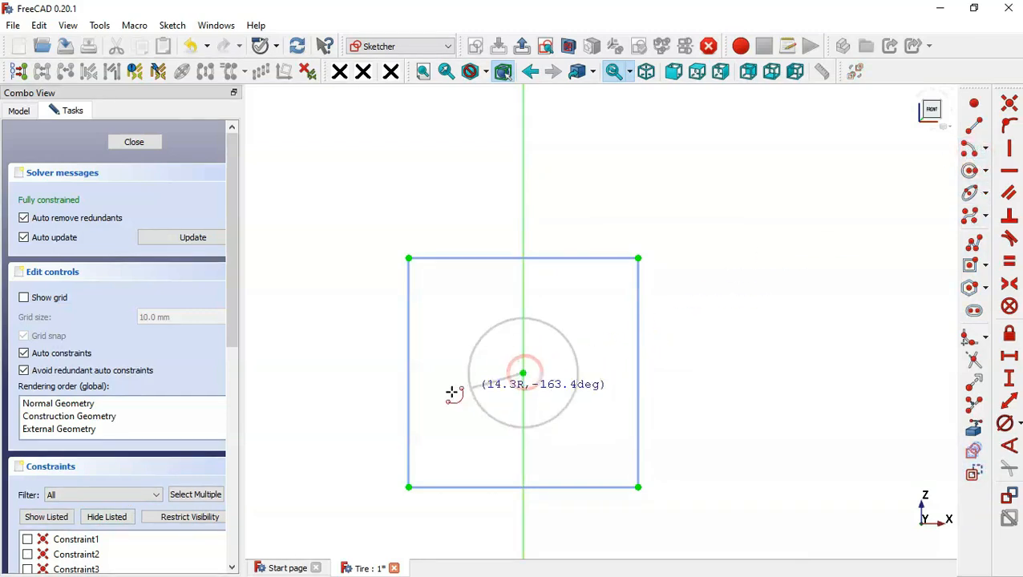
left_click(429, 394)
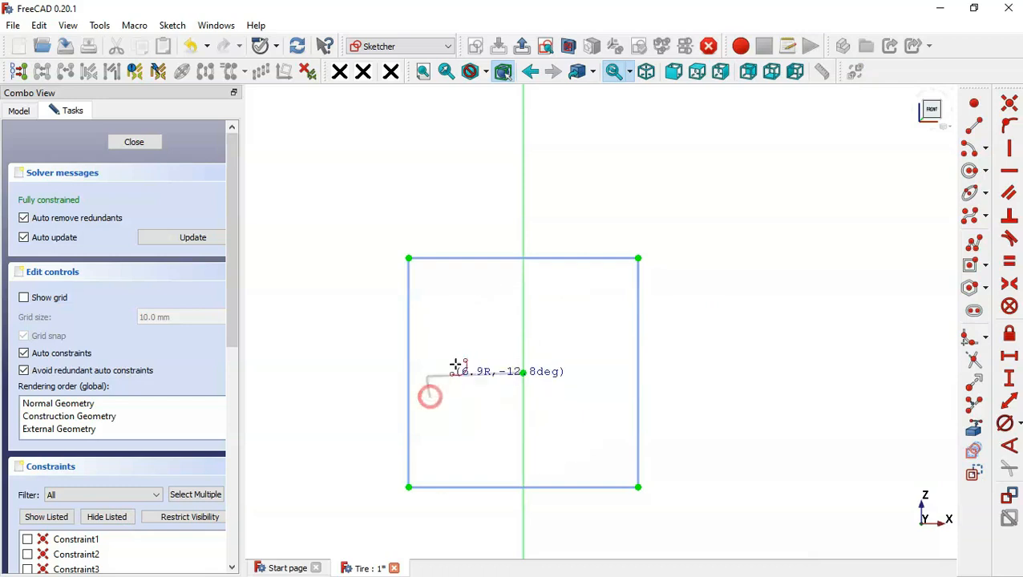
left_click(615, 396)
- Draw two side arcs with centers outside the square, joining the main arc's ends to the bottom edge, the left one about 45 mm in radius
left_click(786, 469)
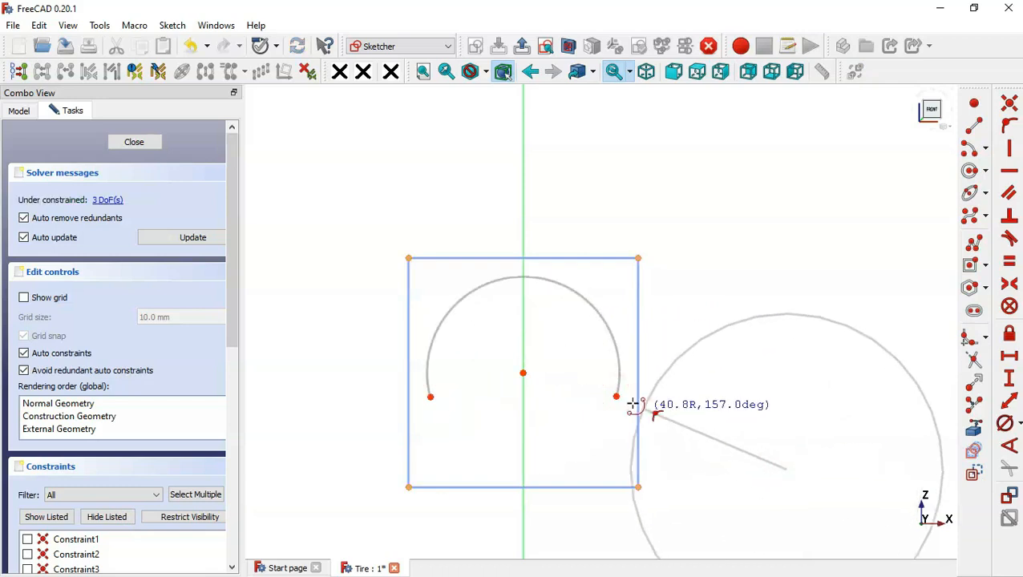
left_click(615, 396)
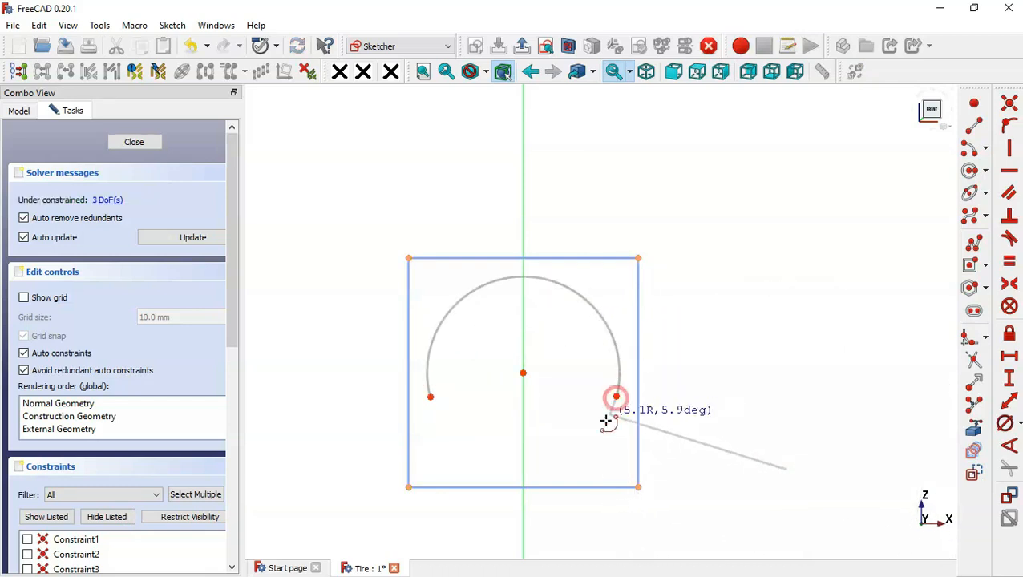
left_click(602, 486)
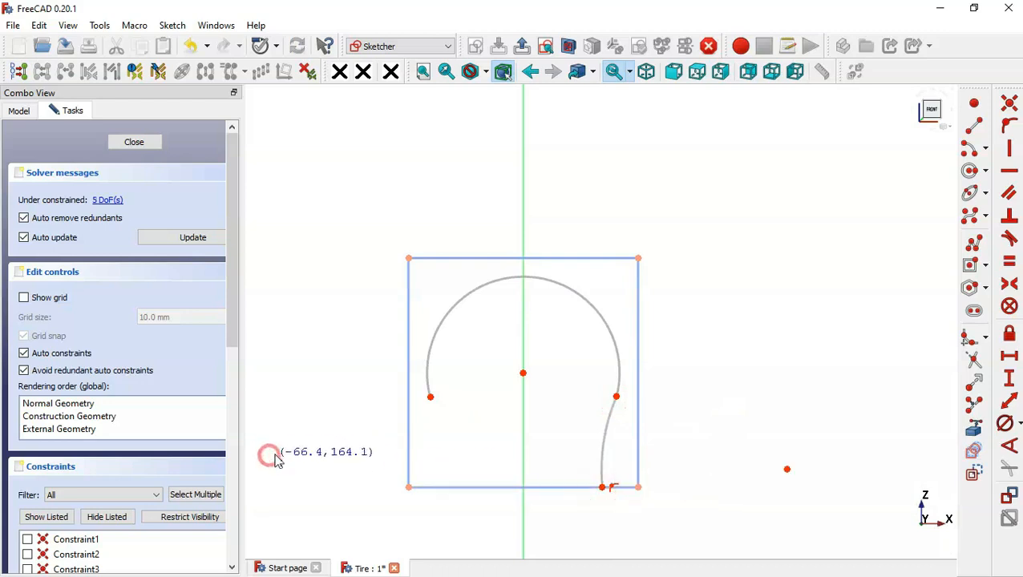
left_click(273, 456)
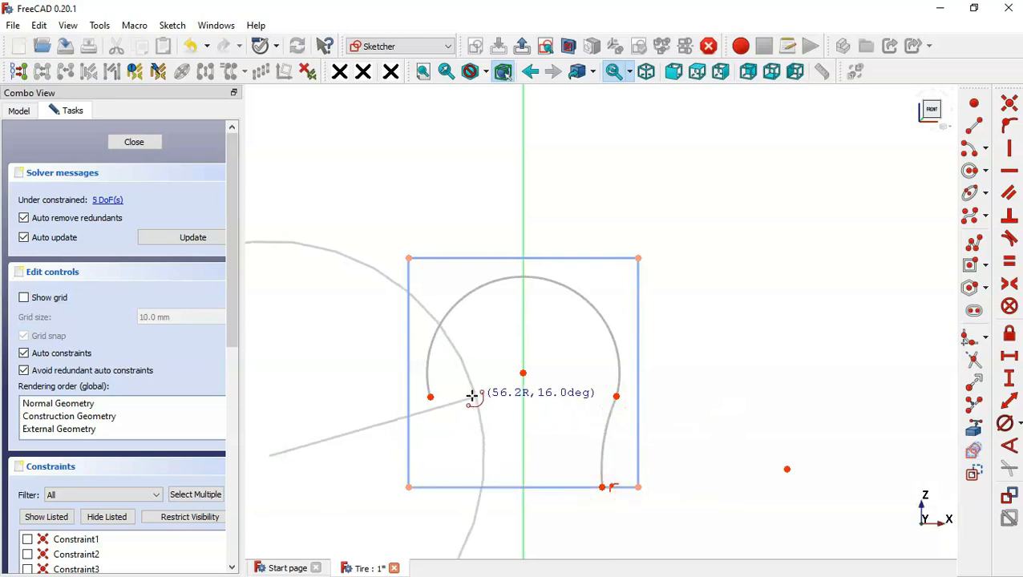
left_click(430, 399)
left_click(445, 485)
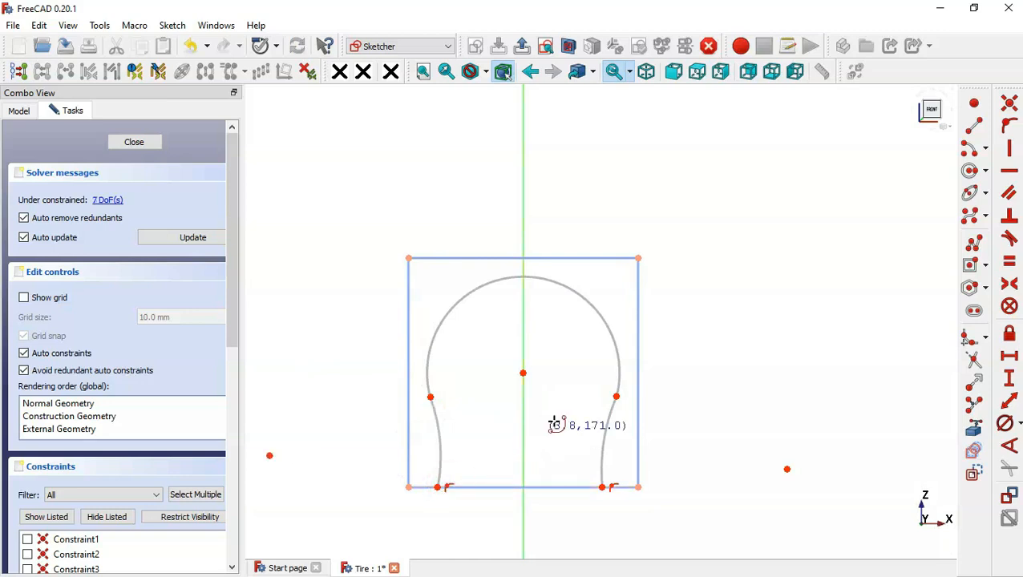
key("Escape")
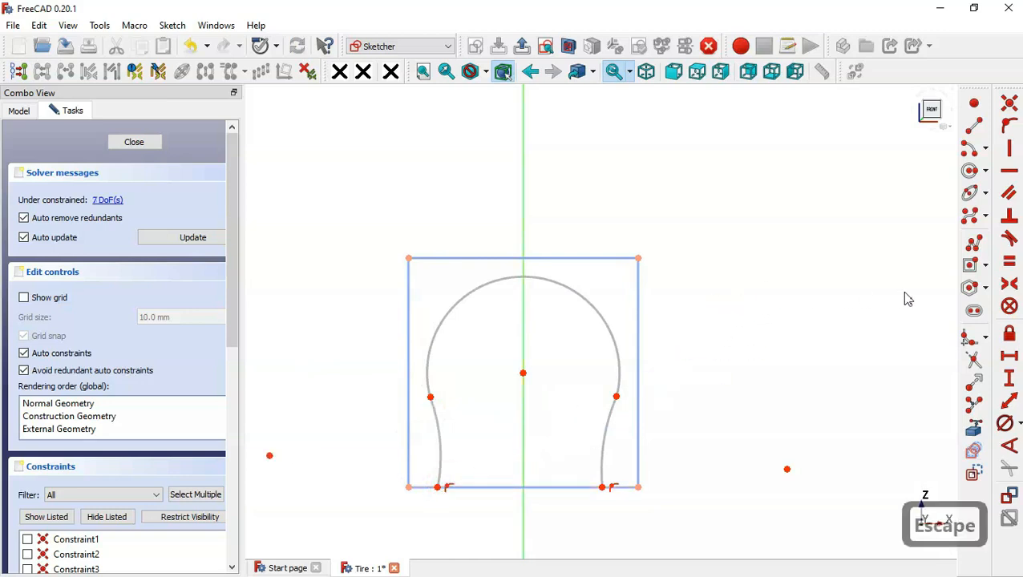
- Make the main arc tangent to the right and left side arcs at their shared endpoints
left_click(616, 396)
left_click(1009, 240)
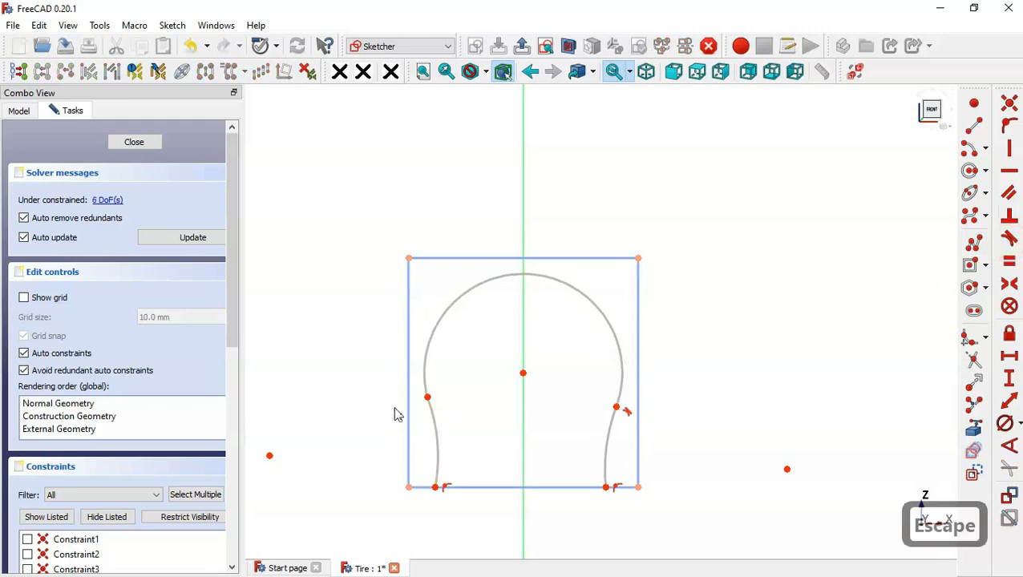
left_click(427, 397)
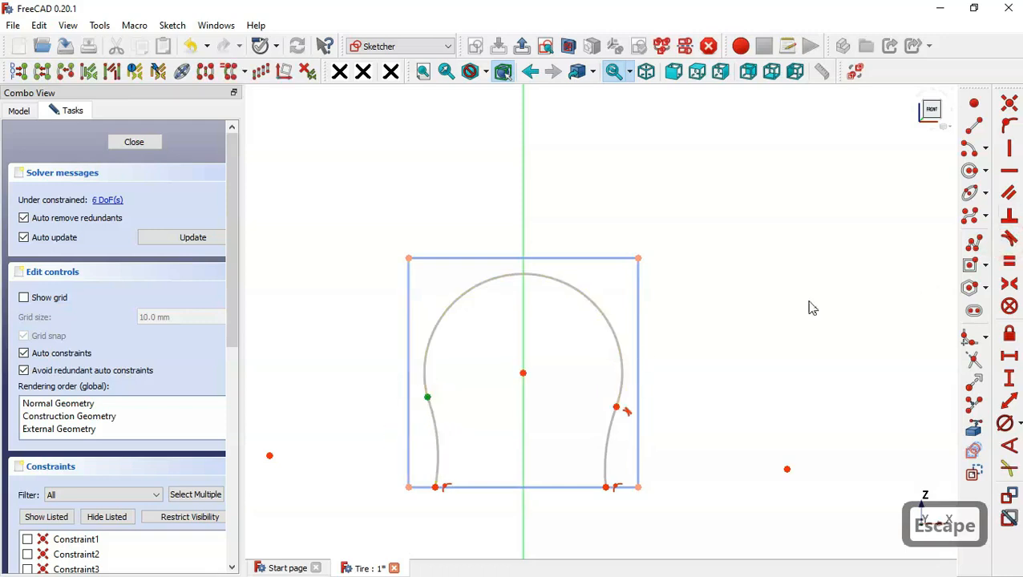
left_click(1009, 239)
- Make the main arc tangent to the top edge of the square
left_click(542, 309)
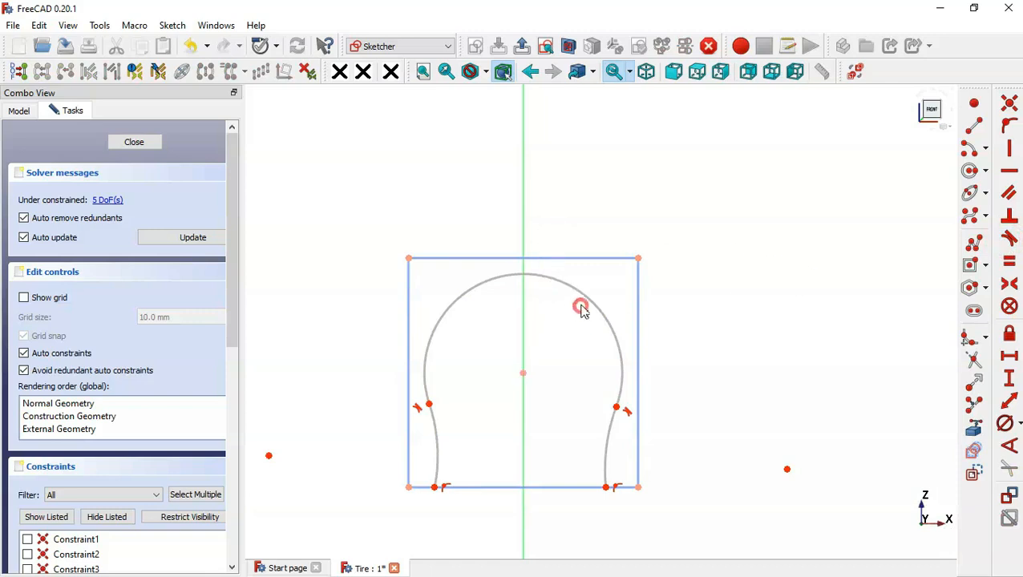
left_click(580, 309)
left_click(542, 258)
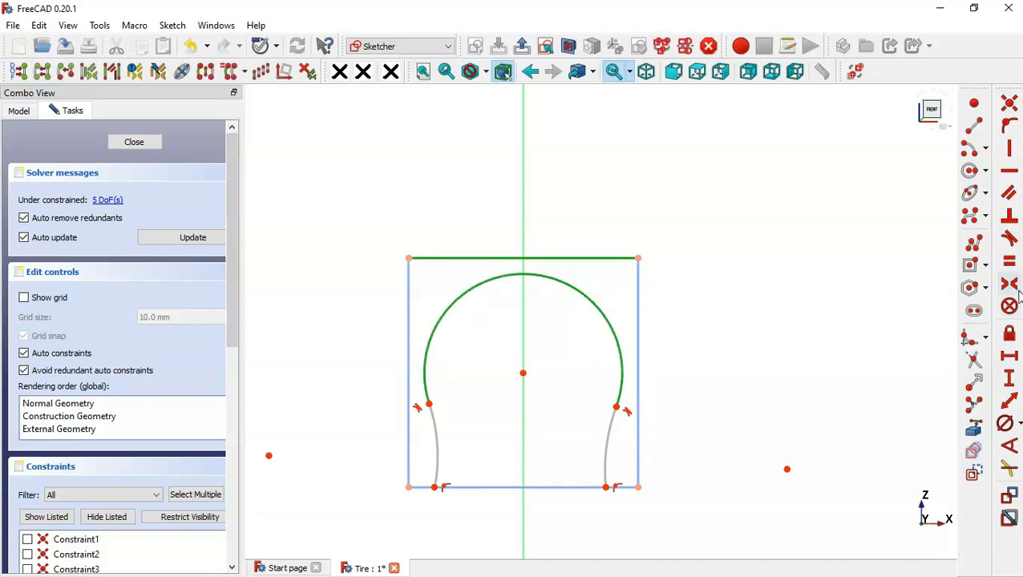
left_click(1009, 239)
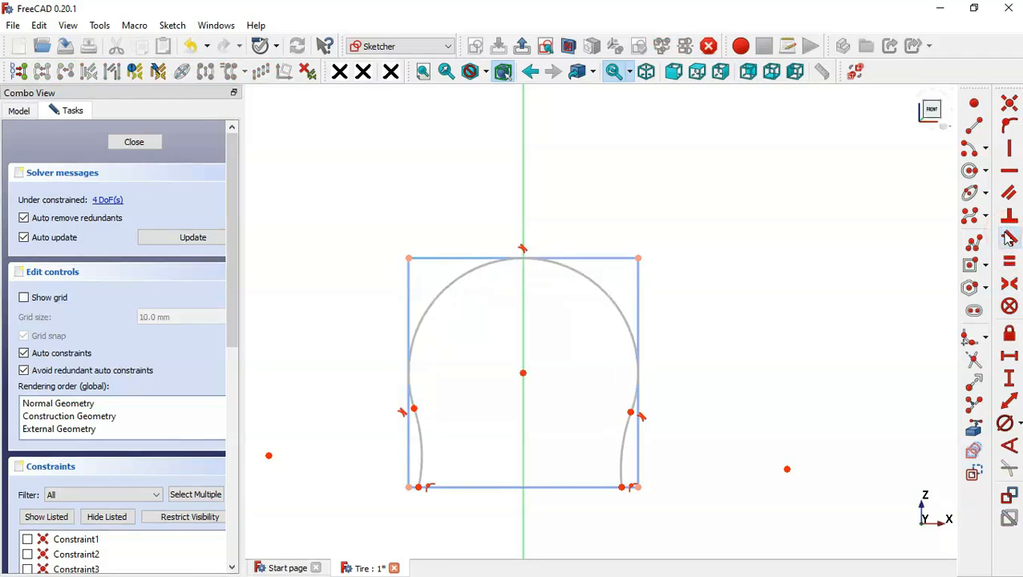
- Constrain the center points of the two side arcs to be symmetric about the vertical axis
scroll(688, 379, "down", 2)
scroll(634, 462, "up", 3)
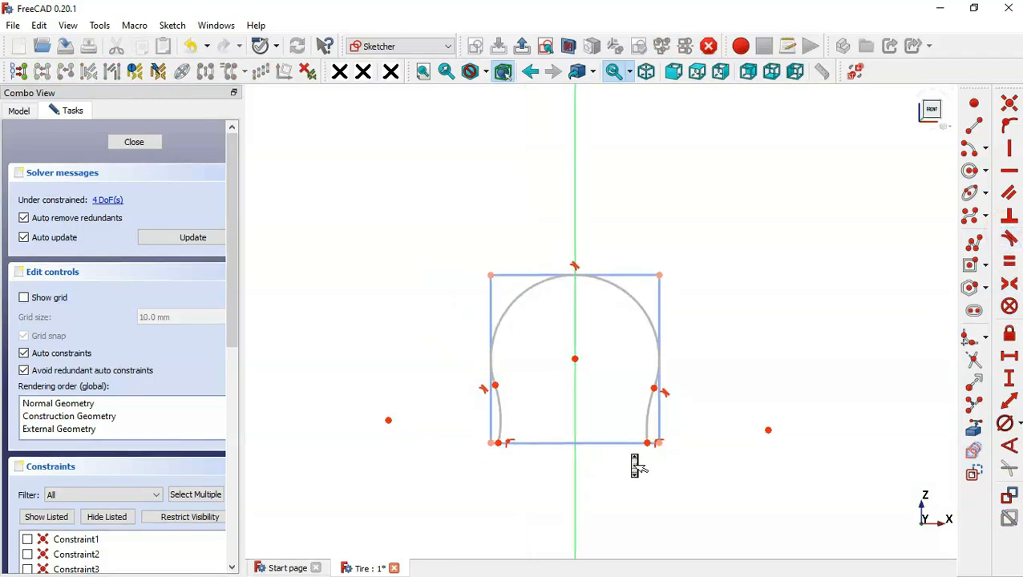
left_click(251, 401)
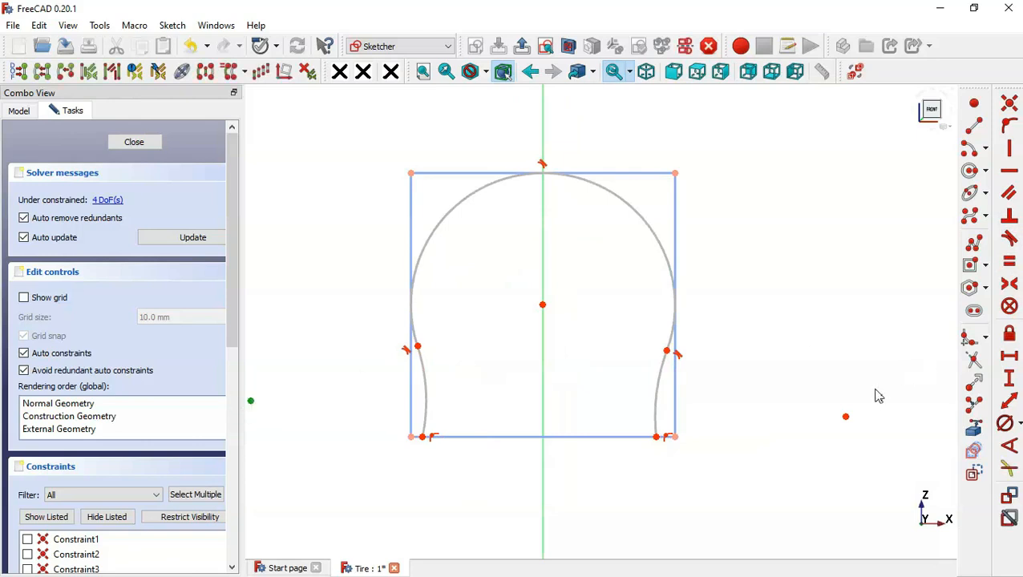
left_click(847, 419)
left_click(544, 385)
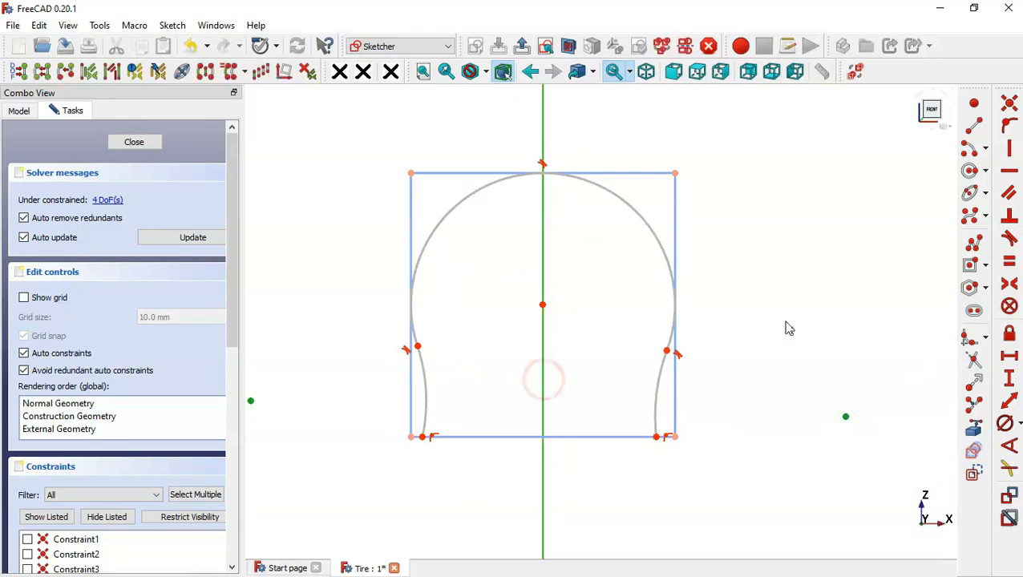
left_click(1010, 285)
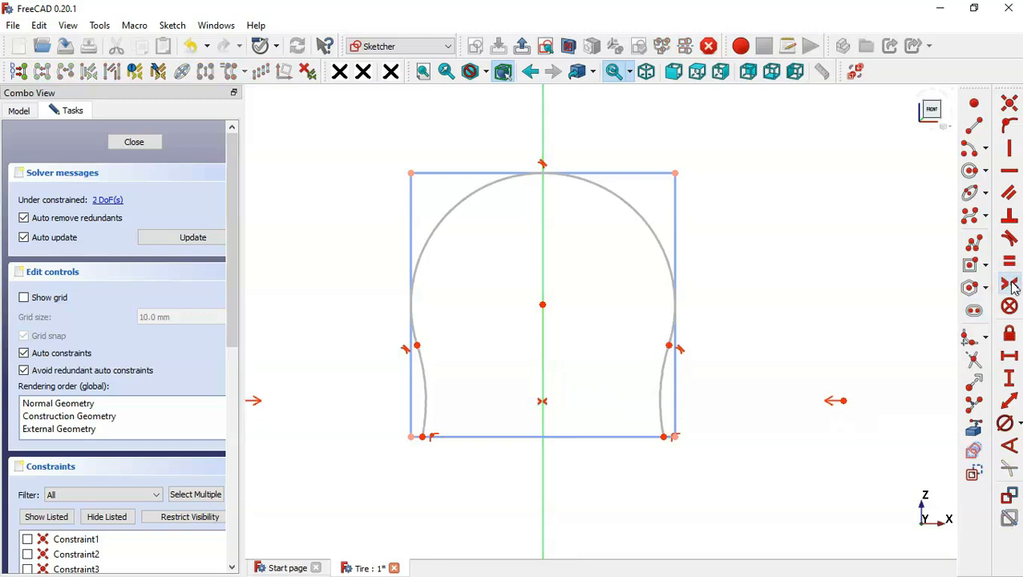
- Constrain the radius of the right side arc to 85 mm
left_click(1020, 426)
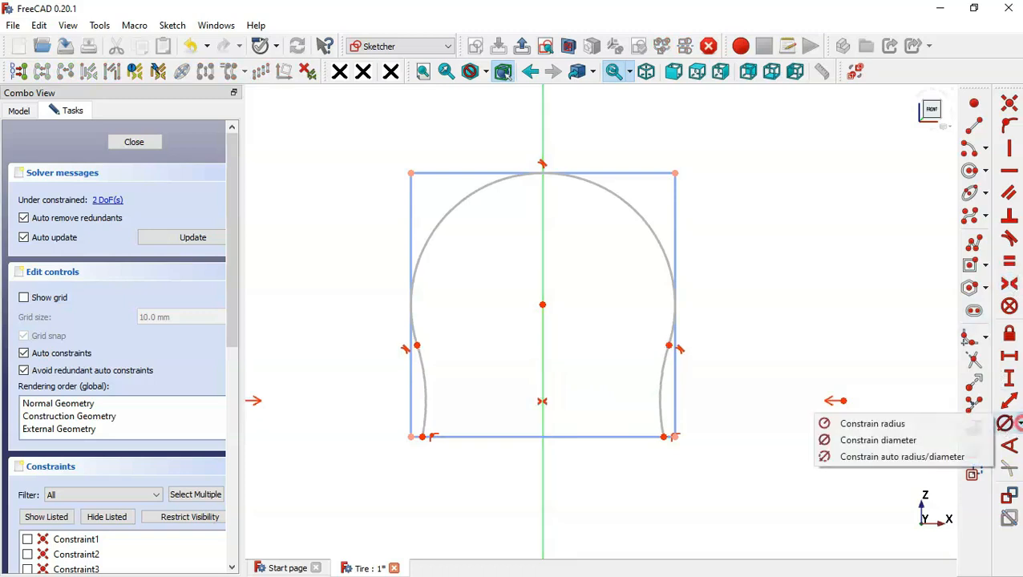
left_click(904, 457)
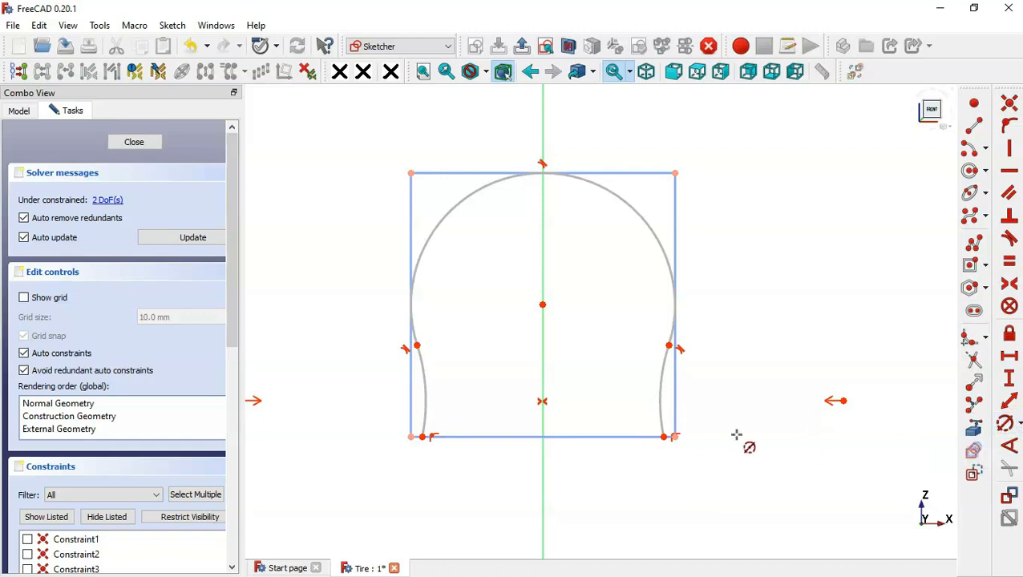
left_click(659, 396)
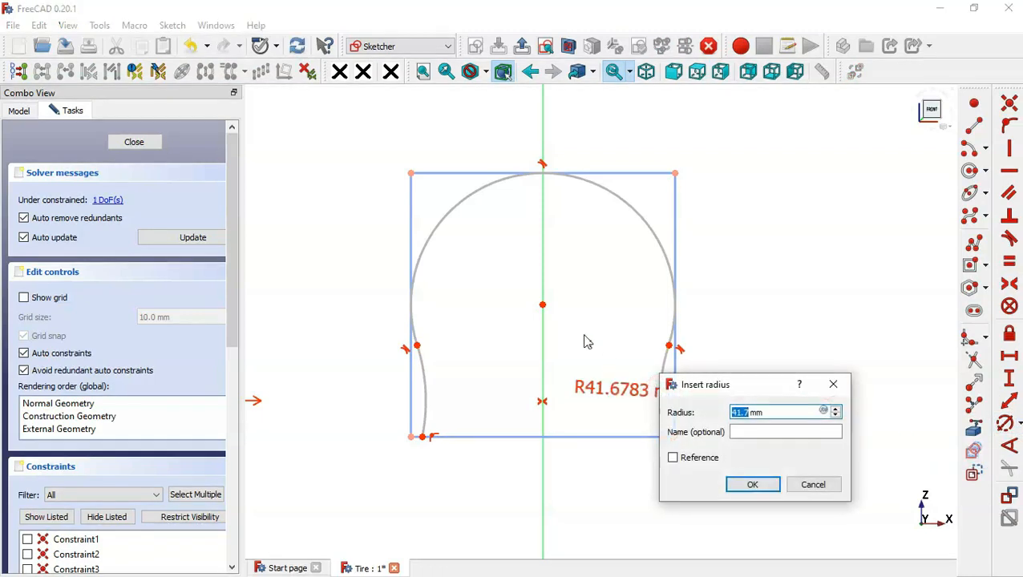
type("85")
key("Return")
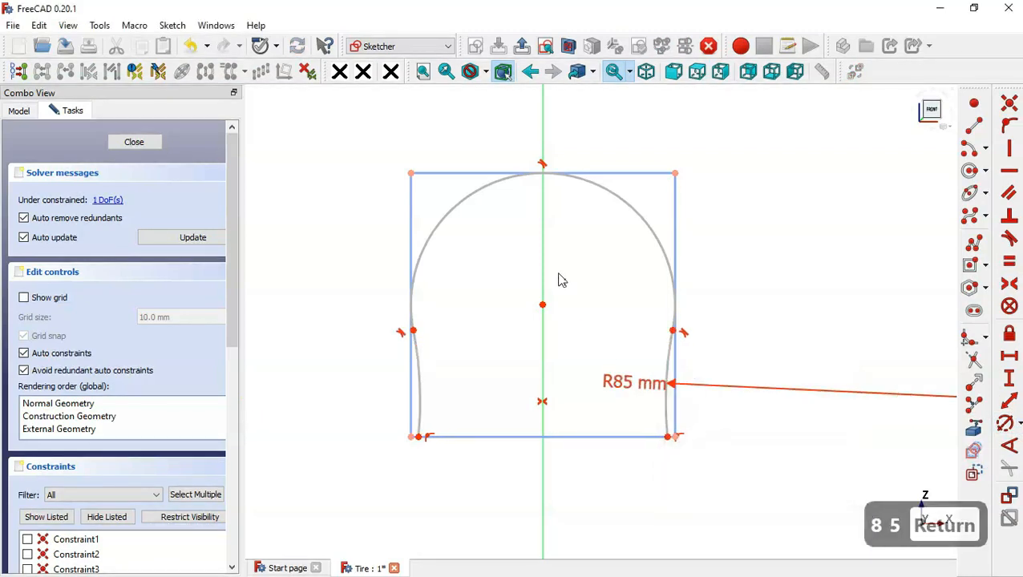
- Set the horizontal distance between the lower ends of the two side arcs to 52 mm
scroll(561, 279, "down", 2)
left_click(1011, 358)
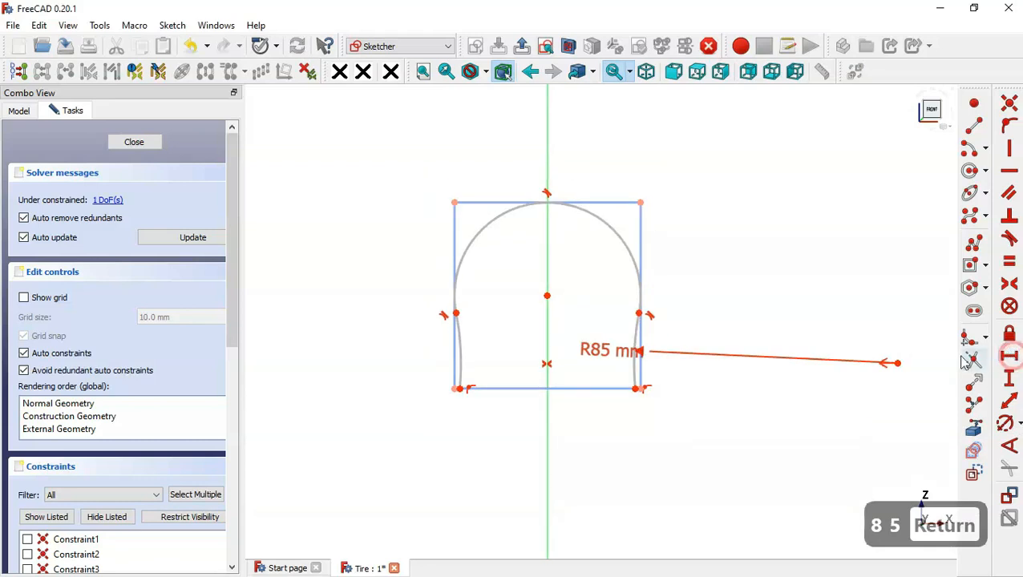
scroll(548, 365, "up", 2)
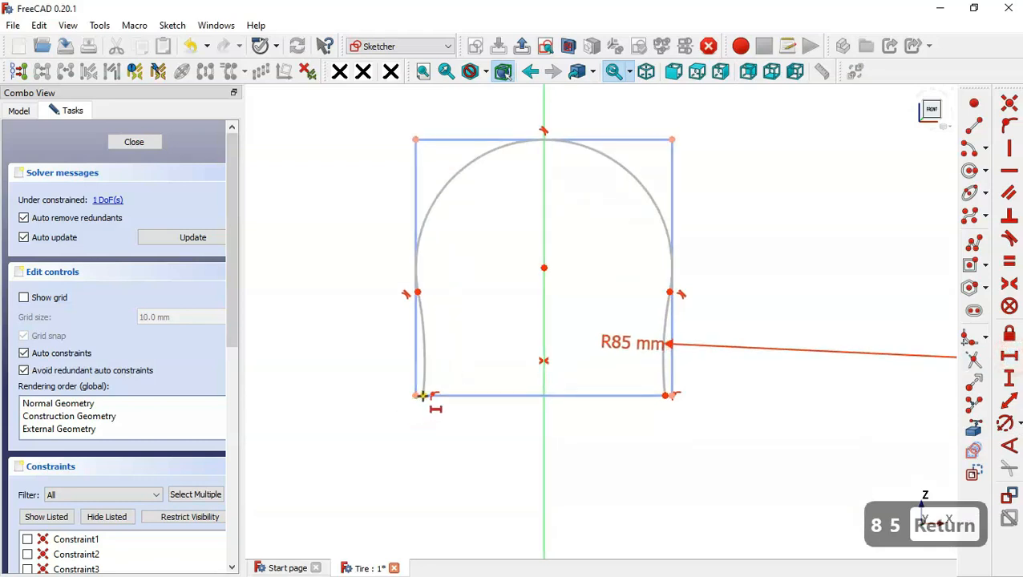
left_click(665, 396)
type("52")
key("Return")
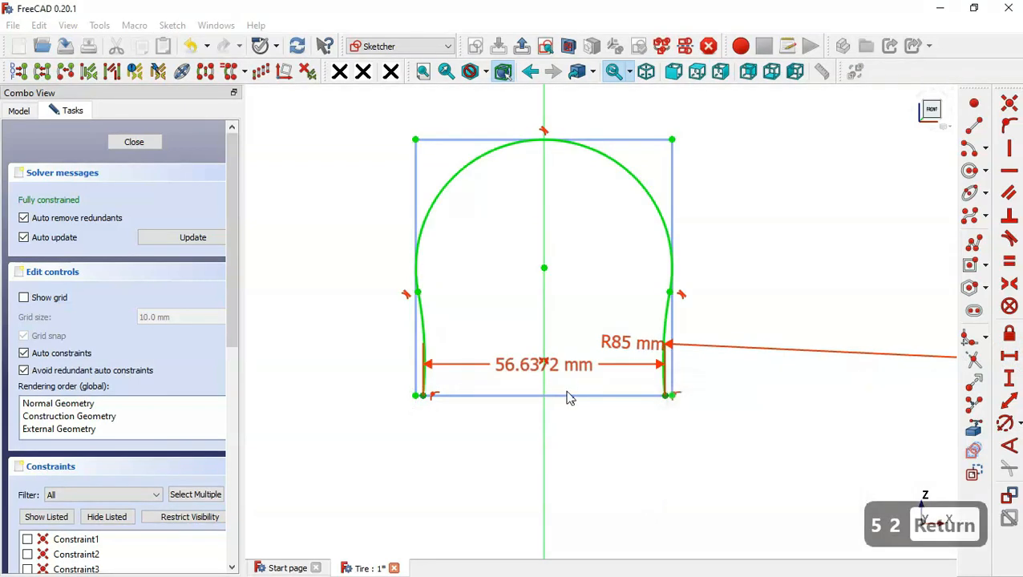
- Move the 52 mm and R85 mm dimension labels clear of the profile and hide all listed constraints
scroll(511, 445, "down", 3)
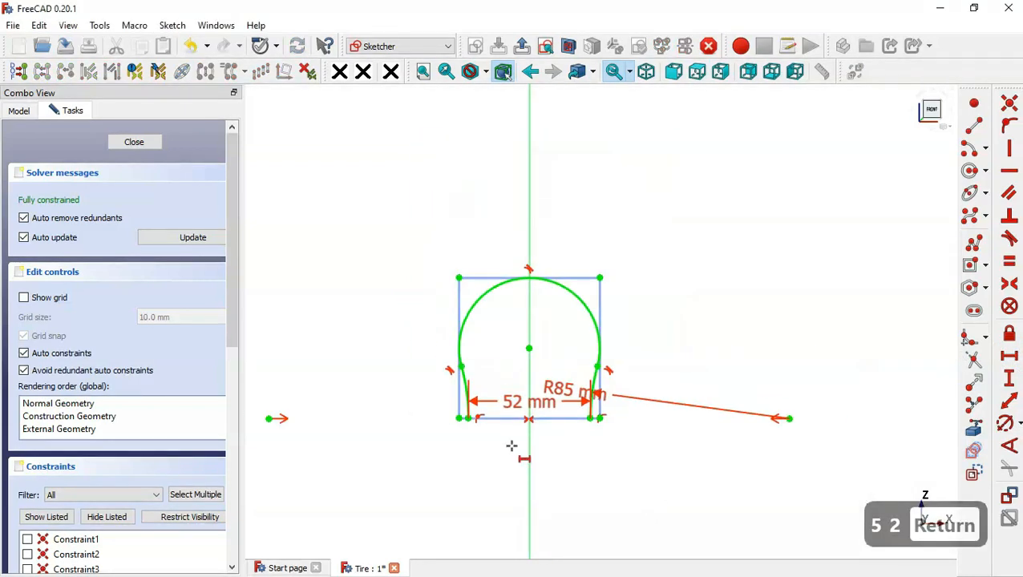
key("Escape")
left_click_drag(541, 419, 549, 479)
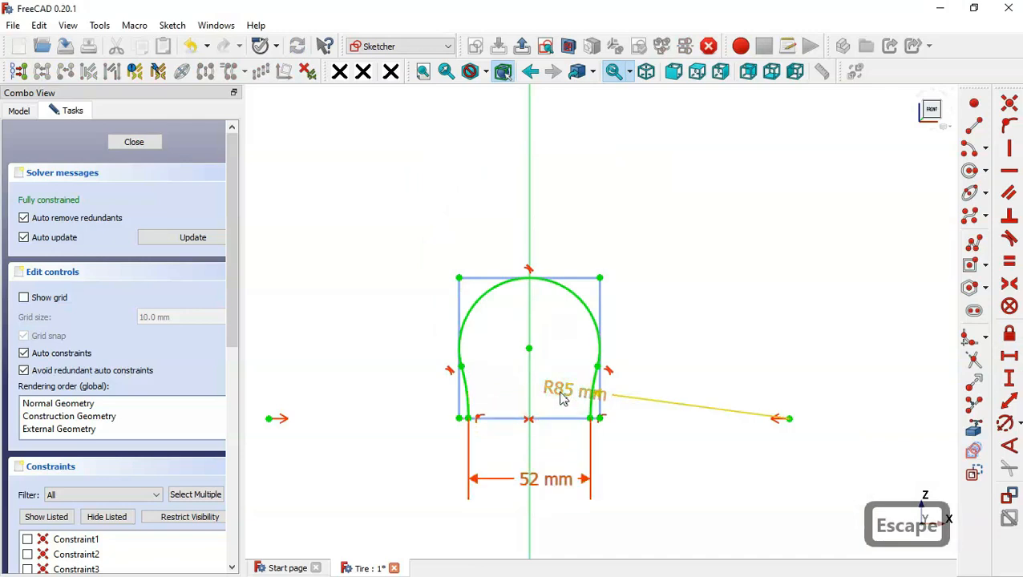
left_click_drag(577, 393, 679, 403)
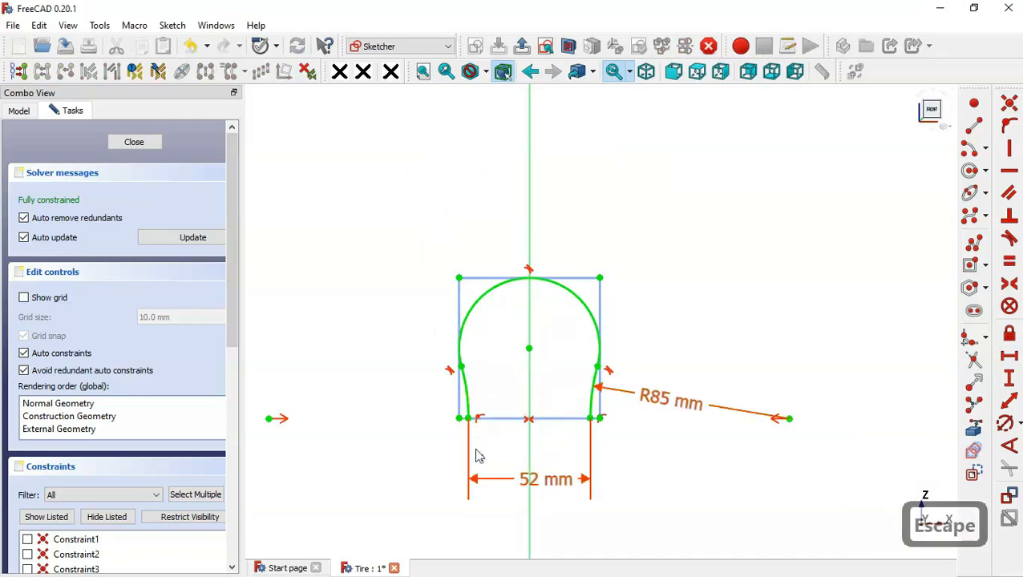
left_click(113, 521)
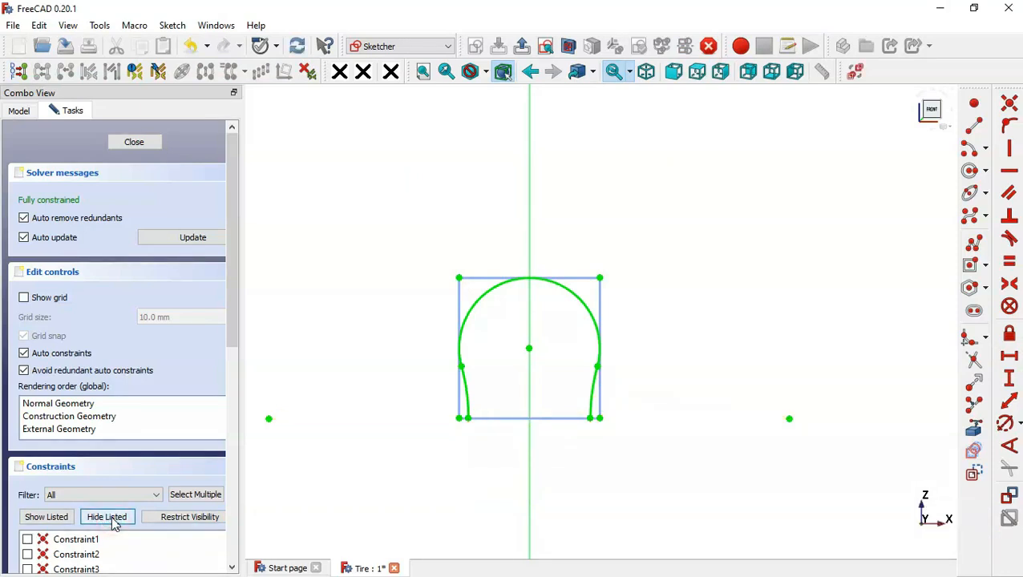
- Draw a smaller downward-opening arc inside the main arc, sharing its center, with both ends slightly below that center
scroll(594, 357, "down", 1)
scroll(458, 386, "up", 2)
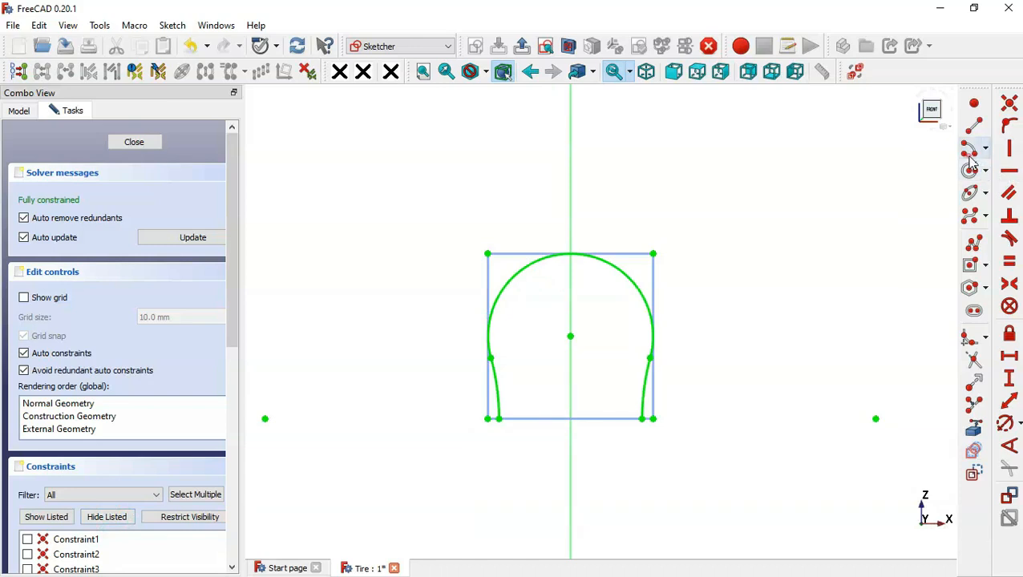
left_click(970, 170)
left_click(569, 336)
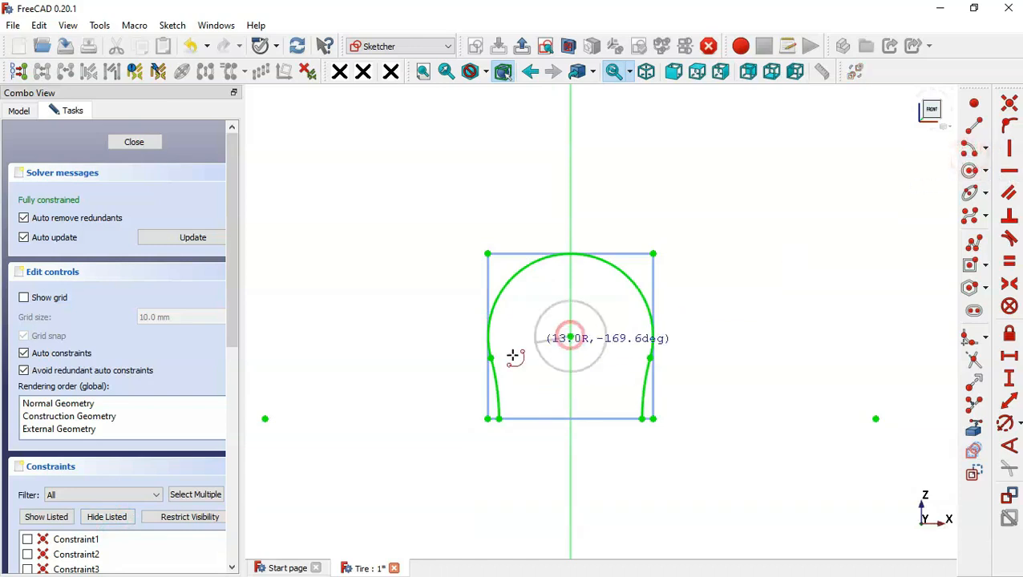
left_click(513, 362)
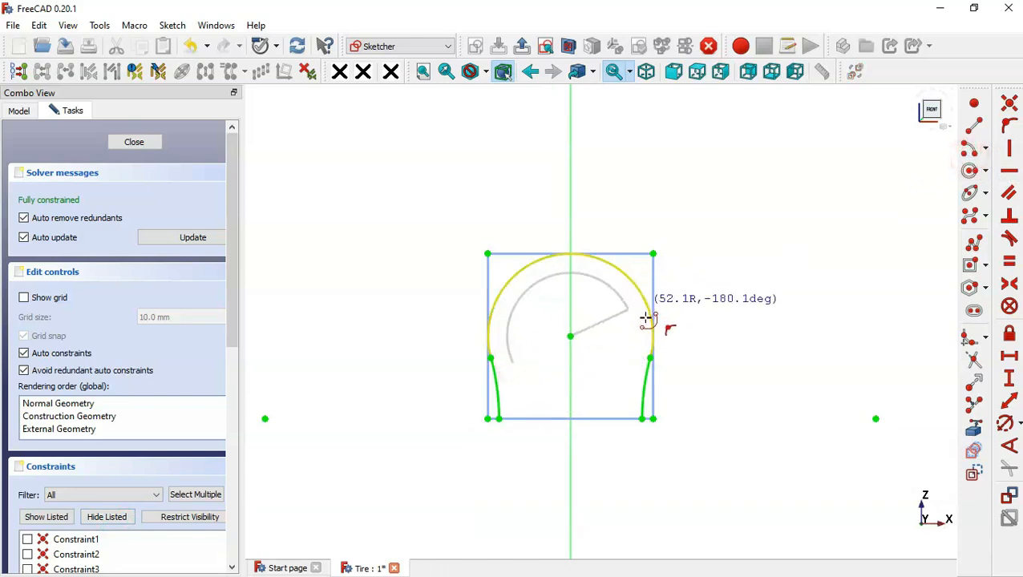
left_click(618, 355)
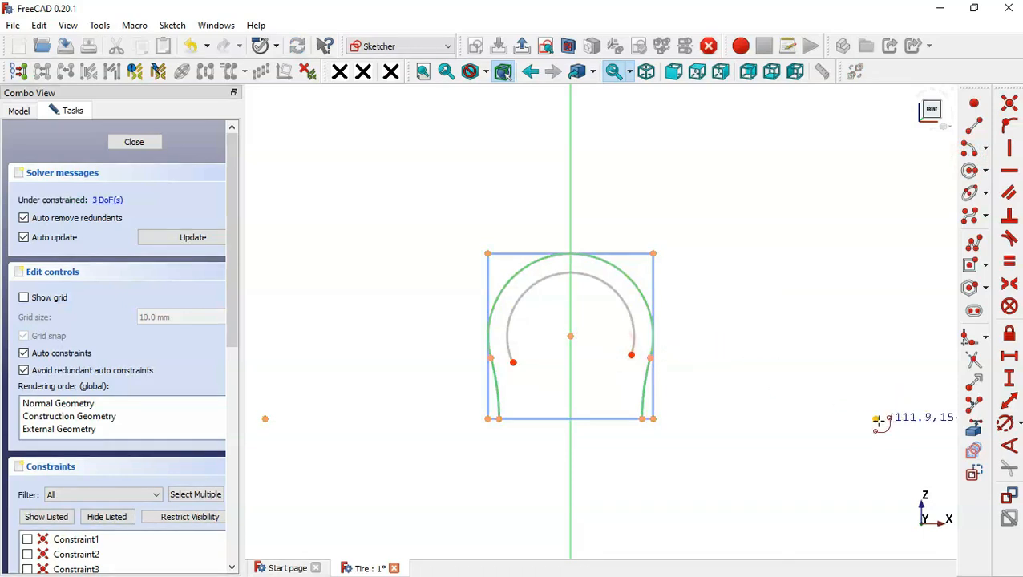
- Draw two inner side arcs about 93 mm in radius from the existing side arc centers, joining the inner arc's ends to the bottom edge
left_click(875, 418)
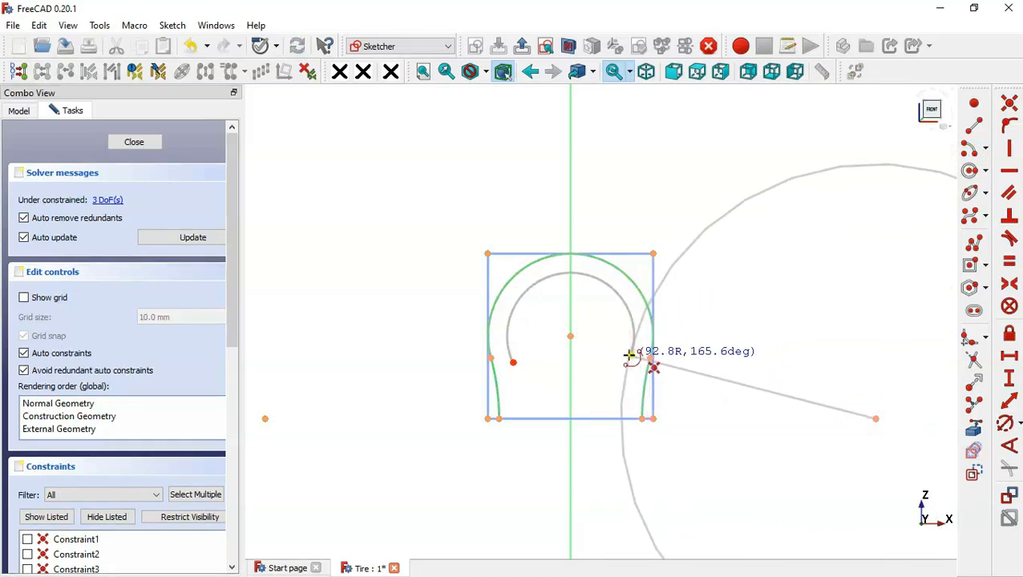
left_click(629, 355)
left_click(625, 425)
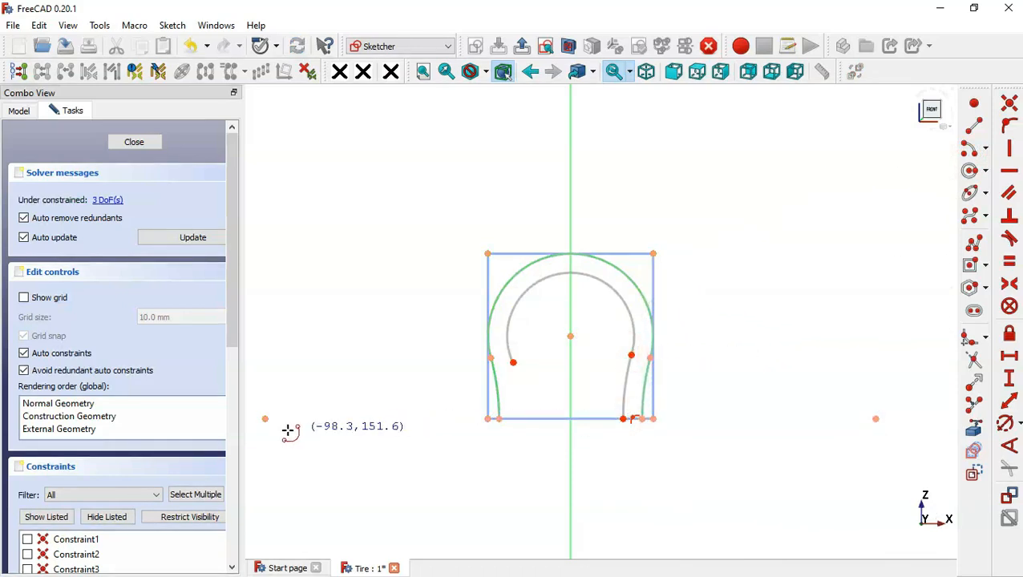
left_click(265, 418)
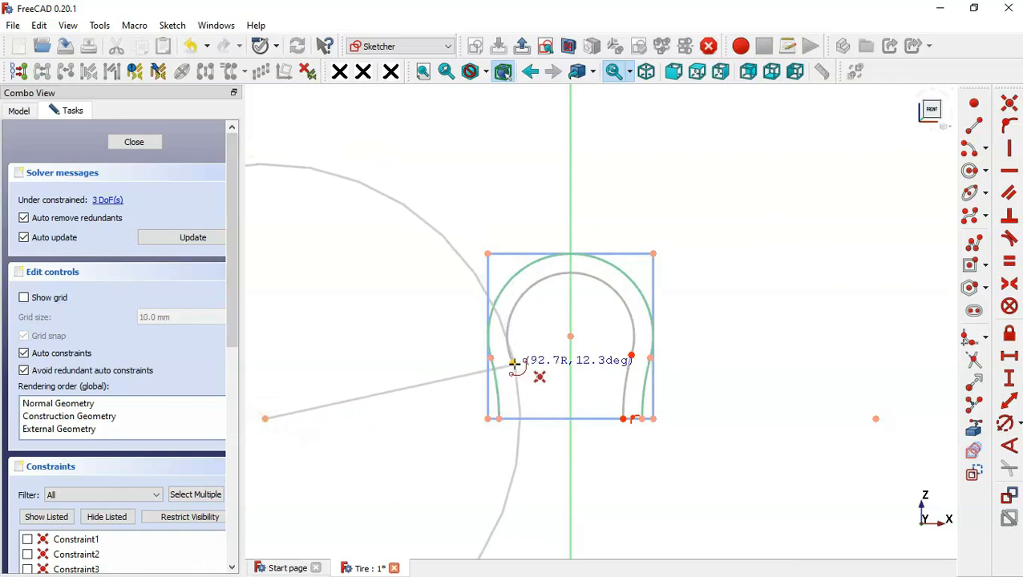
left_click(513, 362)
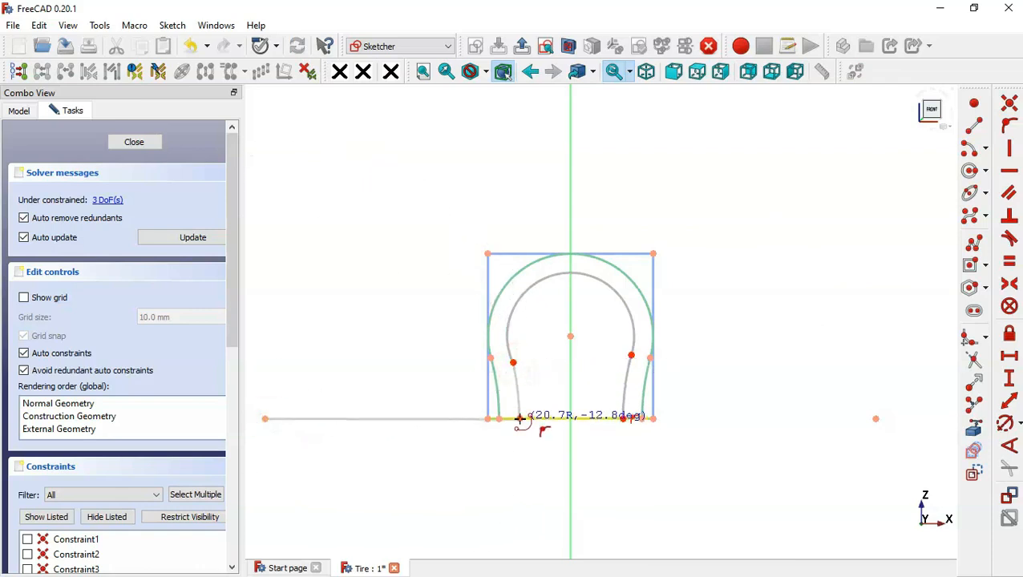
left_click(520, 420)
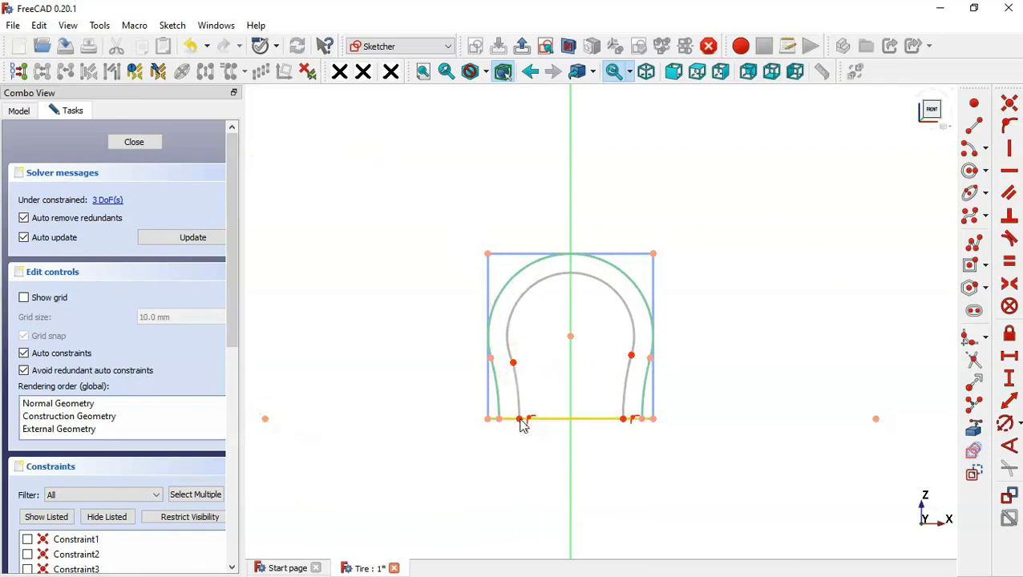
- Close the profile with two short lines joining the lower ends of the outer and inner side arcs on each side
left_click(973, 128)
scroll(550, 385, "up", 4)
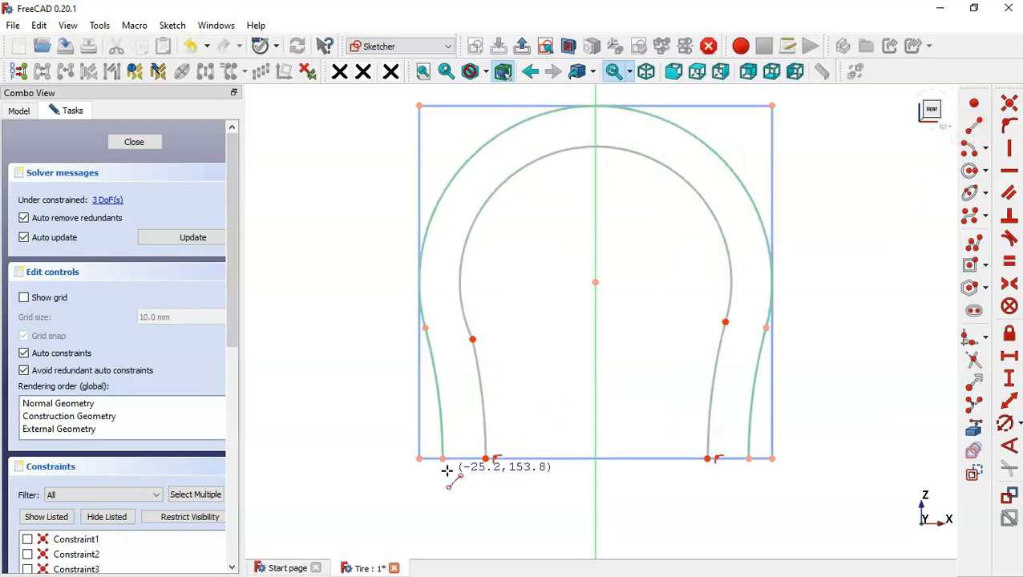
left_click(443, 458)
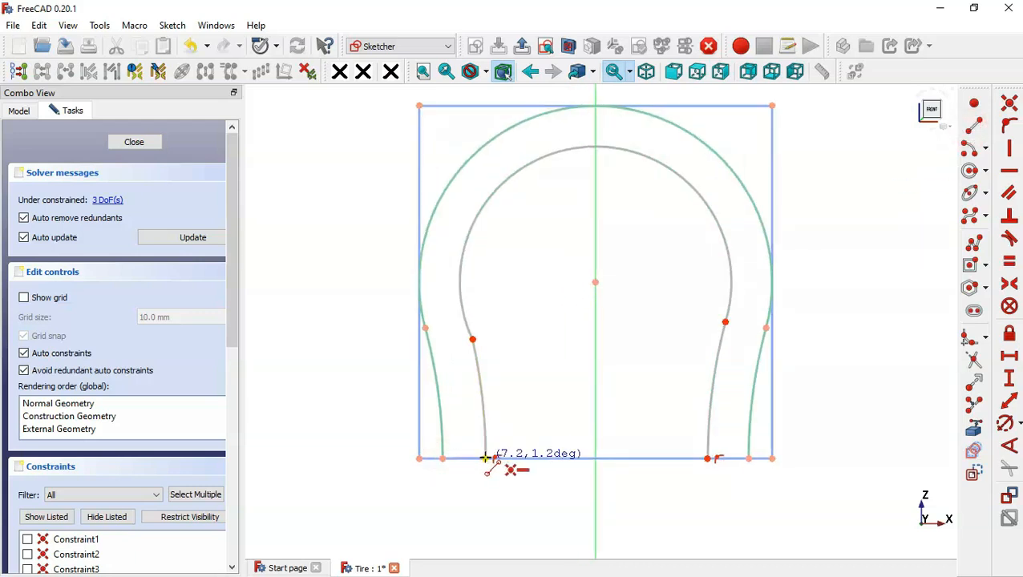
left_click(486, 459)
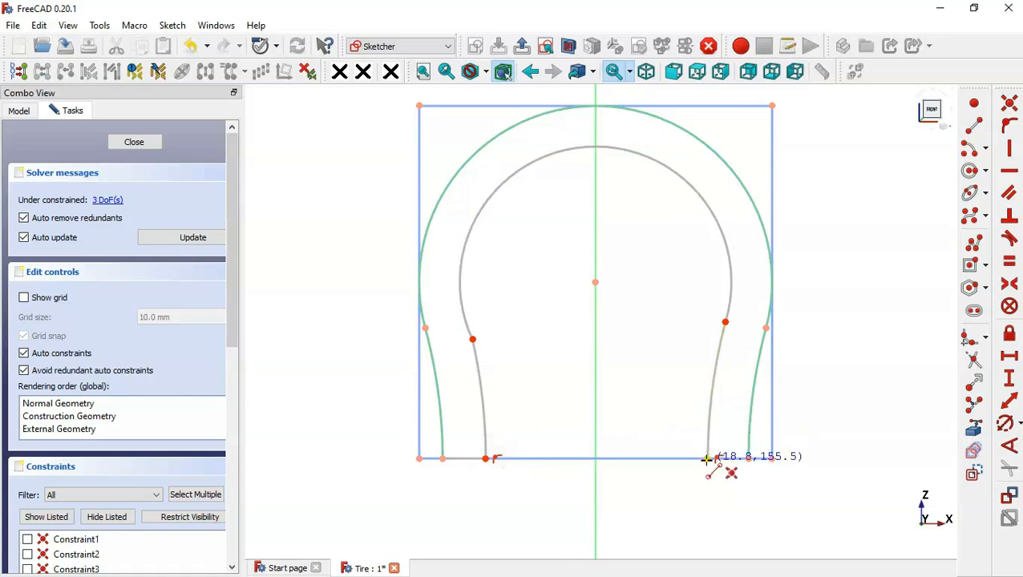
left_click(706, 458)
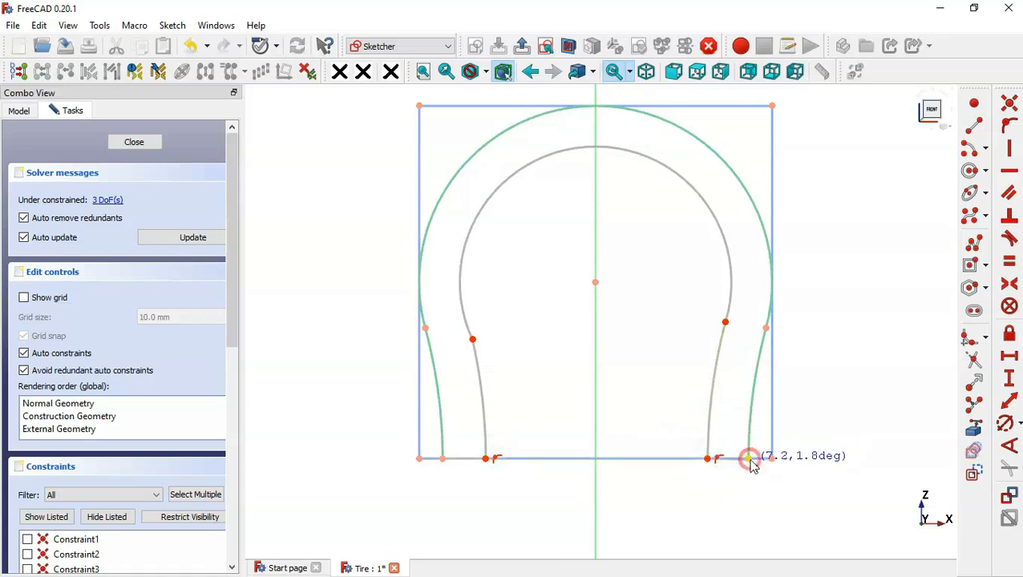
left_click(749, 459)
key("Escape")
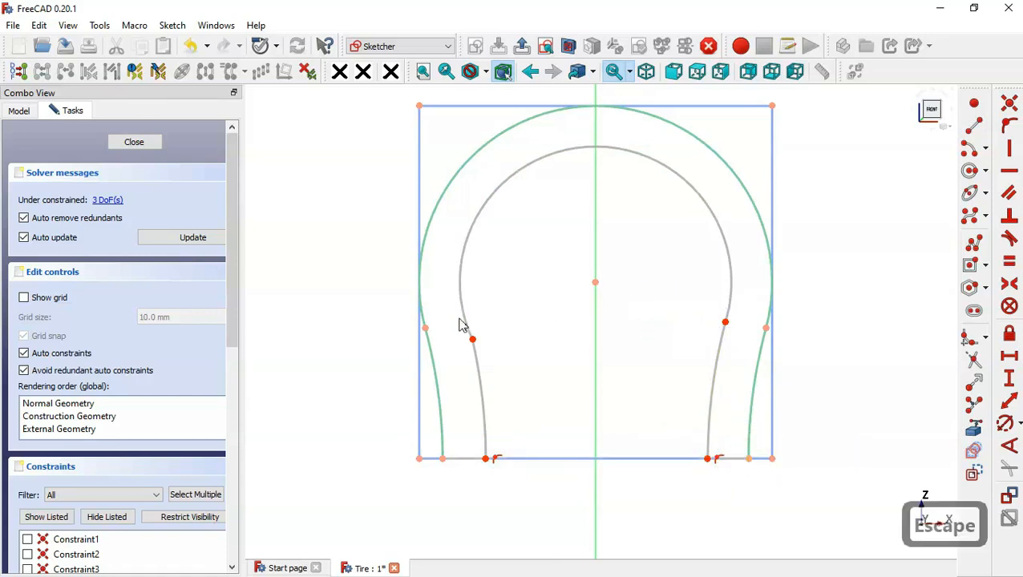
- Make the inner main arc tangent to the inner side arc at its junction on each side
left_click_drag(457, 320, 522, 385)
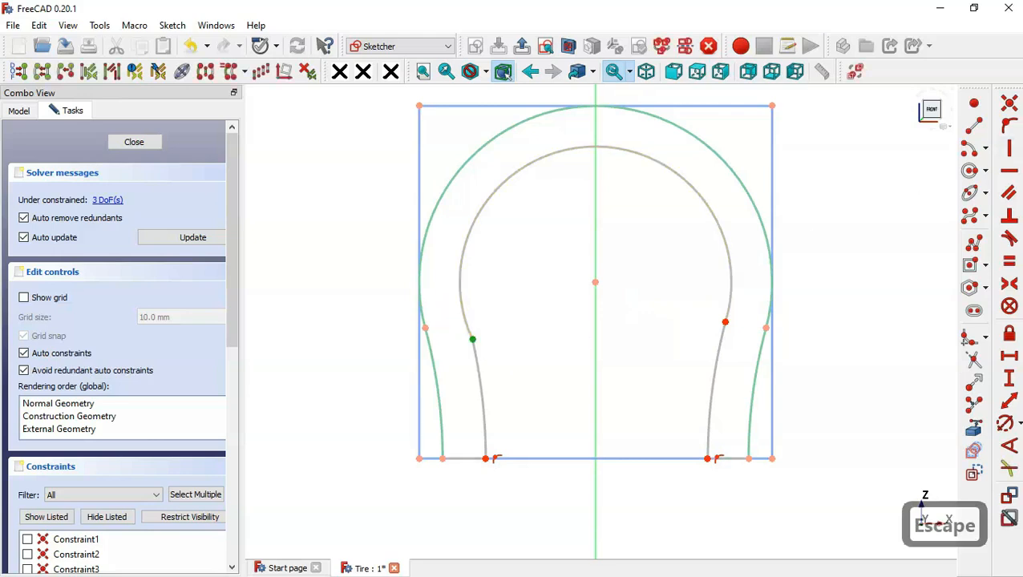
left_click(1011, 240)
left_click_drag(700, 294, 741, 352)
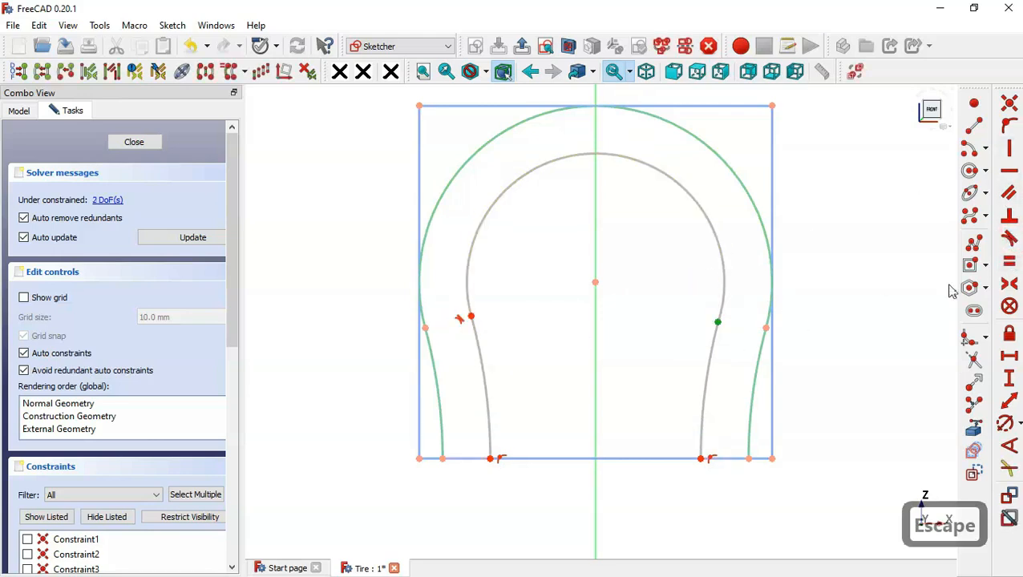
left_click(1011, 241)
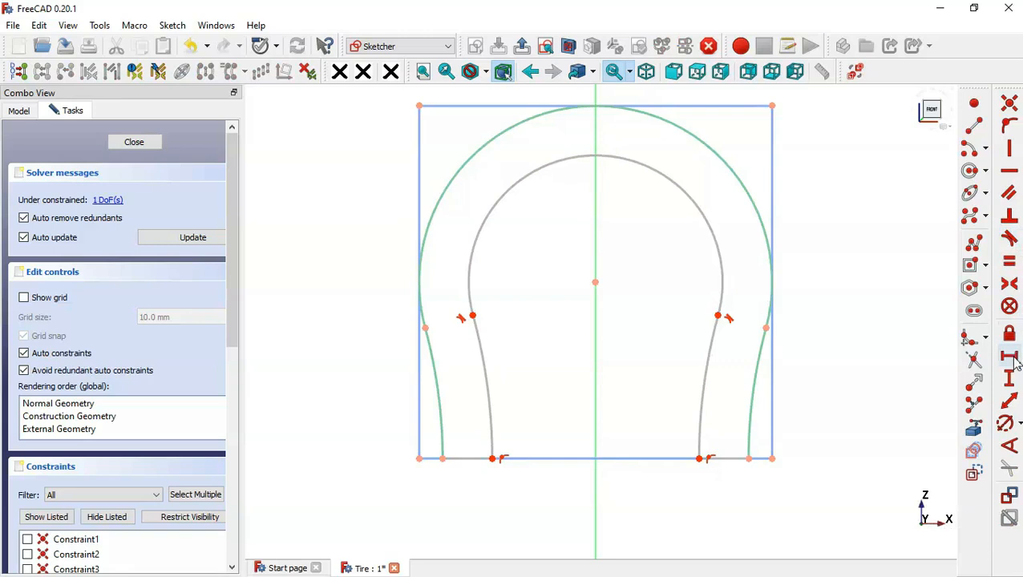
- Constrain the horizontal width of the short bottom line on the +X side to 10 mm and finish the sketch
left_click(1013, 360)
left_click(720, 457)
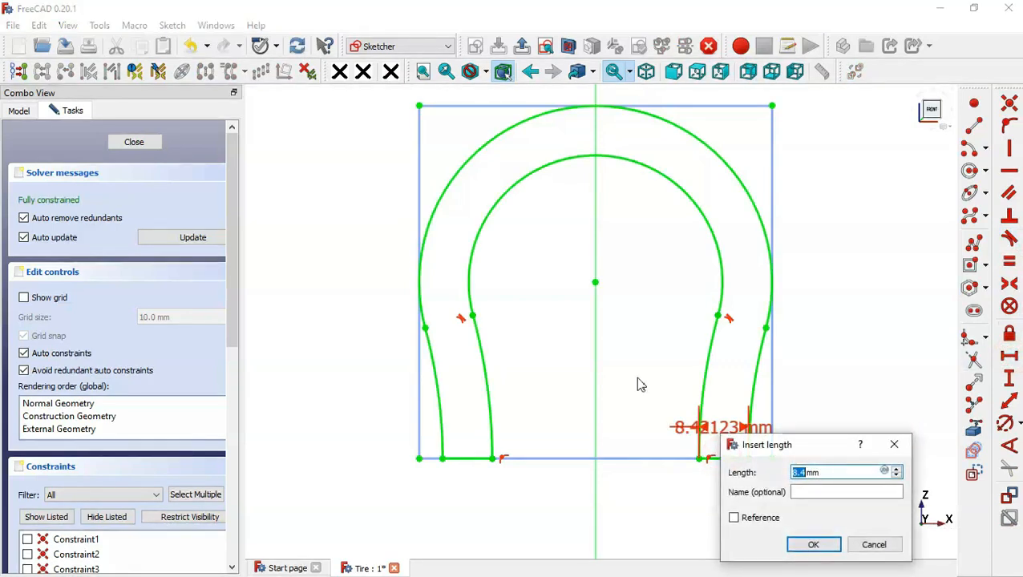
type("10")
key("Return")
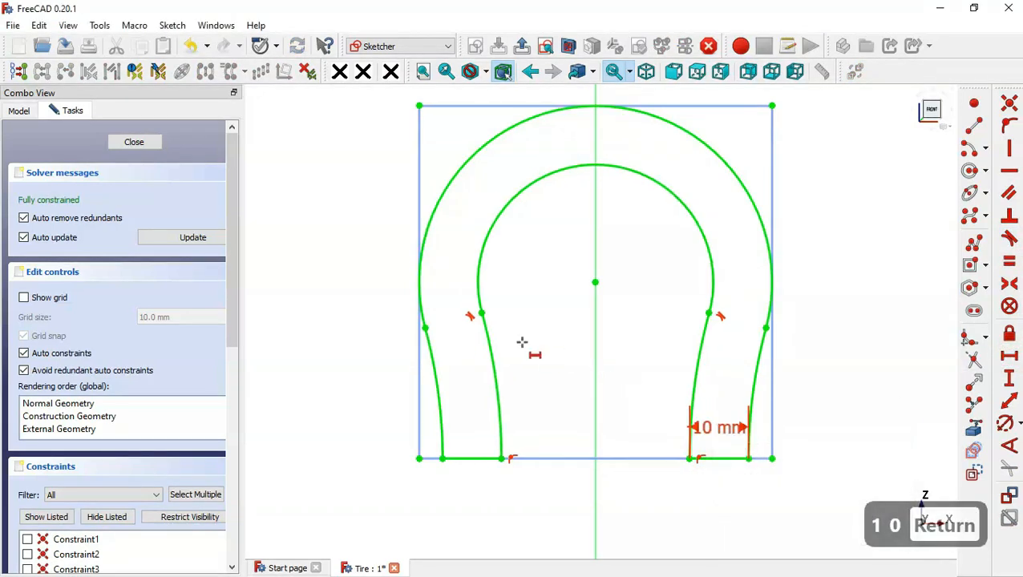
scroll(521, 343, "down", 5)
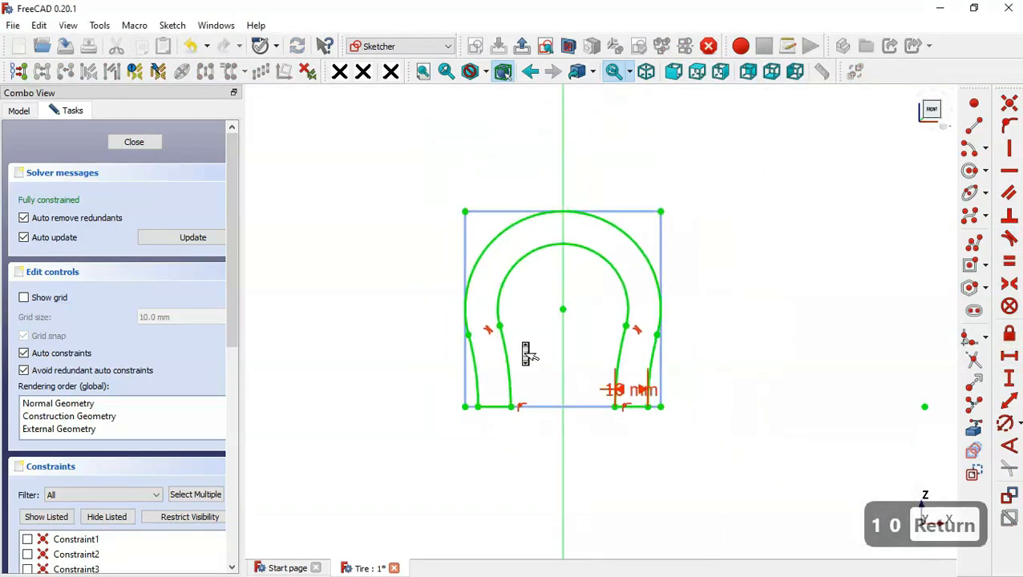
left_click(522, 50)
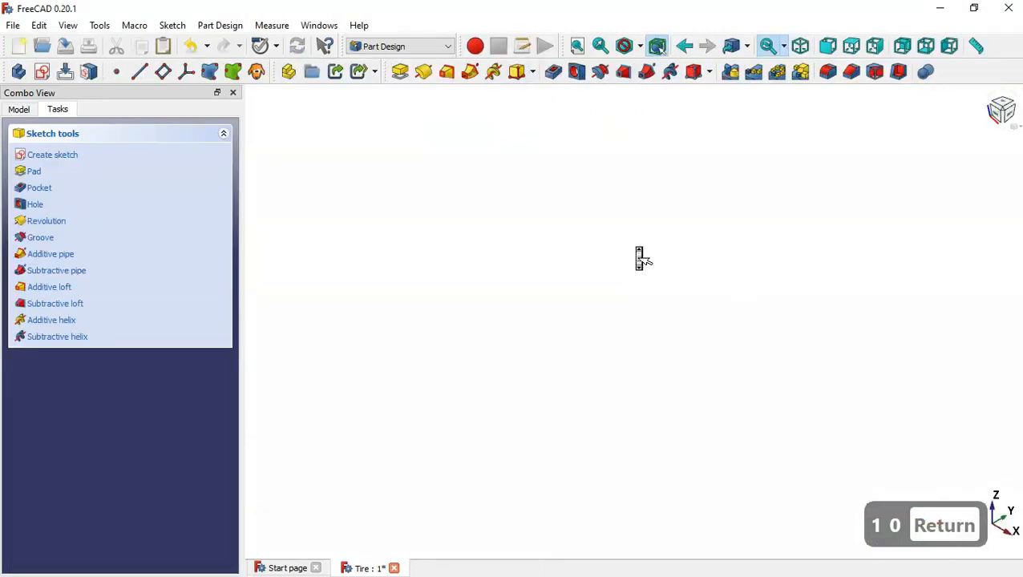
- Revolve the tire profile sketch 360° around the Base X axis
key("Home")
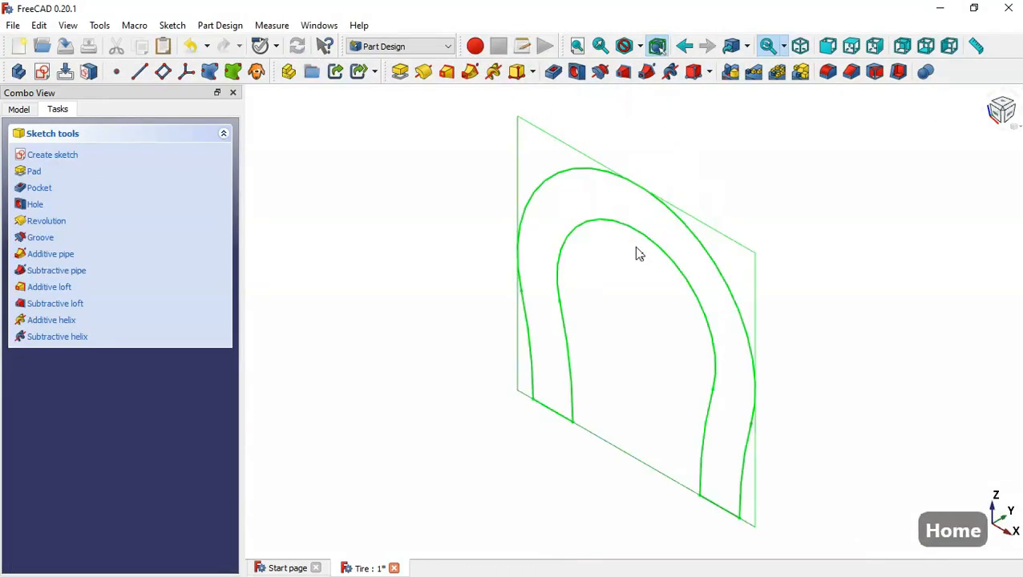
left_click(32, 111)
left_click(129, 210)
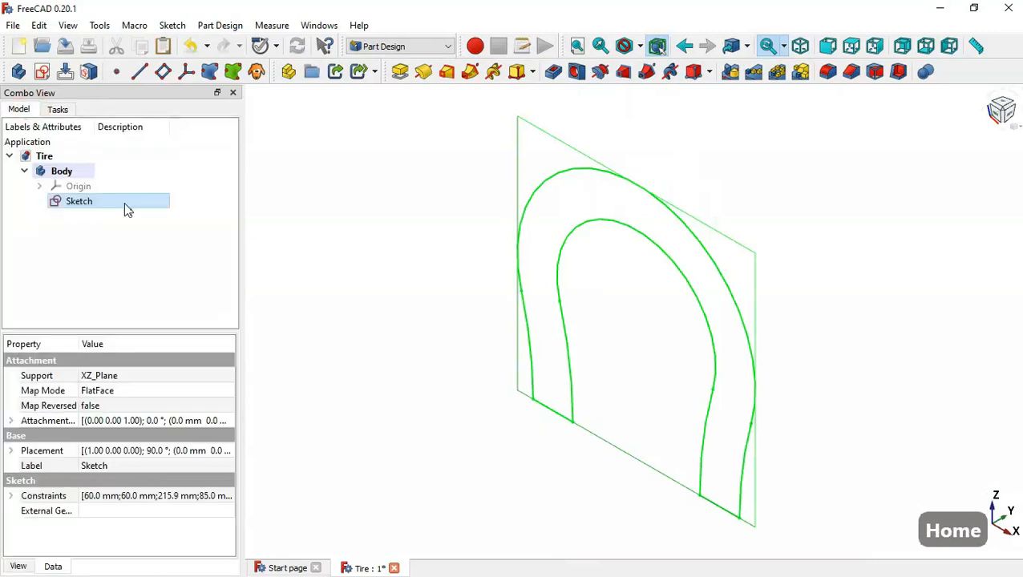
left_click(130, 210)
left_click(424, 72)
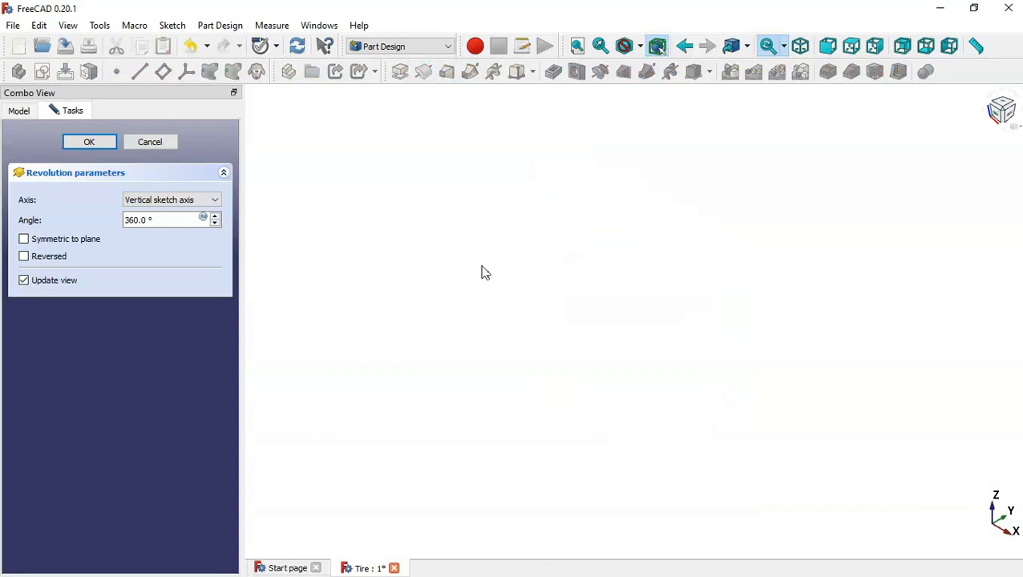
key("Home")
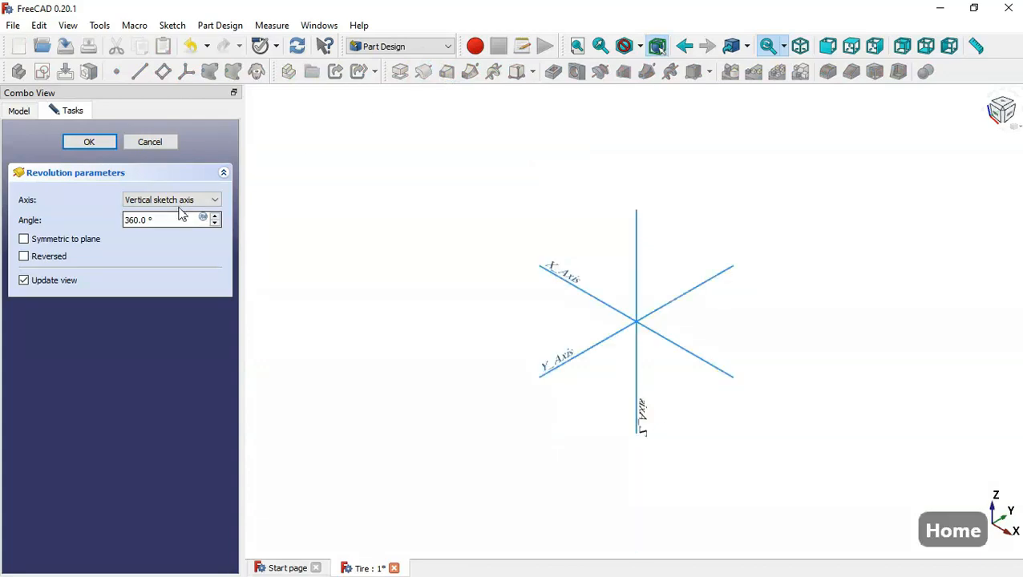
left_click(177, 202)
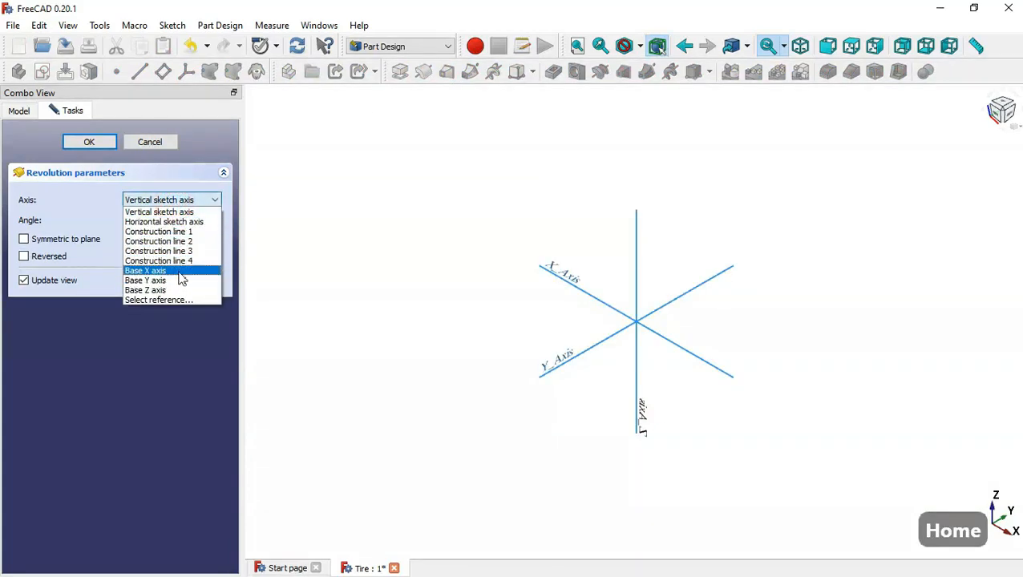
left_click(180, 277)
left_click(375, 279)
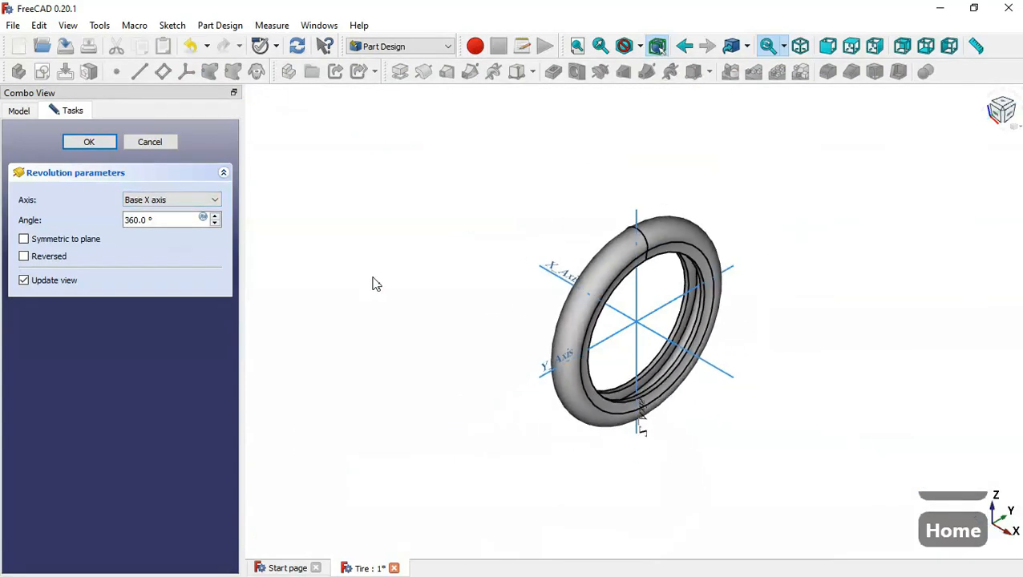
scroll(633, 296, "up", 1)
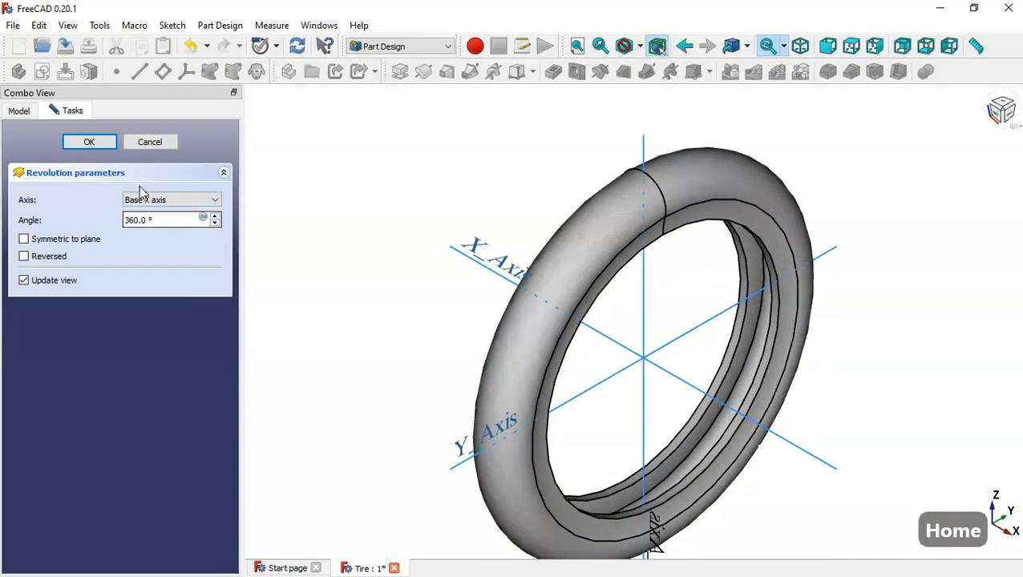
left_click(110, 145)
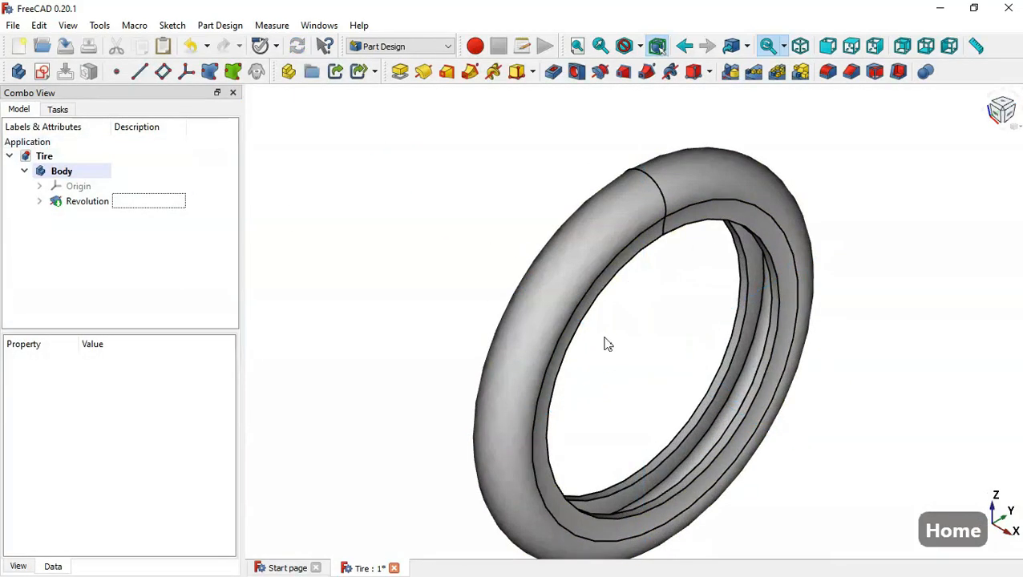
- Fillet the two innermost circular edges of the tire opening with a 5 mm radius
scroll(669, 439, "up", 2)
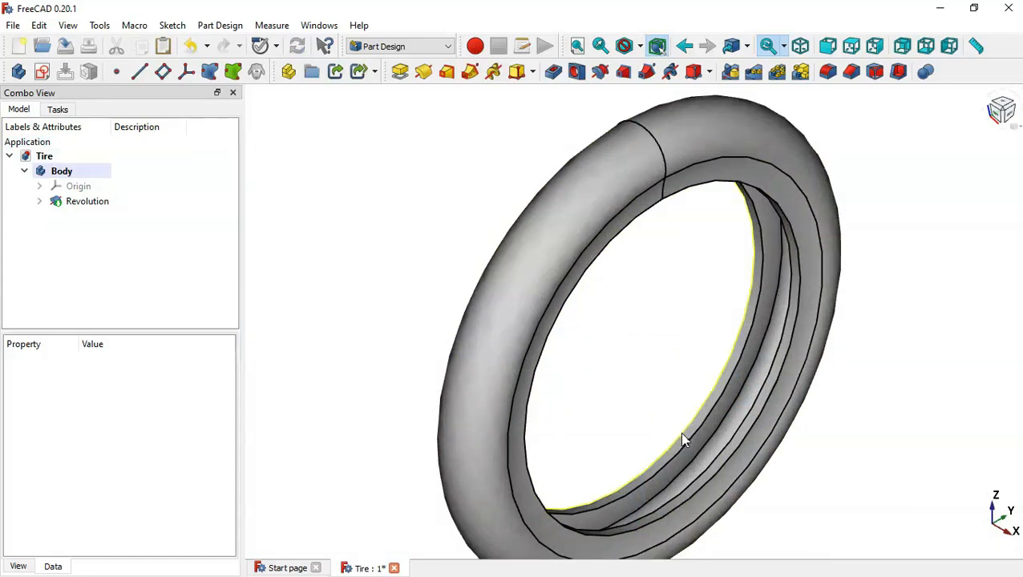
left_click(683, 433)
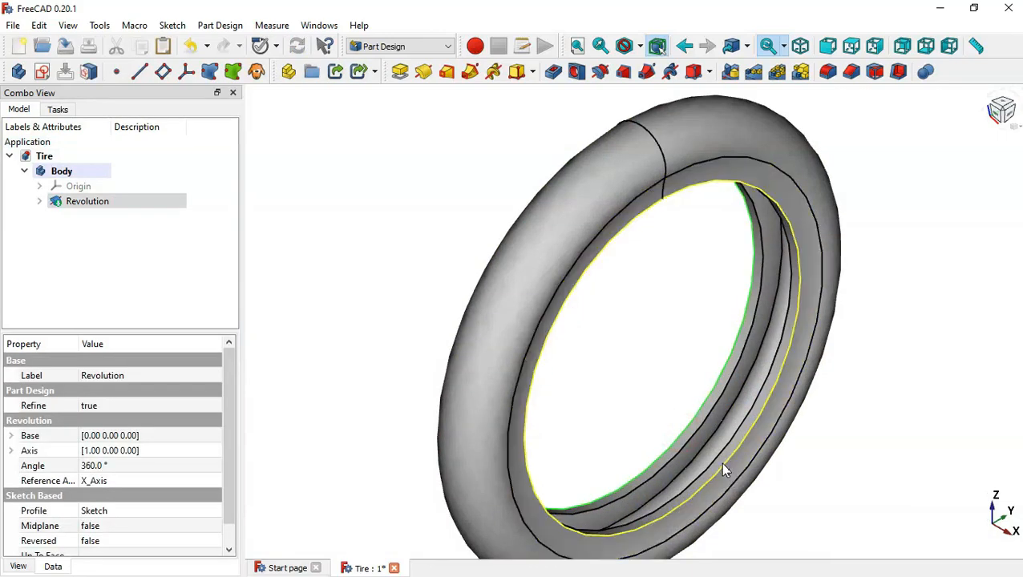
left_click(720, 462, "ctrl")
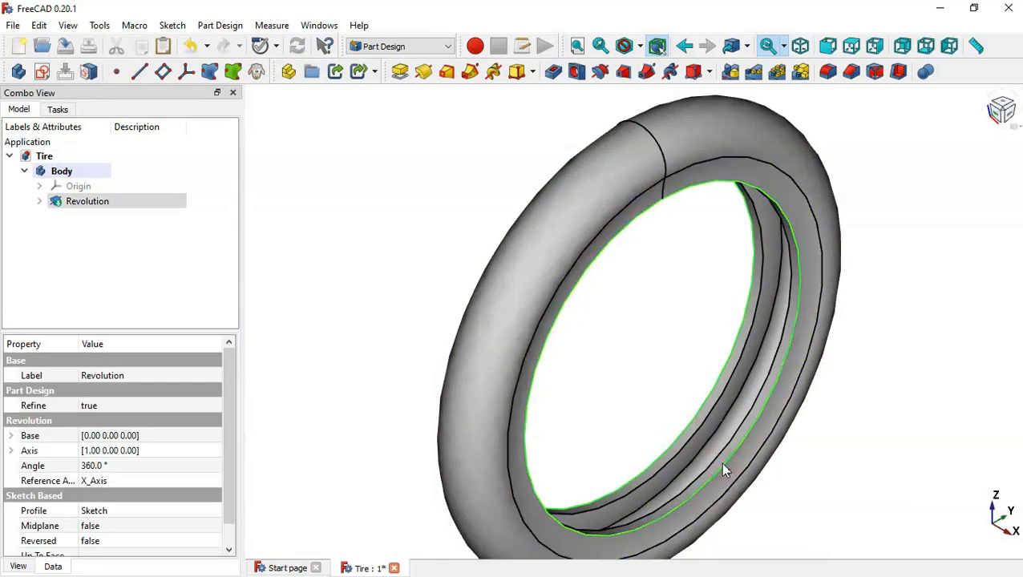
left_click(828, 72)
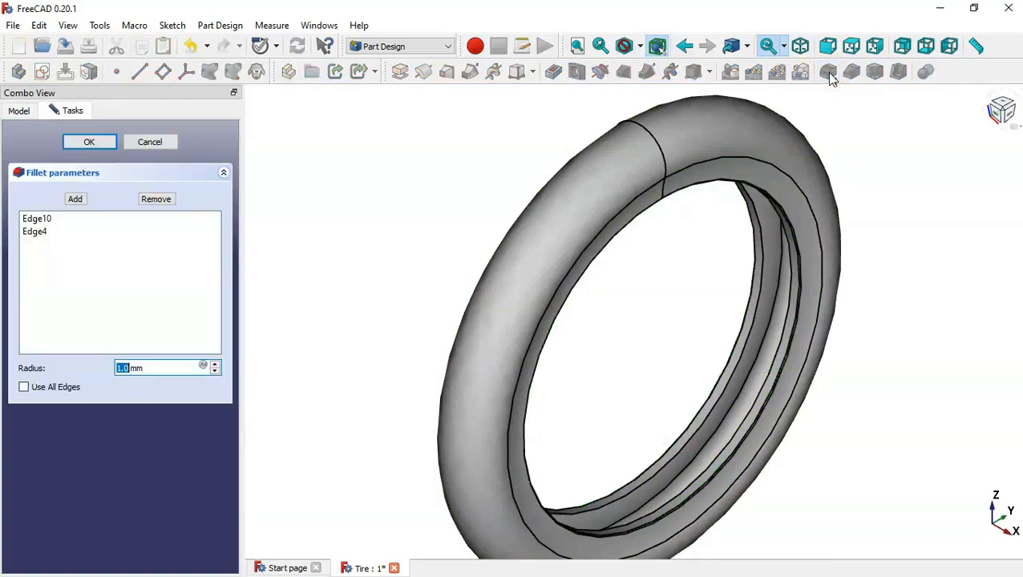
triple_click(164, 367)
type("5")
left_click(90, 142)
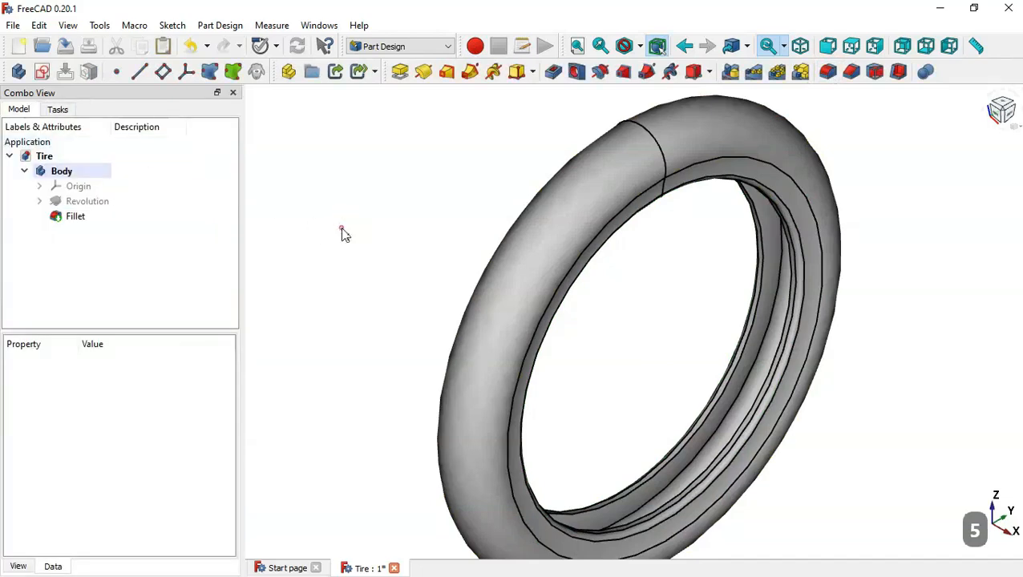
- Save the tire document
middle_click_drag(343, 234, 481, 321)
key("Home")
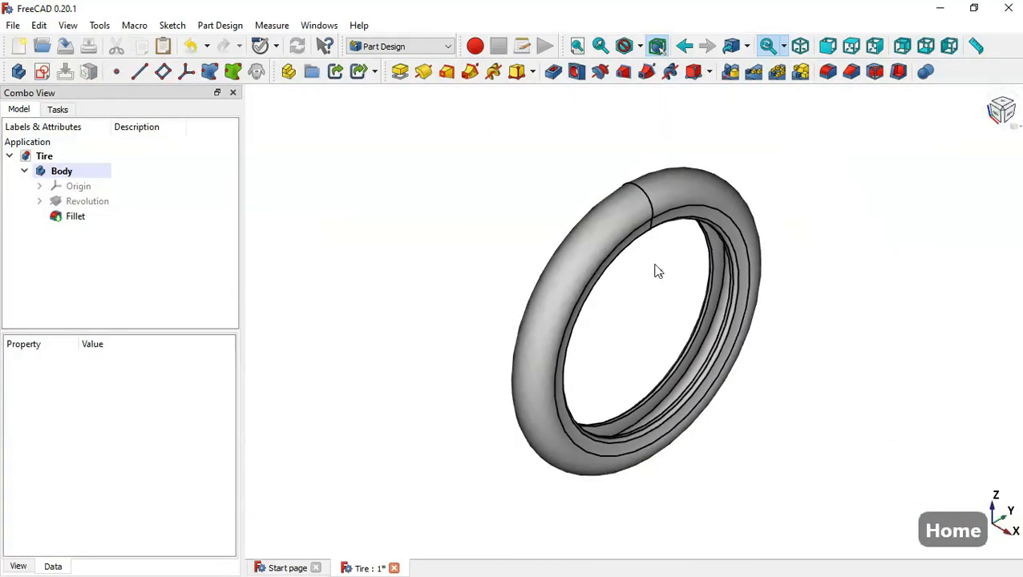
scroll(661, 270, "up", 1)
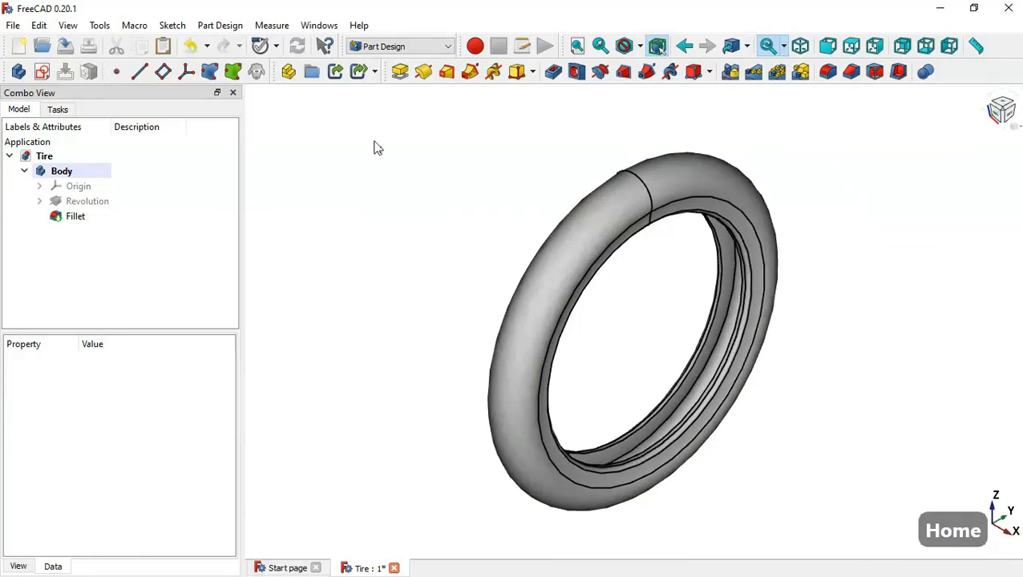
left_click(72, 52)
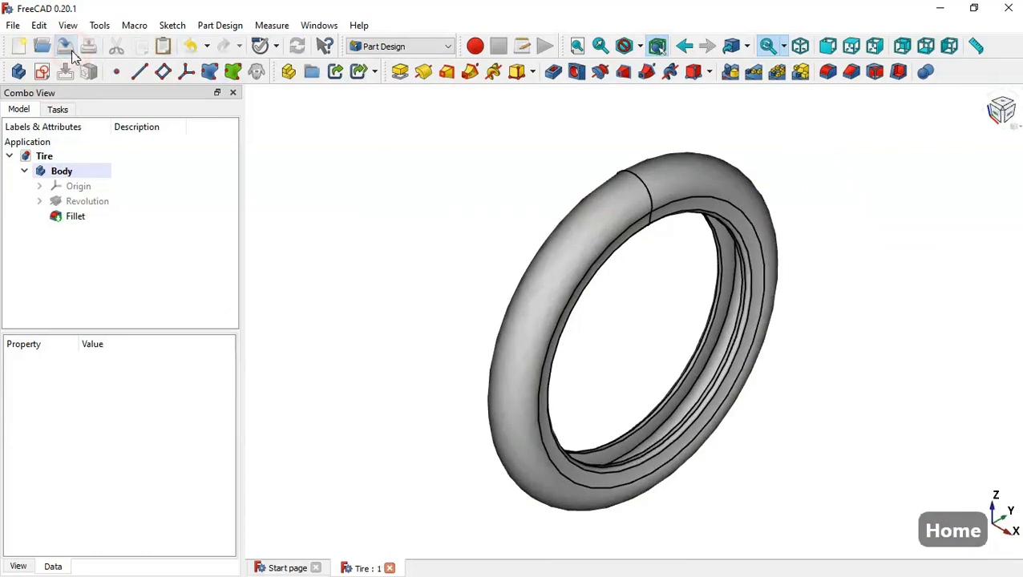
- Add a second body to the document and copy only the revolution's sketch, excluding its XZ_Plane dependency
left_click(21, 72)
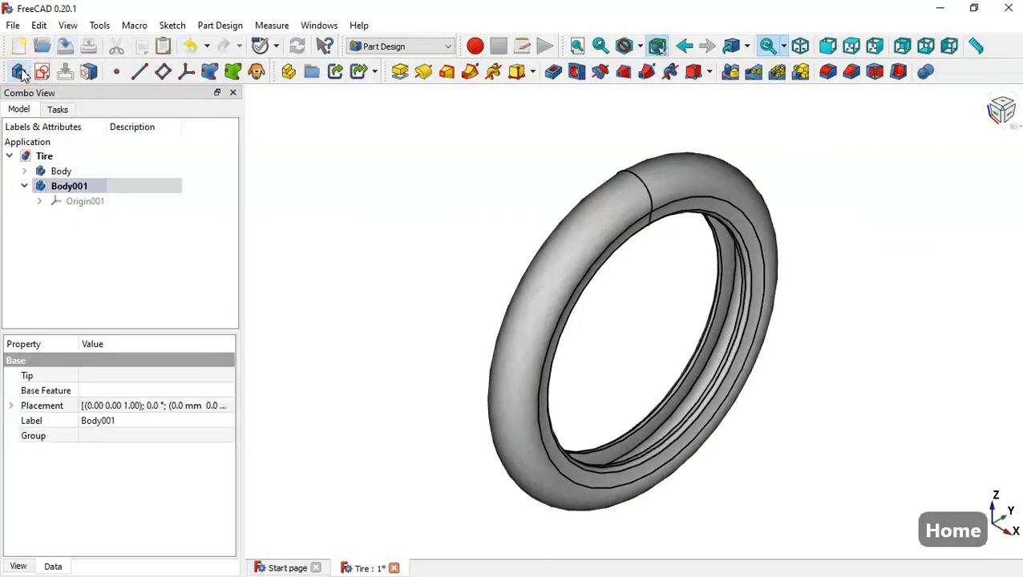
left_click(25, 172)
left_click(40, 201)
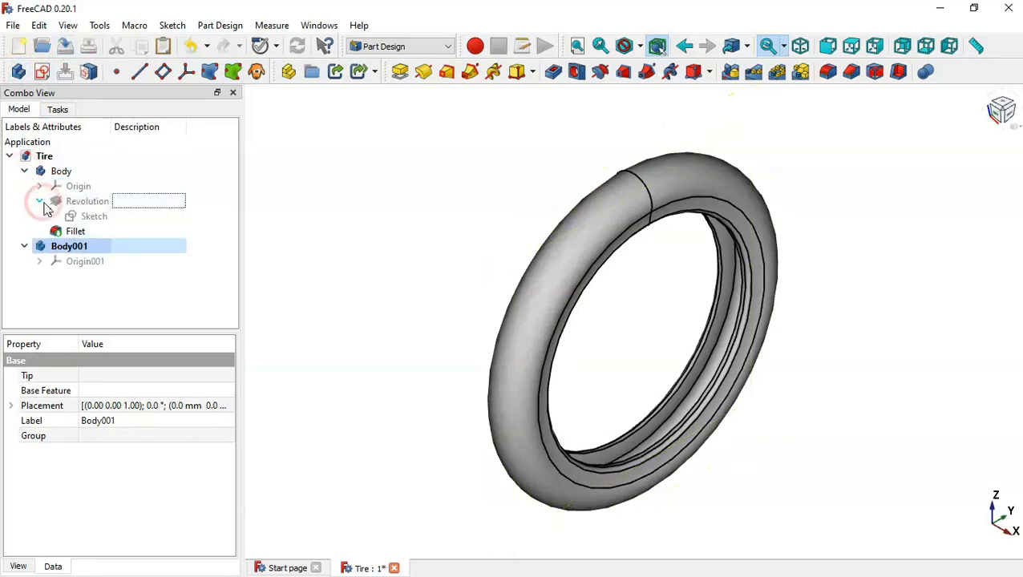
left_click(94, 215)
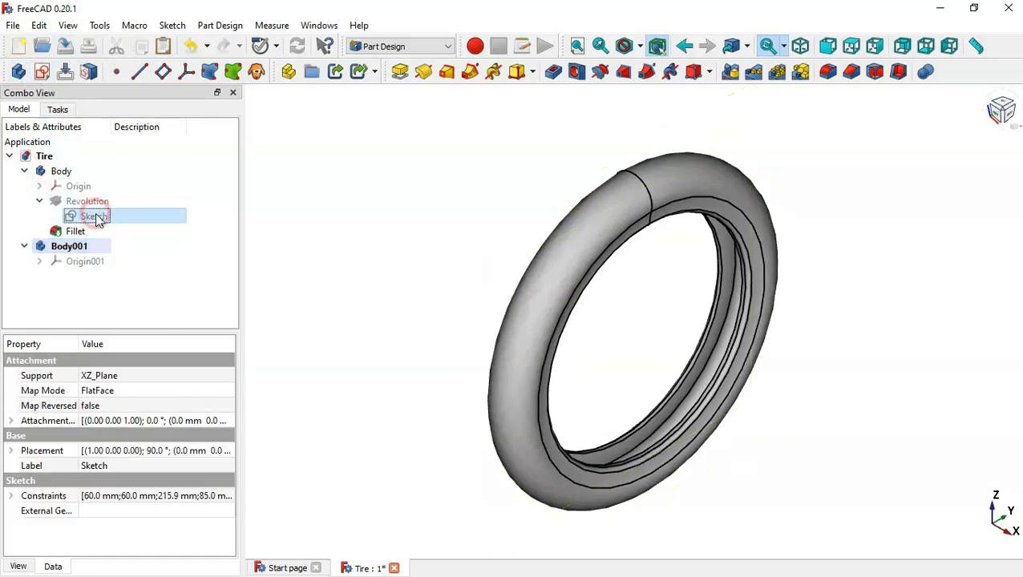
left_click(140, 48)
left_click(311, 196)
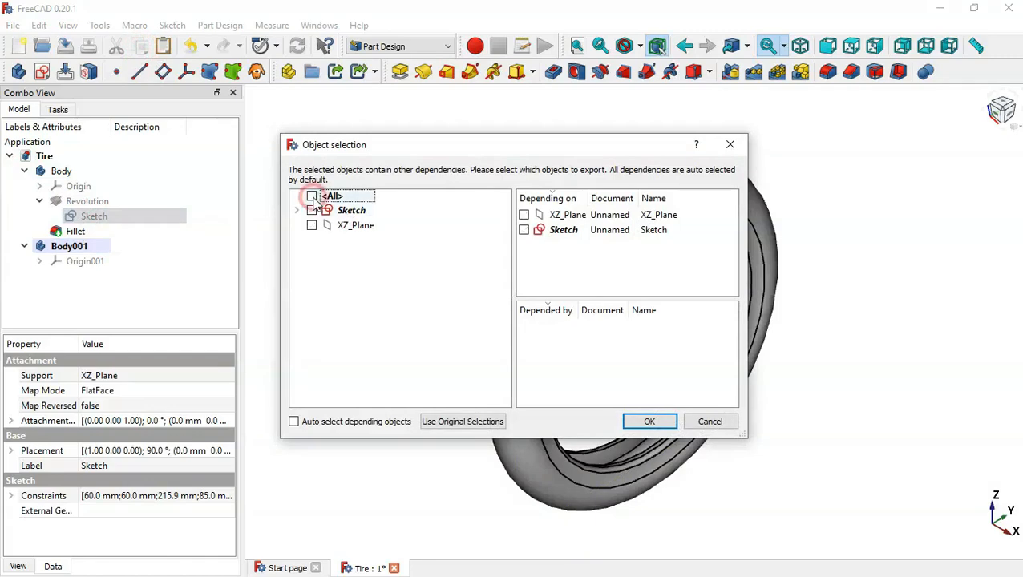
left_click(311, 210)
left_click(638, 425)
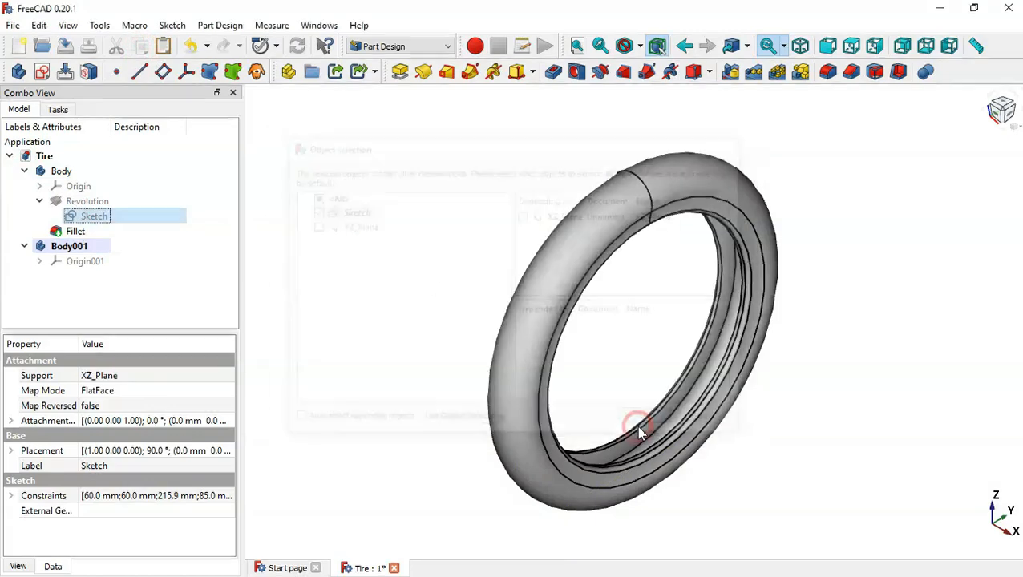
- Paste the copied profile sketch and move it into the new body
left_click(163, 49)
left_click(84, 279)
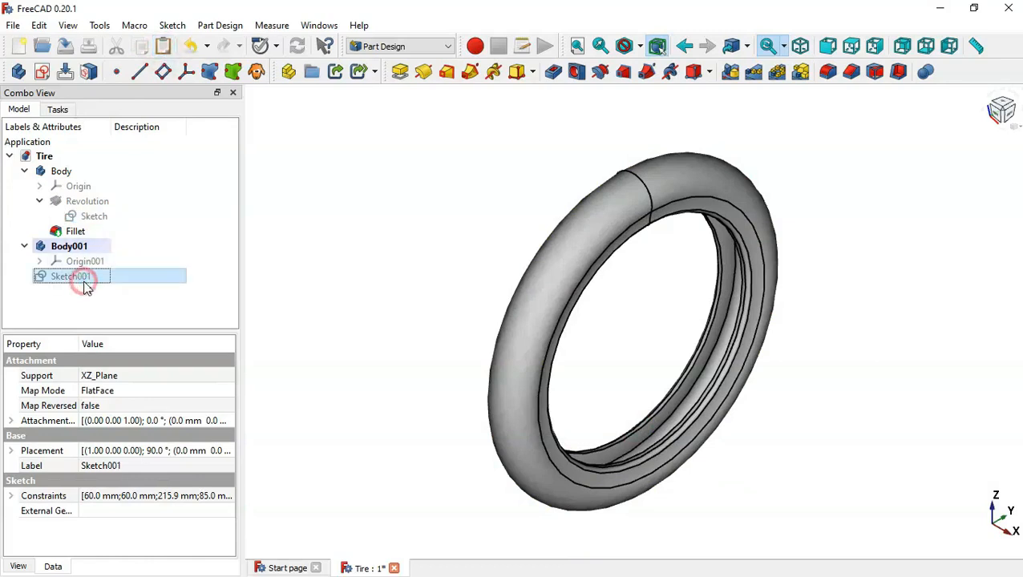
mouse_move(82, 281)
left_mouse_down()
mouse_move(118, 277)
mouse_move(141, 255)
mouse_move(136, 246)
left_mouse_up()
- Collapse the first body in the model tree and hide it
left_click(24, 172)
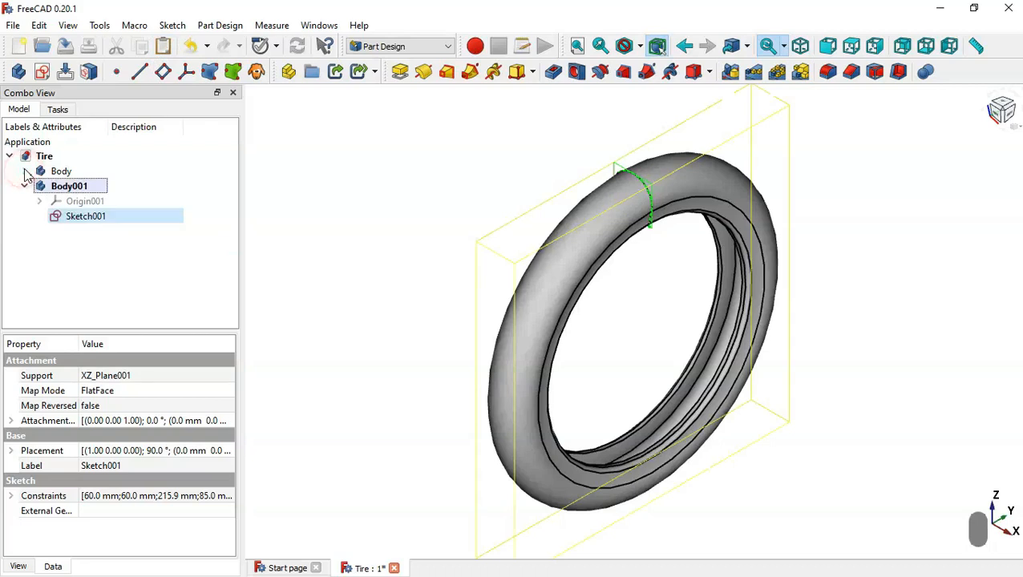
left_click(127, 288)
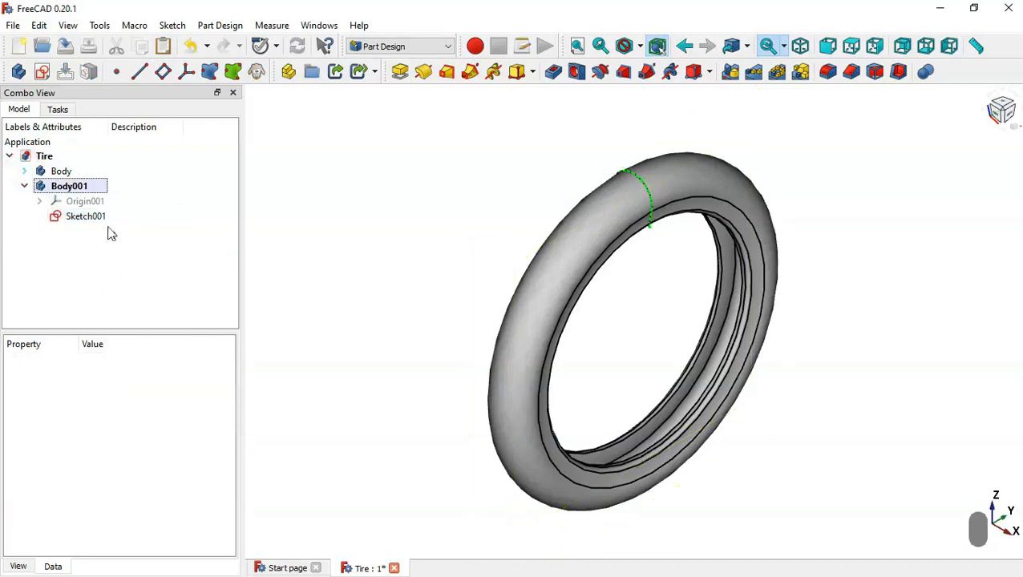
left_click(95, 175)
key("space")
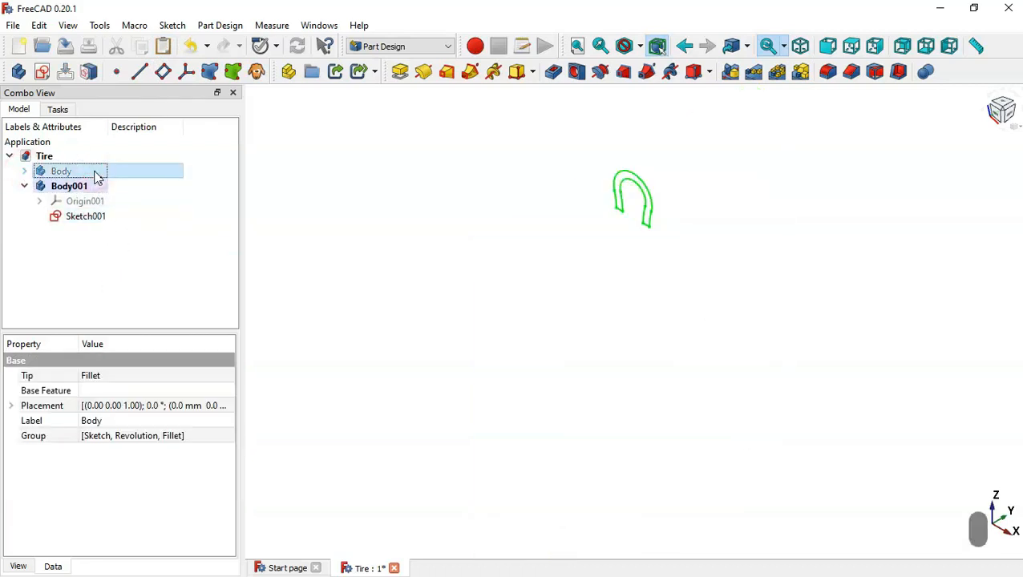
- Revolve the copied profile sketch by 10° about the base X axis
left_click(111, 216)
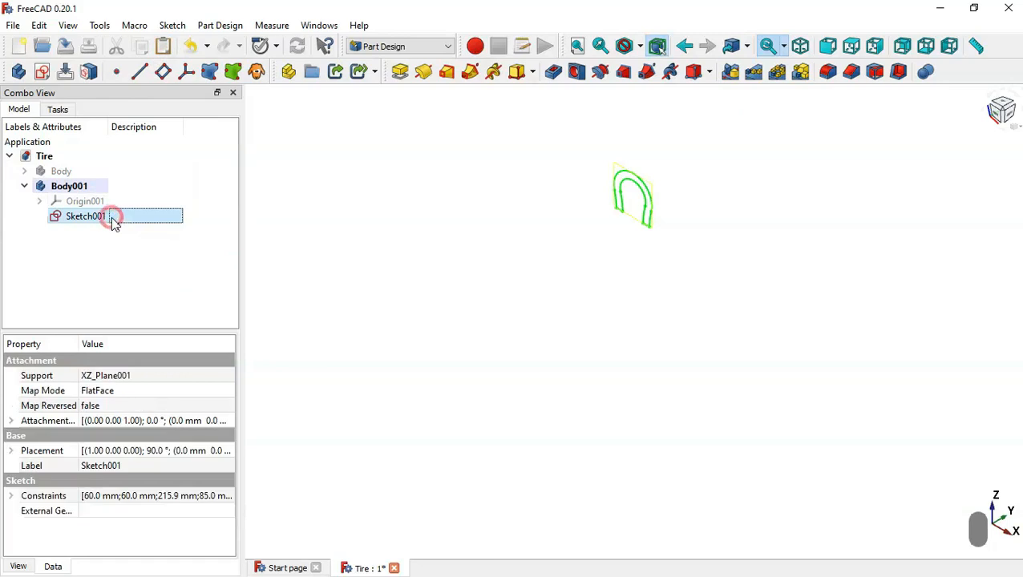
left_click(425, 72)
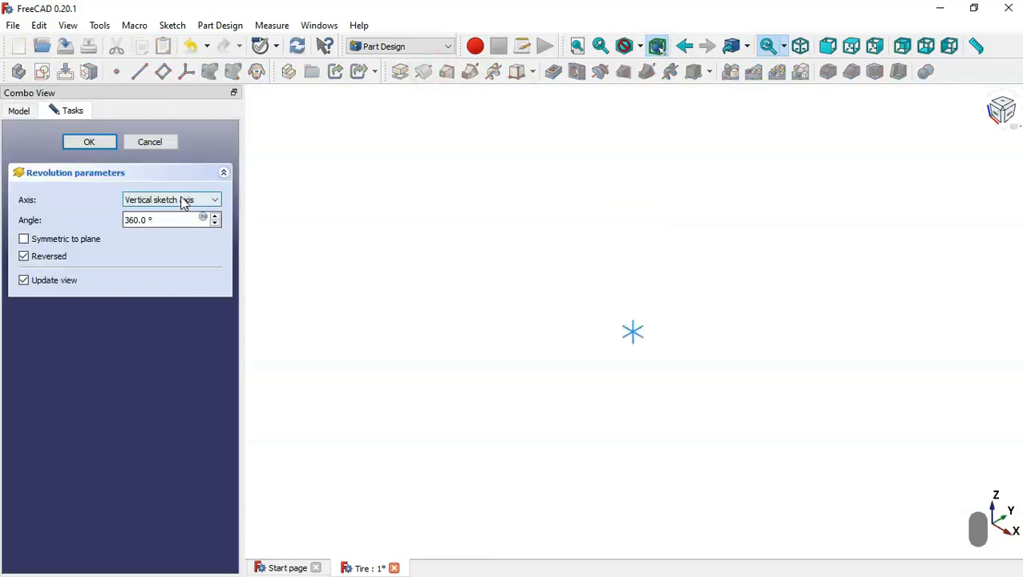
left_click(183, 202)
left_click(178, 271)
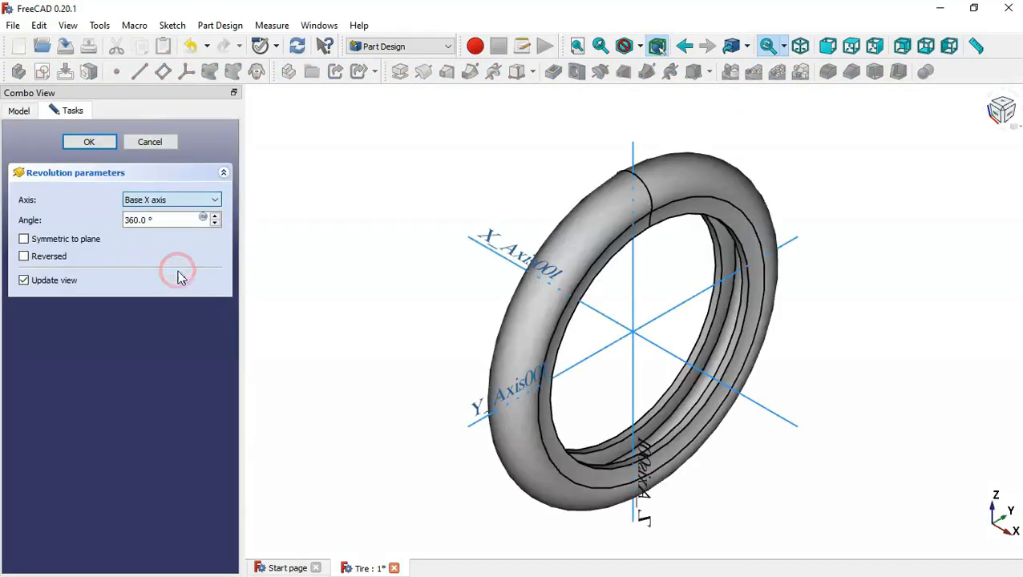
double_click(167, 219)
type("10")
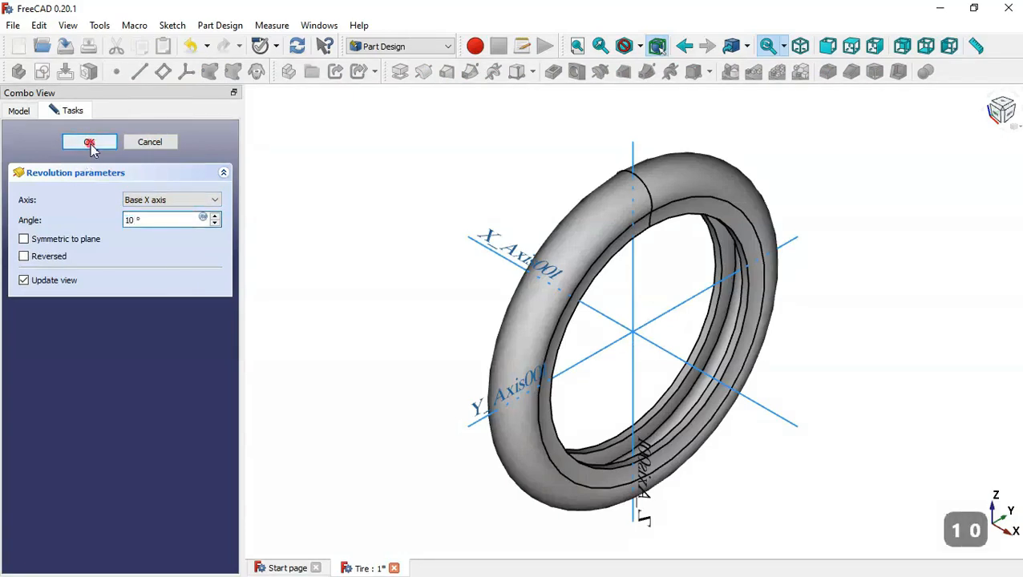
left_click(89, 143)
- Switch to the Curves workbench and create a Sketch on Surface from the revolved segment's curved outer face
scroll(754, 228, "up", 3)
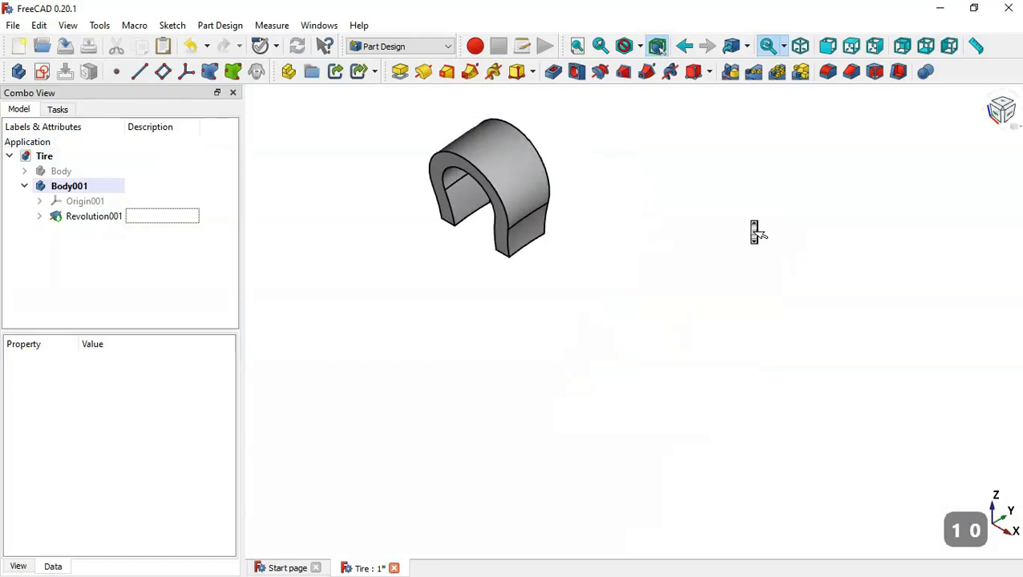
key("Home")
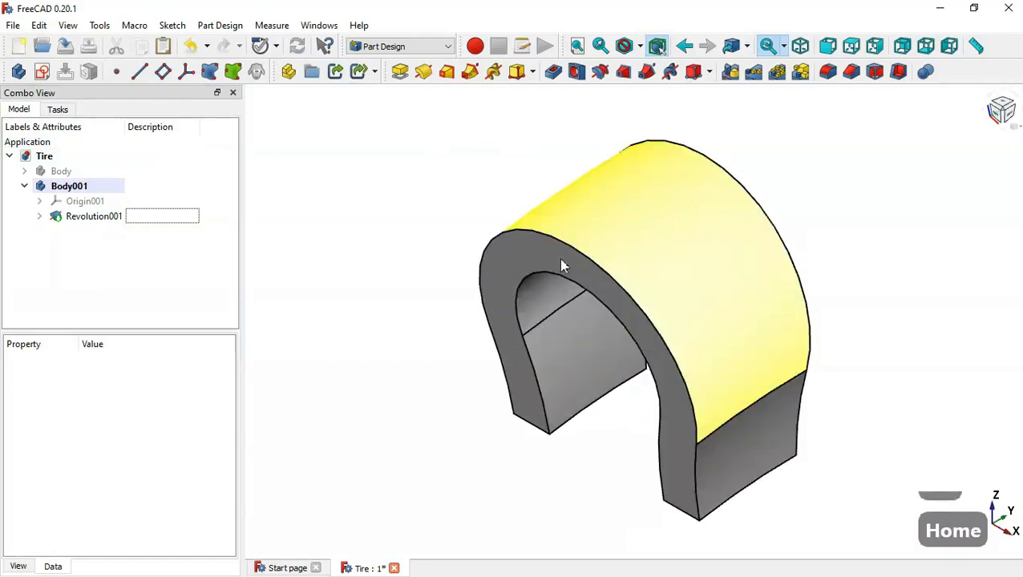
scroll(415, 206, "down", 2)
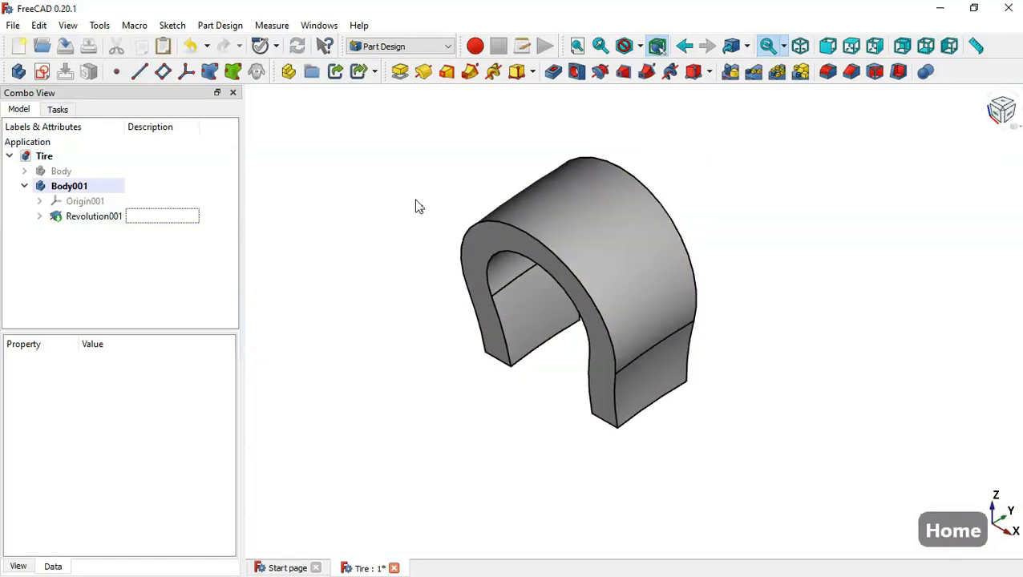
scroll(410, 248, "down", 1)
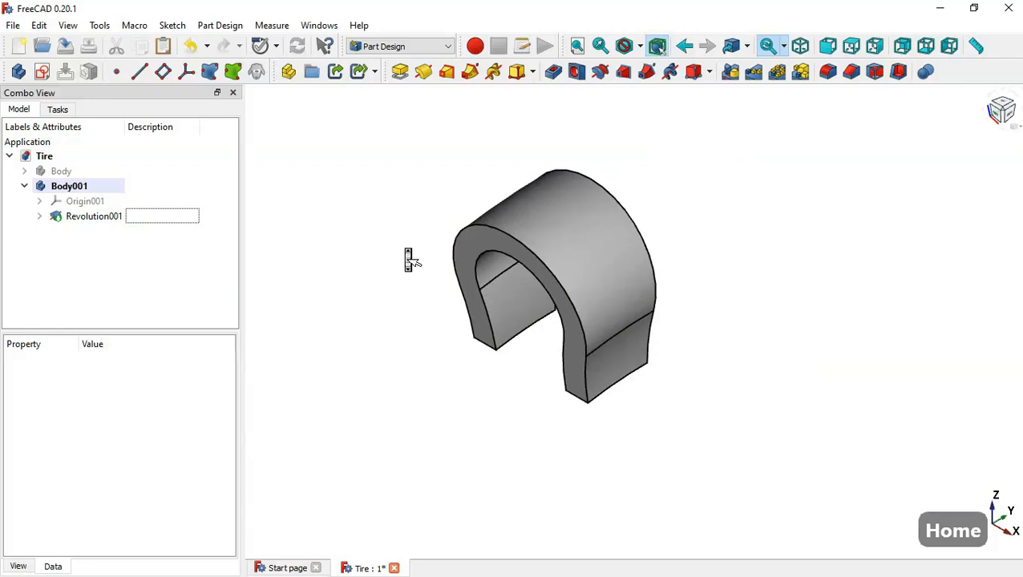
left_click(412, 48)
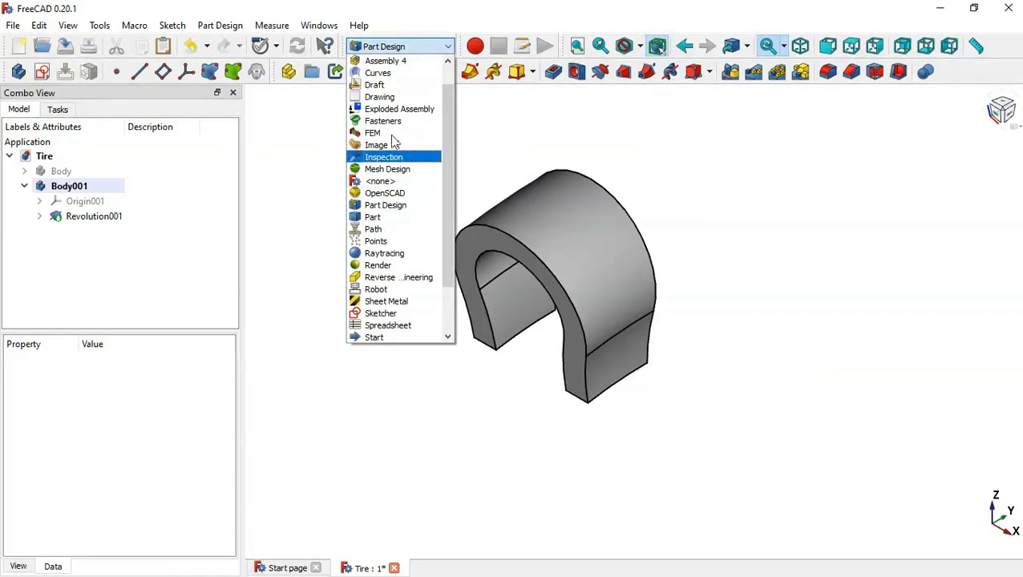
left_click(393, 73)
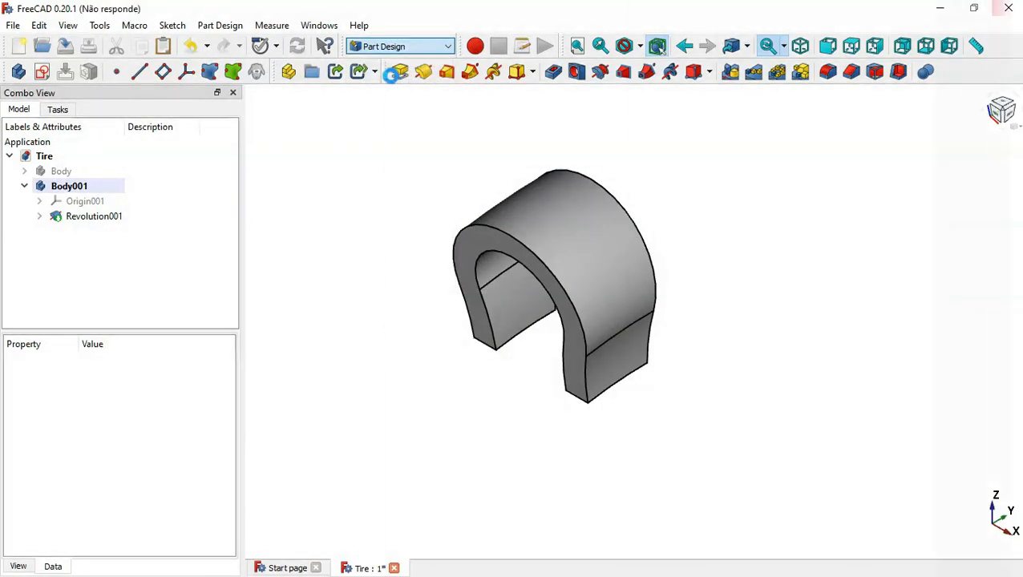
left_click(585, 251)
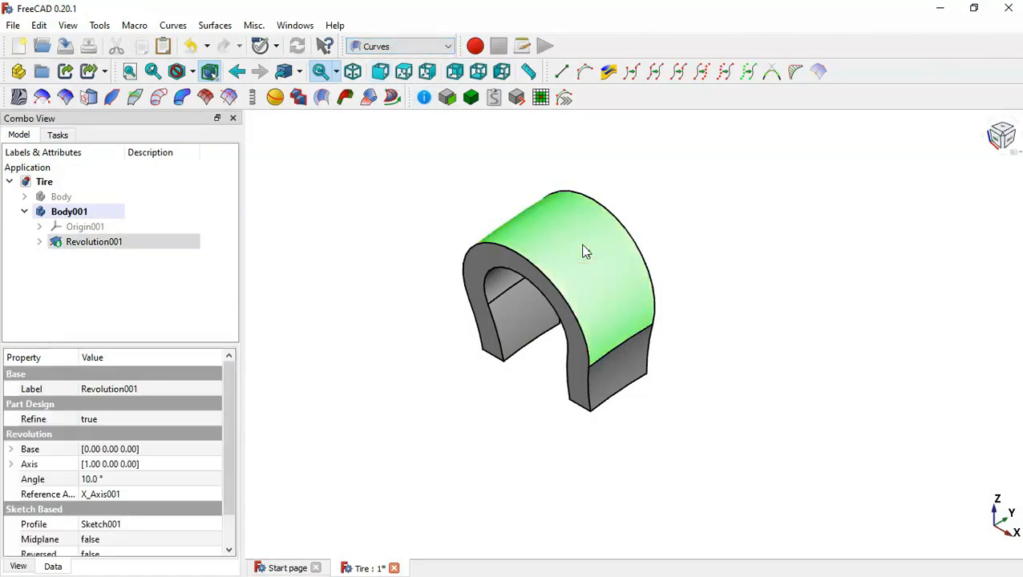
left_click(88, 97)
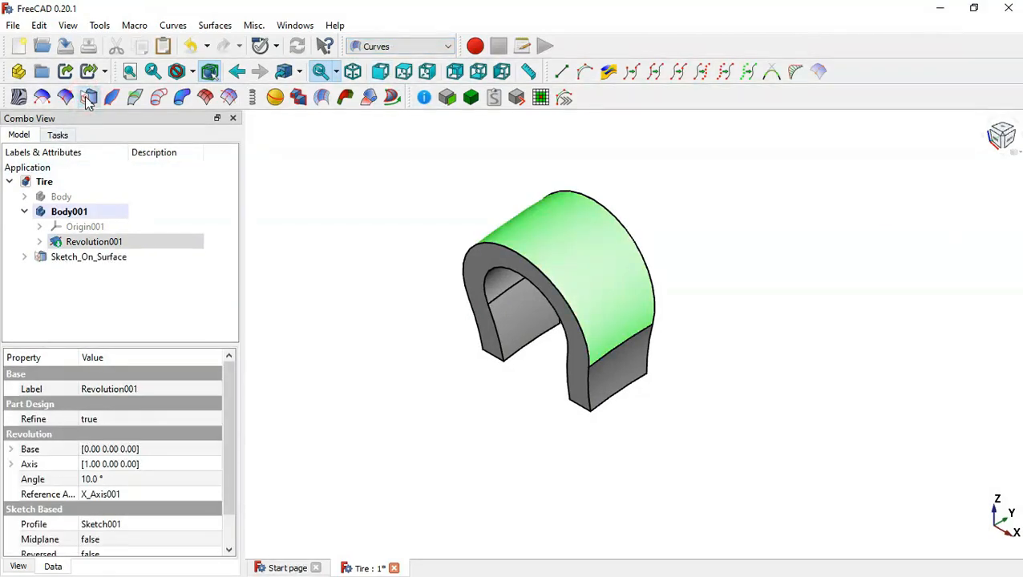
left_click(103, 287)
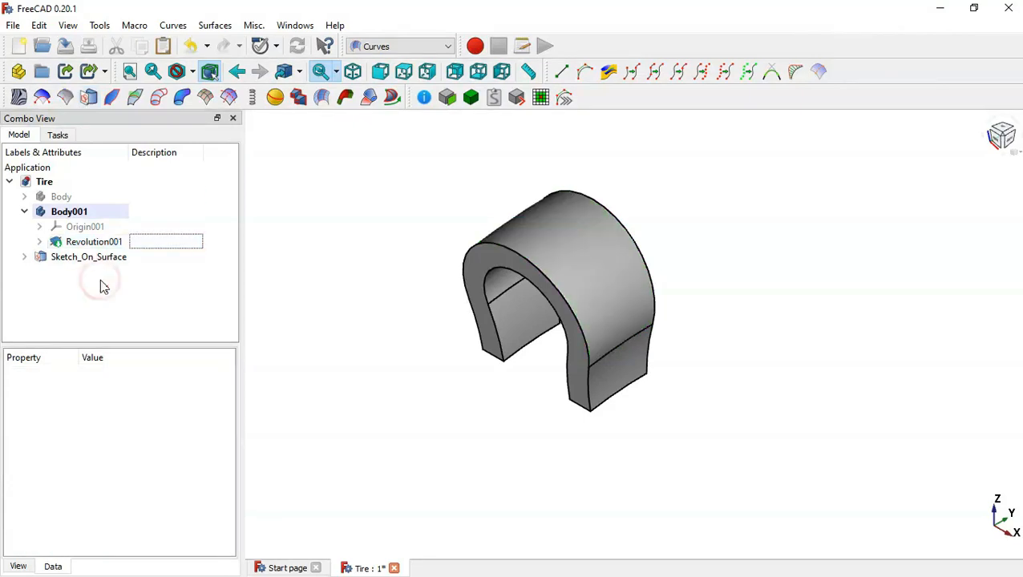
- Open the surface's mapped sketch for editing, turn on the section view, and delete all of the sketch's default geometry
left_click(50, 261)
left_click(24, 257)
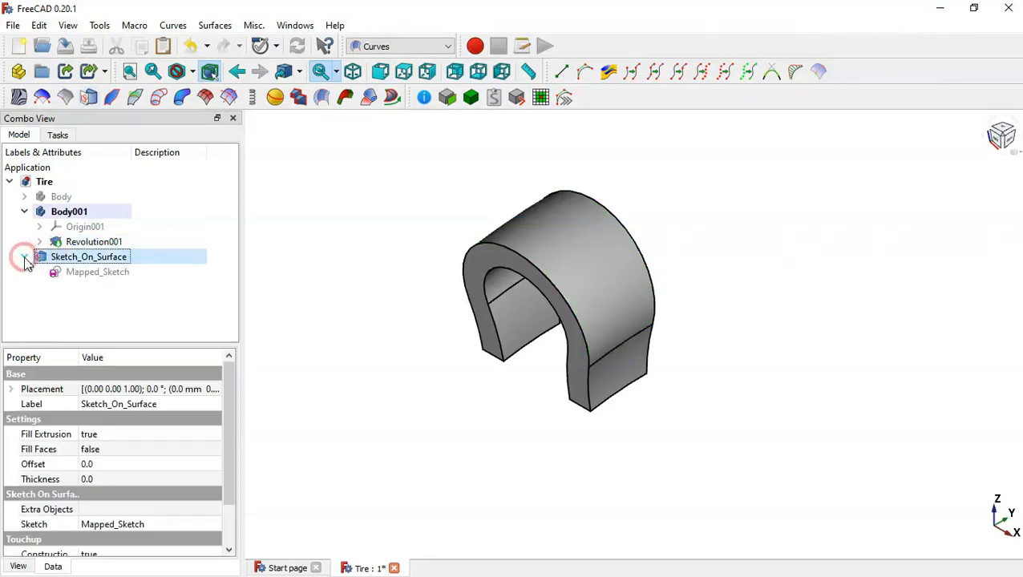
left_click(92, 274)
double_click(135, 273)
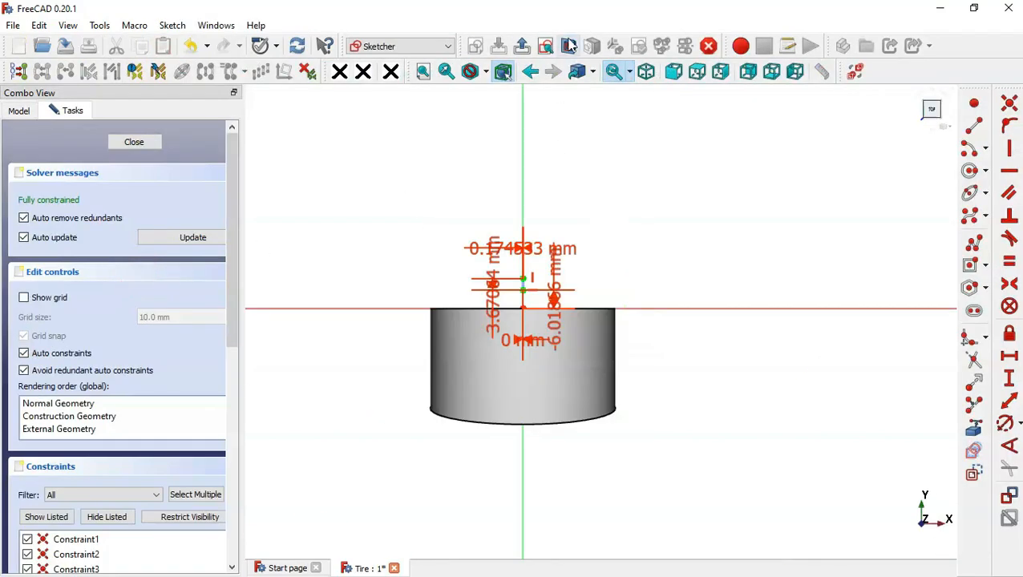
left_click(569, 46)
left_click_drag(438, 186, 602, 371)
key("Delete")
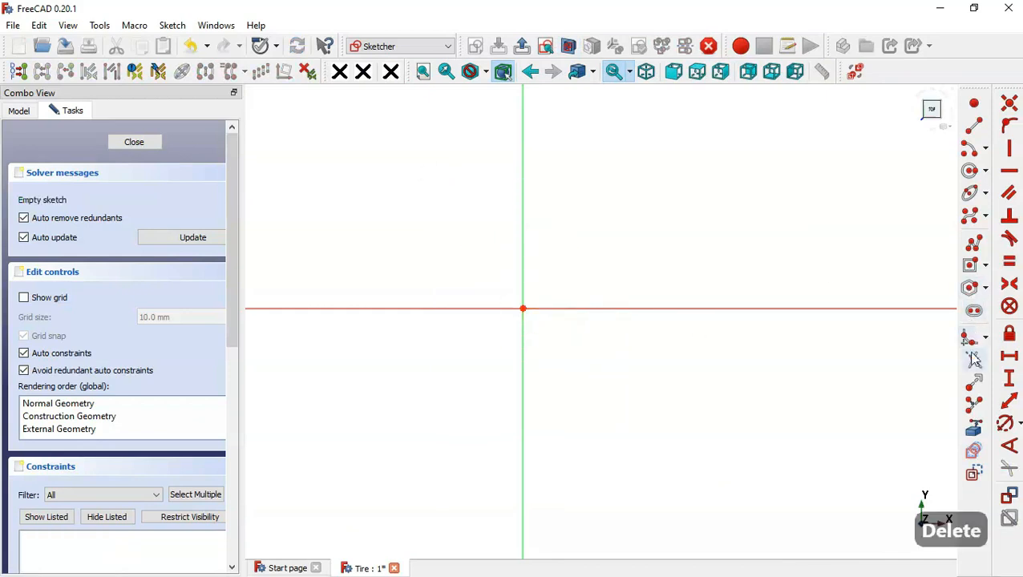
- Draw an upright rectangle about 69 by 150 mm from the sketch origin, extending up and to the right
left_click(985, 274)
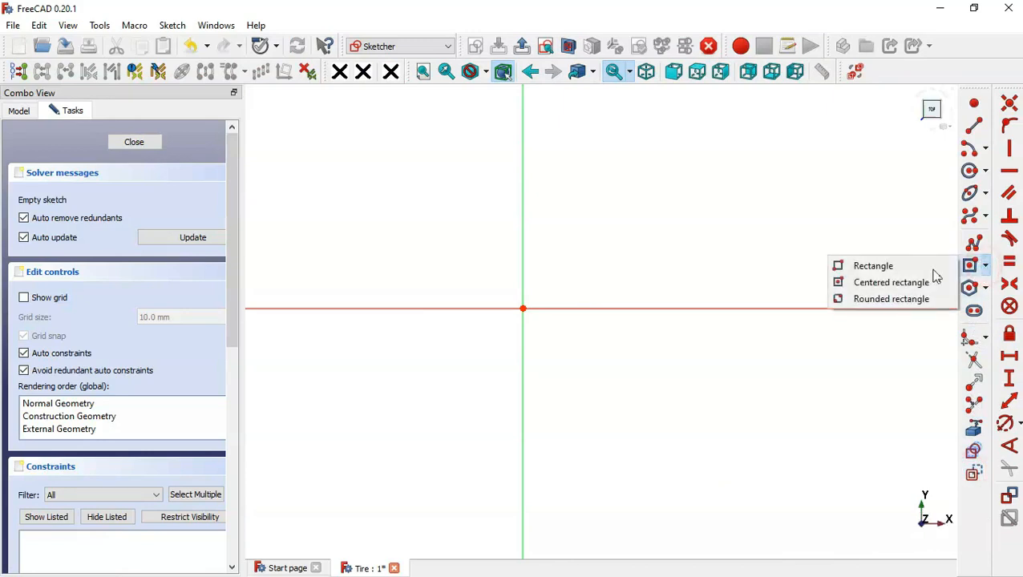
left_click(889, 265)
scroll(505, 461, "down", 3)
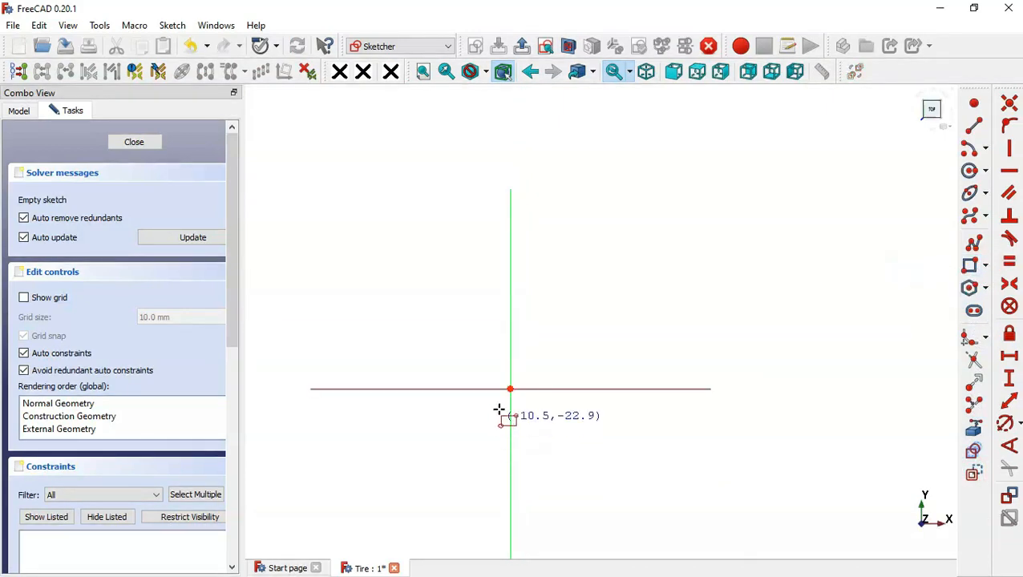
left_click(511, 389)
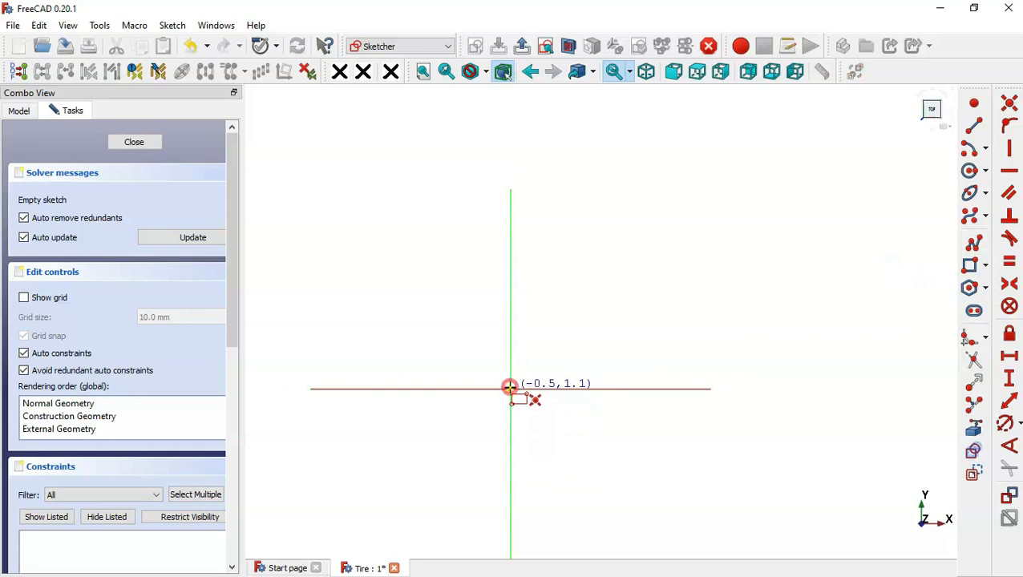
left_click(603, 188)
- Draw a horizontal line across the rectangle and center it vertically with a symmetry constraint to the right side's two corners
scroll(525, 215, "up", 3)
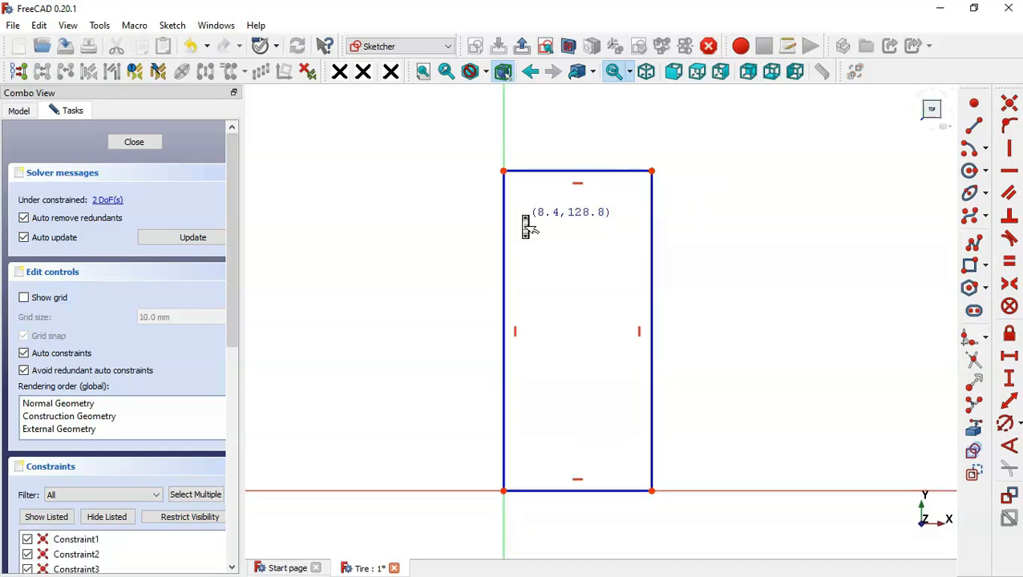
left_click(975, 128)
left_click(502, 351)
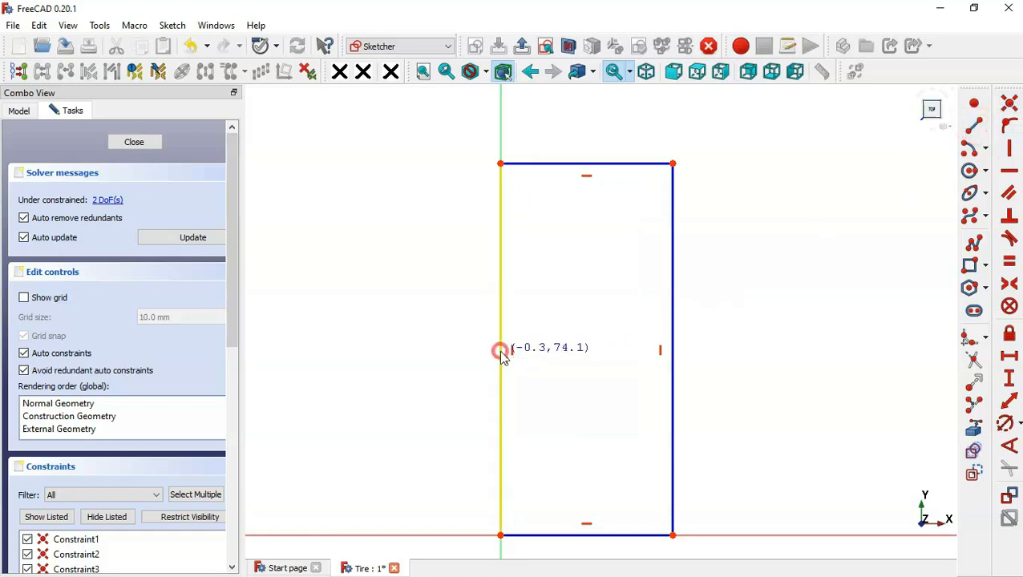
left_click(672, 351)
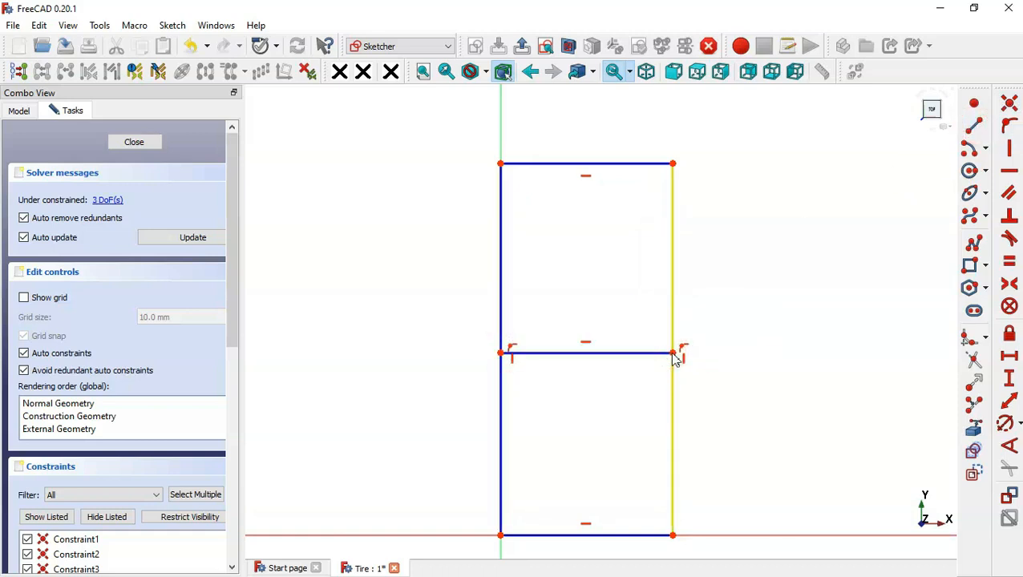
left_click(1009, 283)
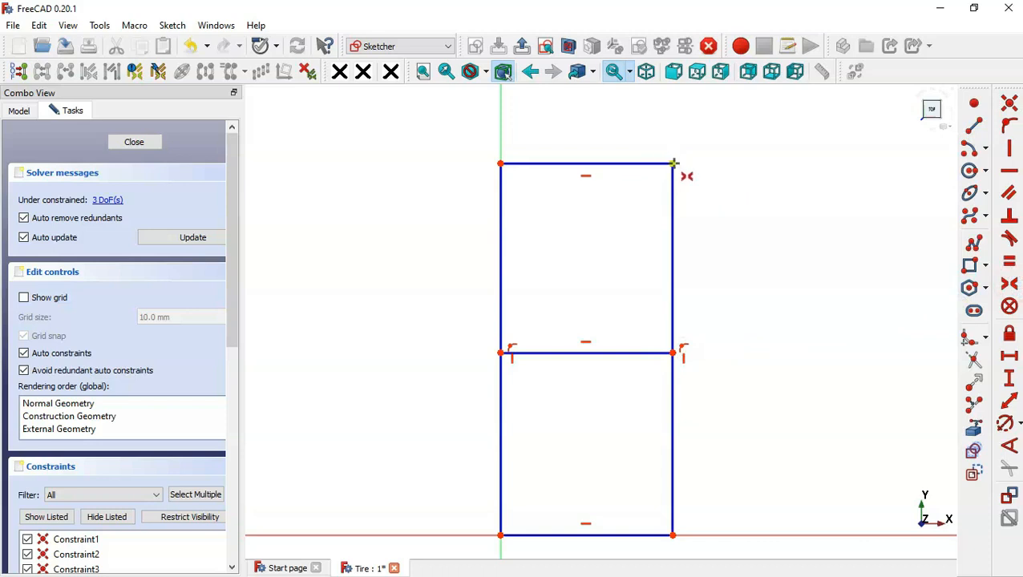
left_click(673, 163)
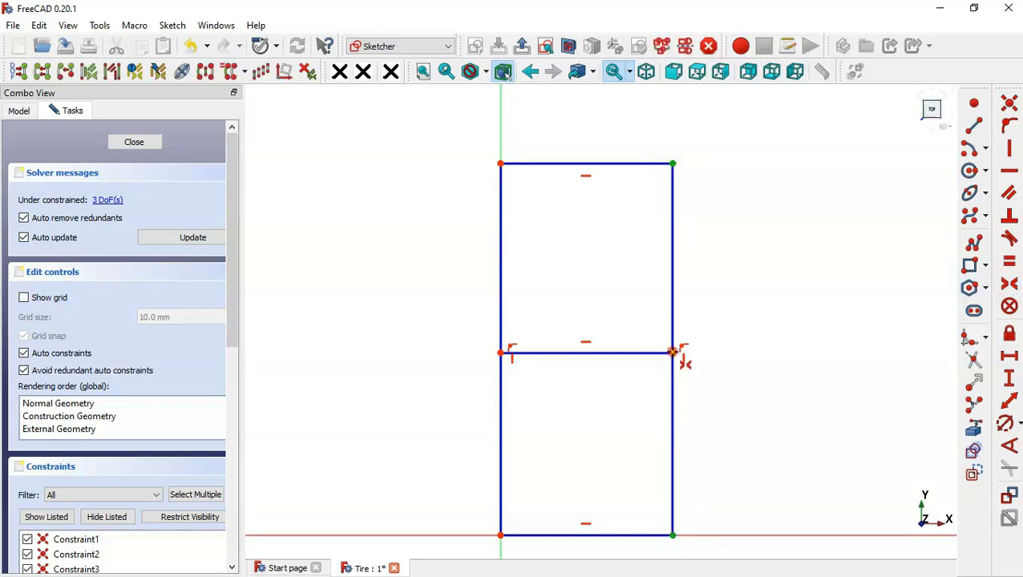
left_click(672, 352)
- Dimension the rectangle to 31 mm wide and 110 mm high
scroll(546, 280, "down", 2)
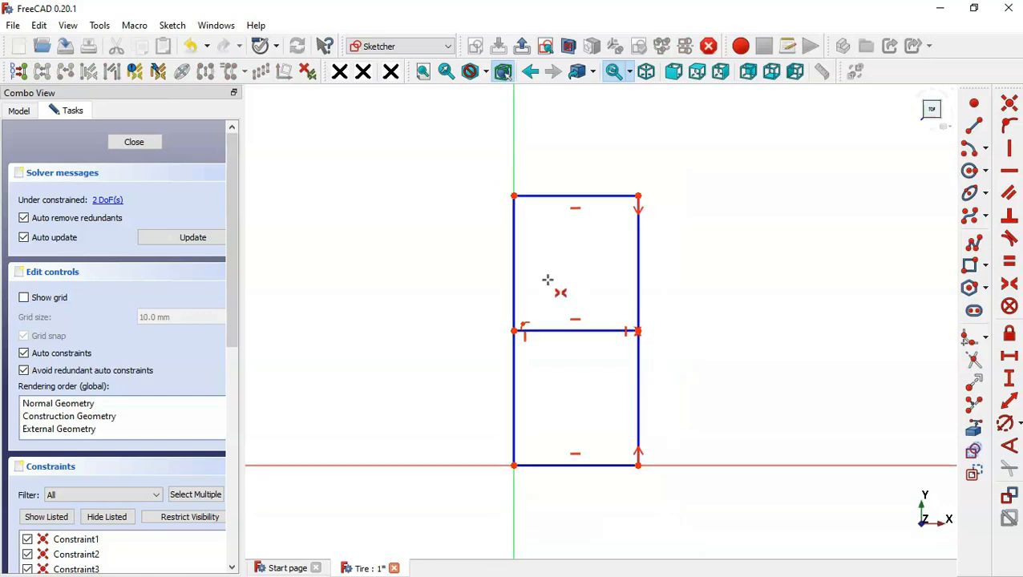
left_click(1010, 405)
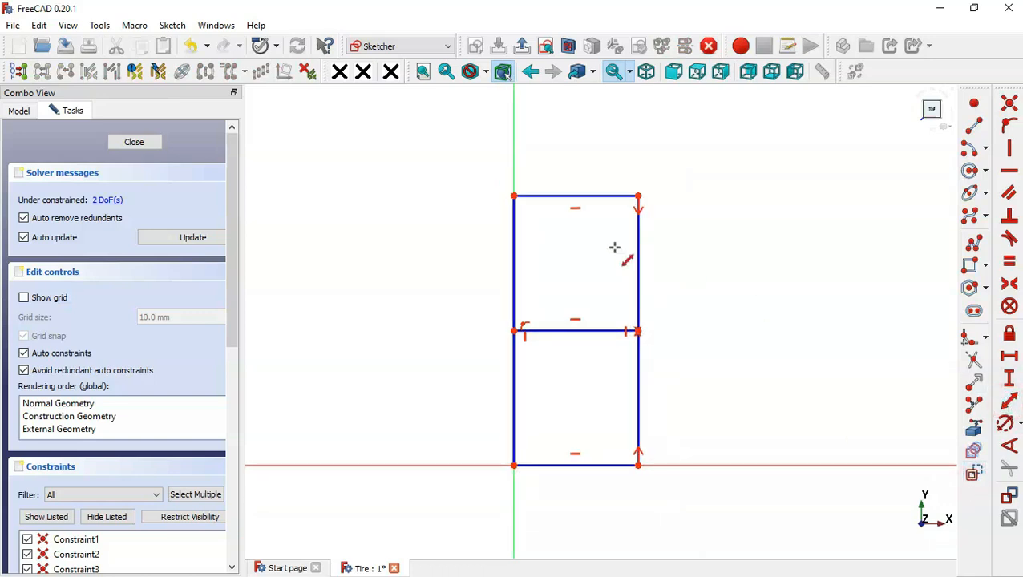
left_click(575, 196)
type("31")
key("Return")
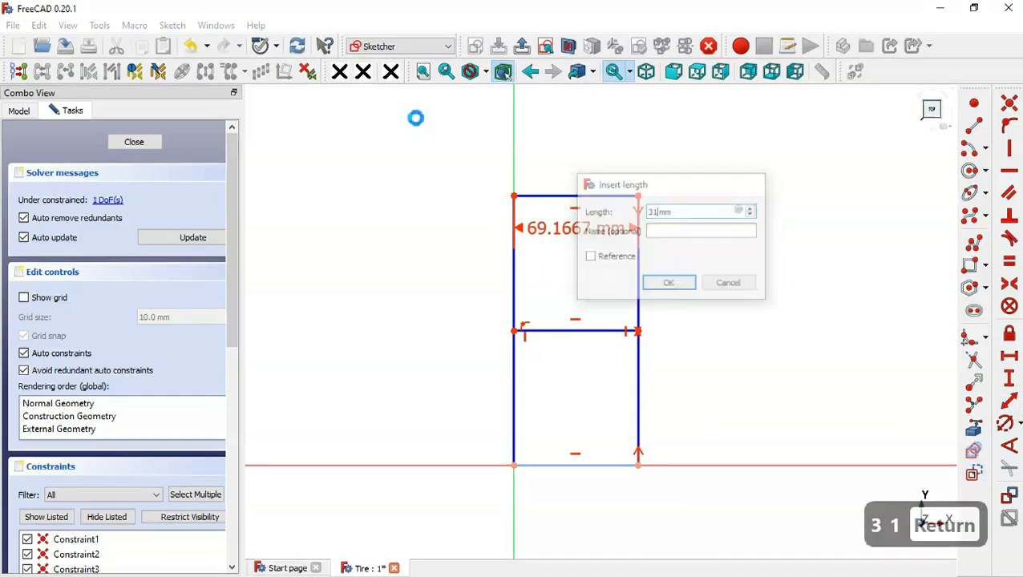
left_click(513, 285)
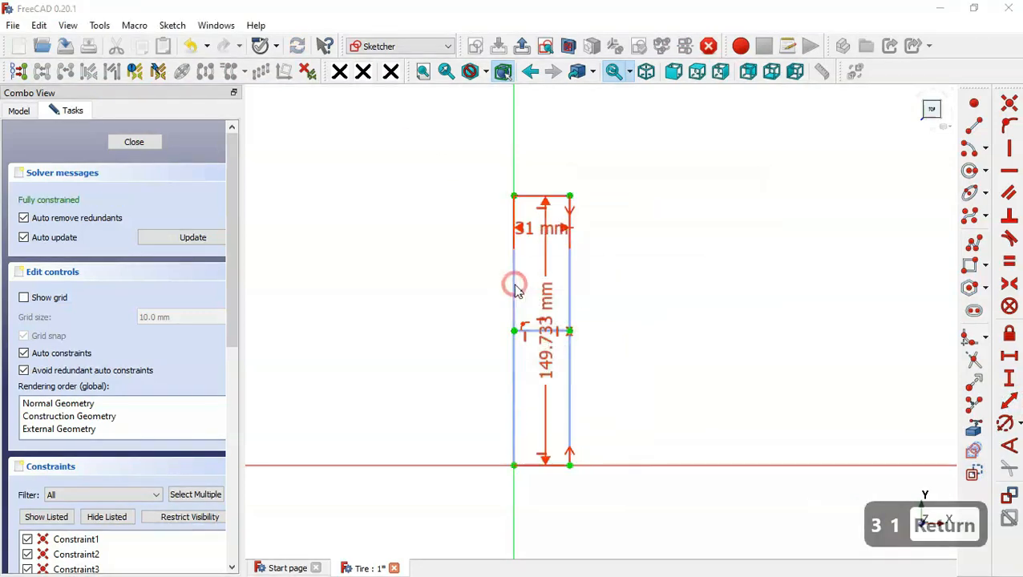
type("110")
key("Return")
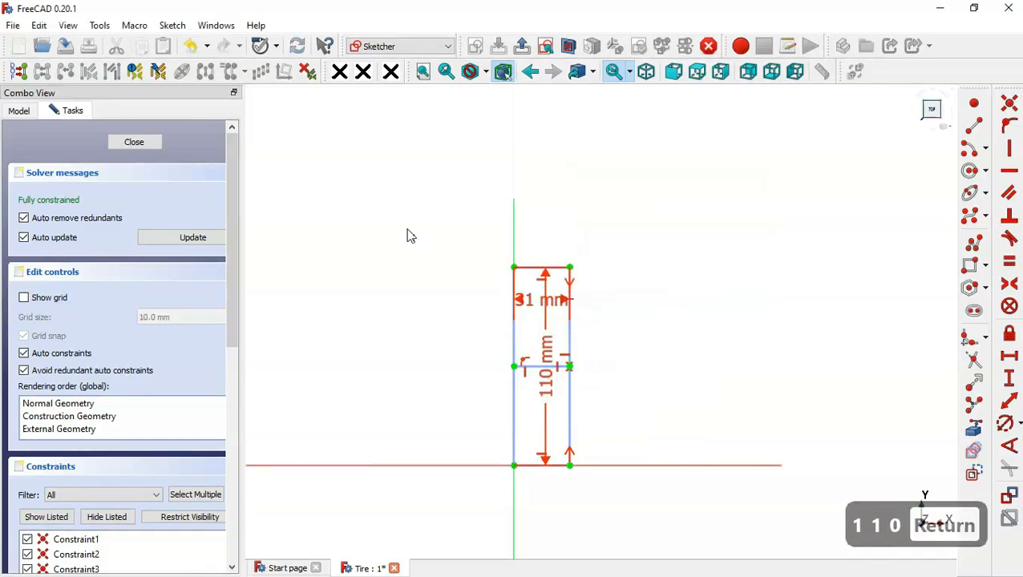
scroll(502, 372, "up", 2)
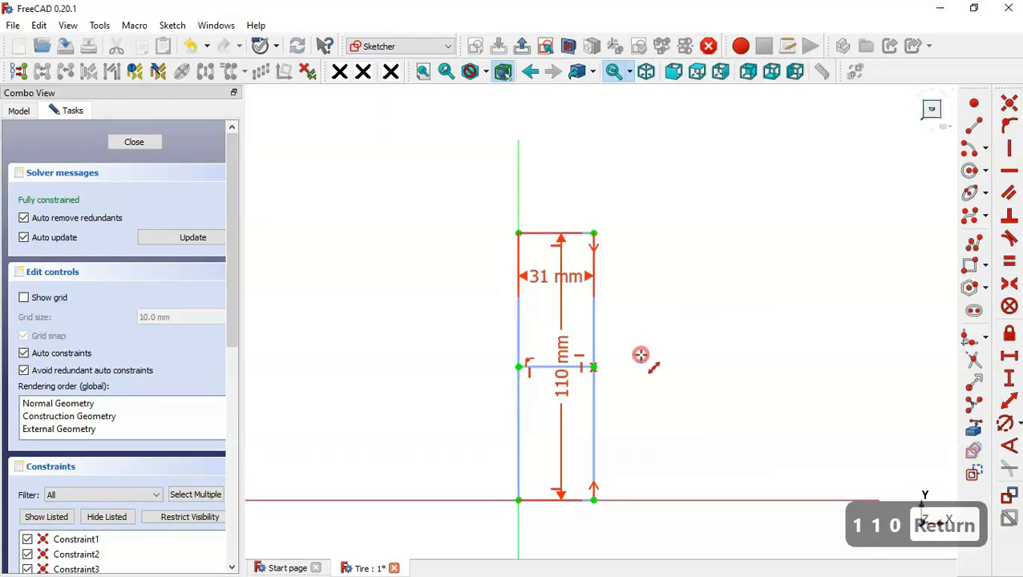
key("Escape")
- Move the width and height dimensions clear of the rectangle and hide all listed constraints
left_click_drag(566, 366, 762, 370)
left_click_drag(555, 285, 665, 159)
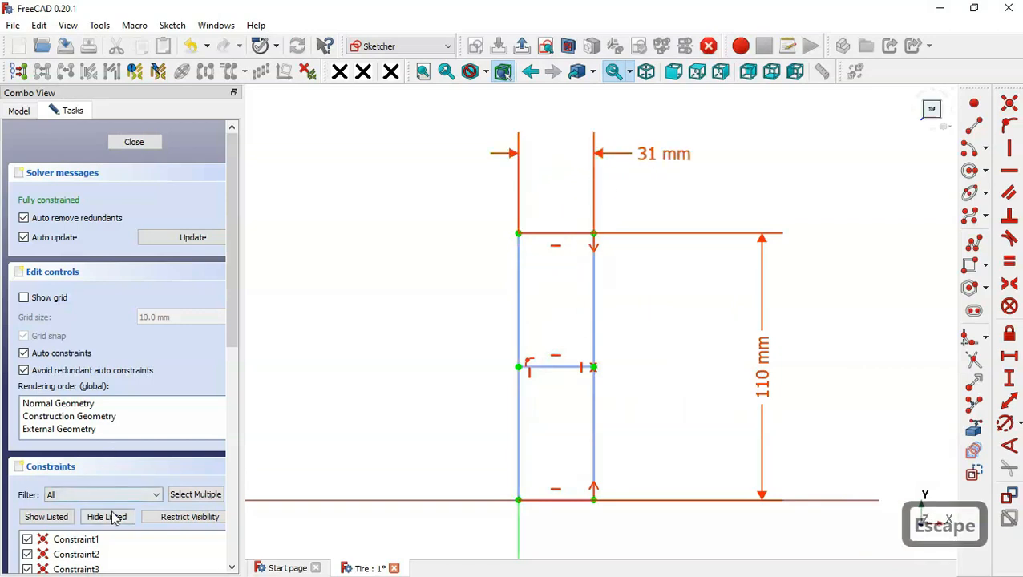
left_click(115, 519)
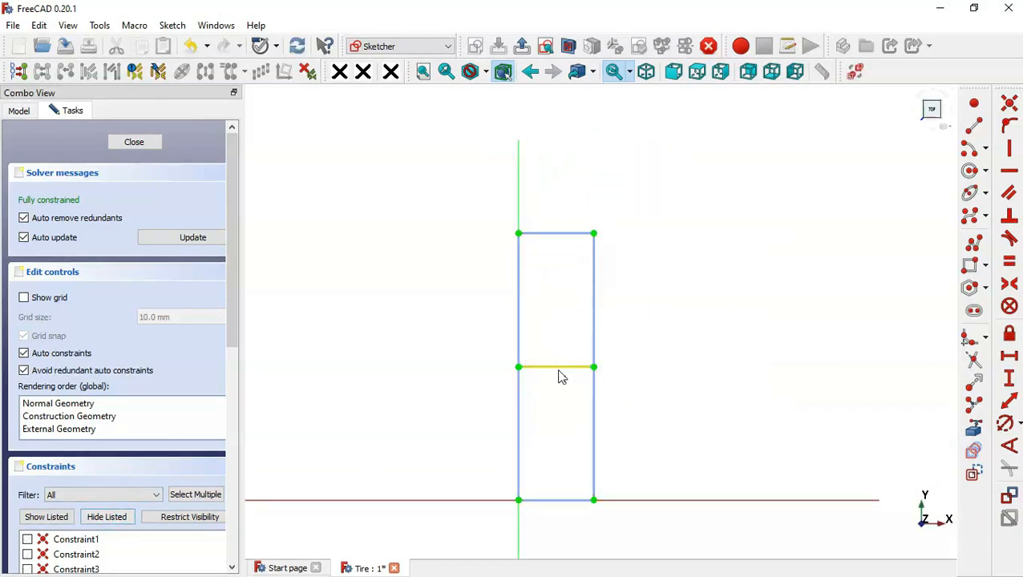
- Draw a small upright rectangle inside the upper half of the frame, near its upper-right corner
scroll(561, 376, "up", 1)
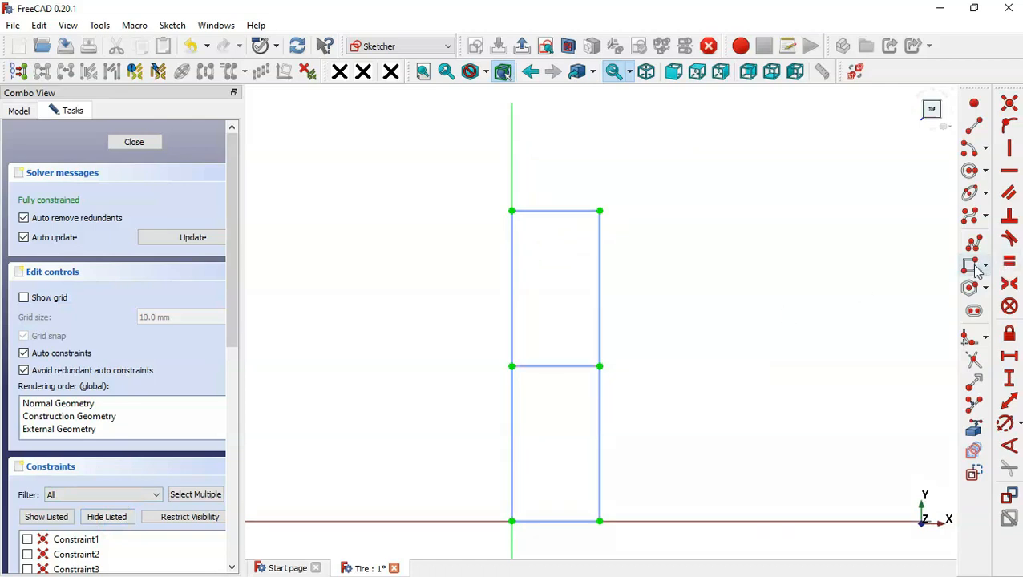
left_click(975, 269)
left_click(573, 223)
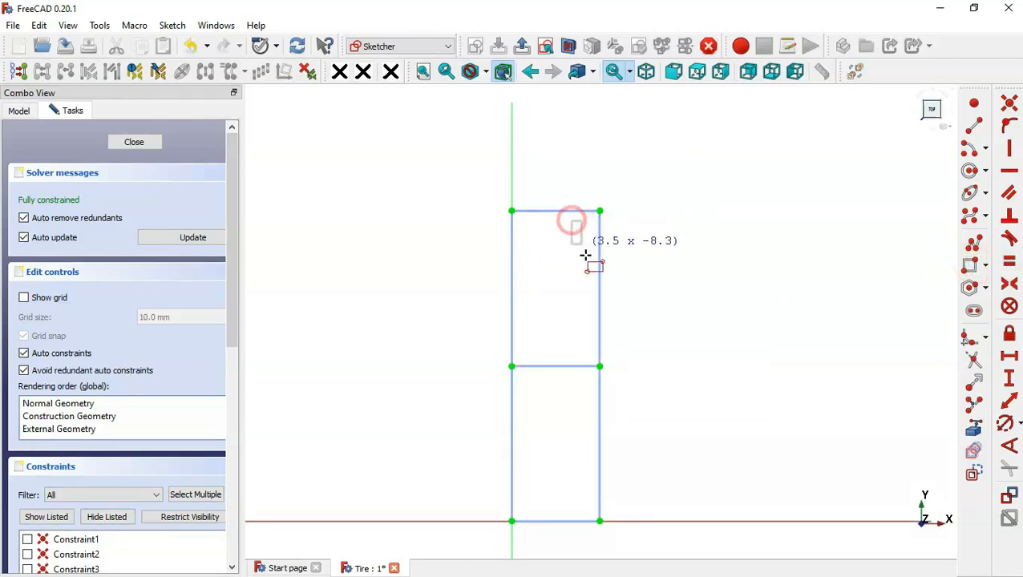
left_click(590, 279)
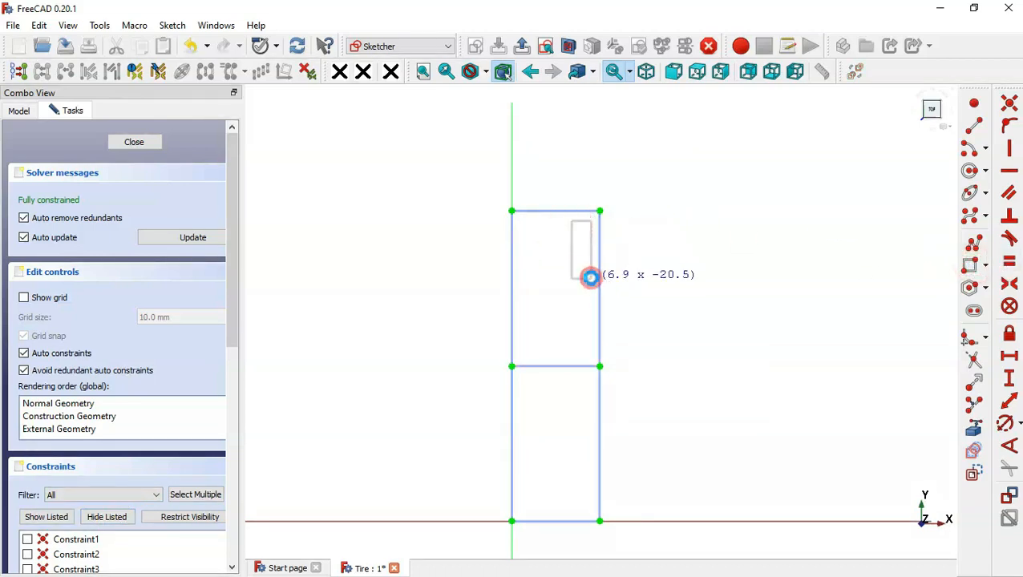
- Draw two more small upright rectangles in the frame's upper half, one near the left edge and one above the centre line at right, and hide all listed constraints
left_click(521, 273)
left_click(545, 312)
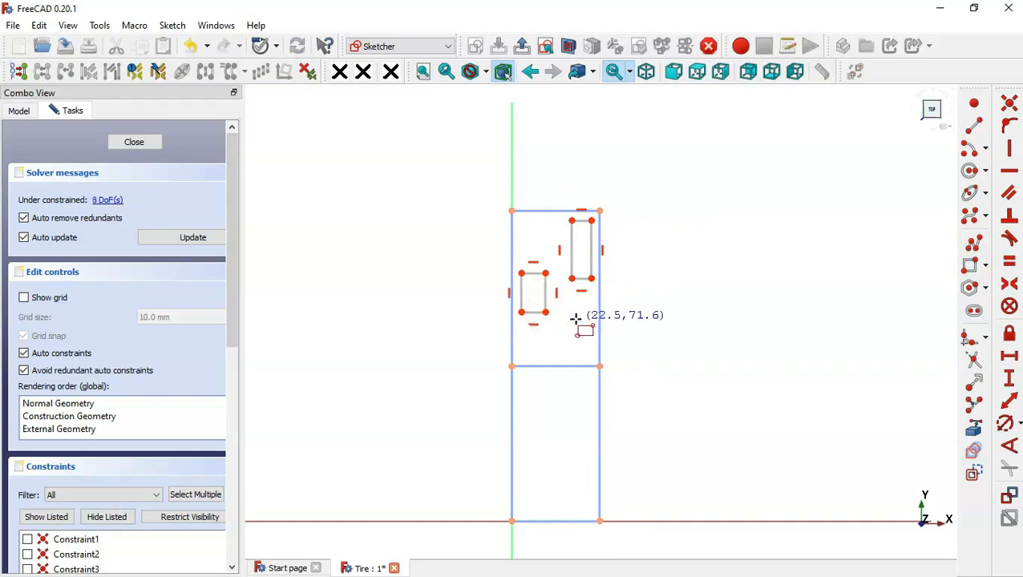
left_click(572, 318)
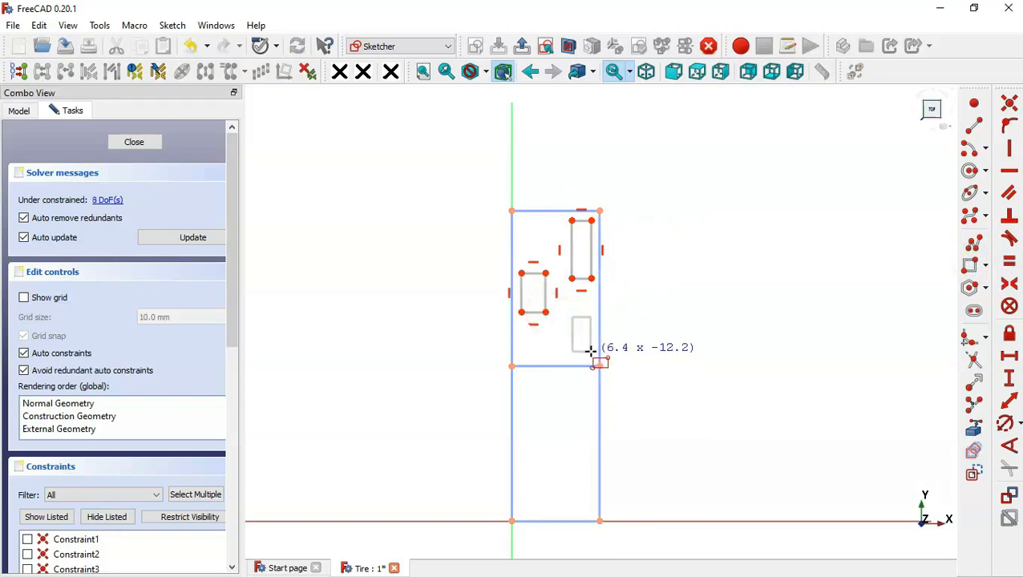
left_click(591, 352)
scroll(551, 311, "up", 3)
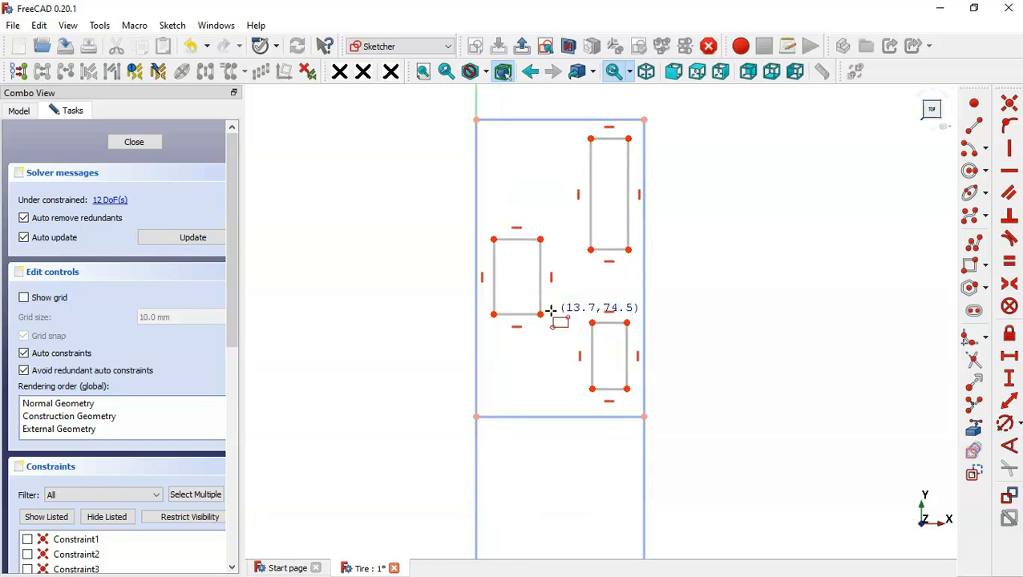
left_click(107, 517)
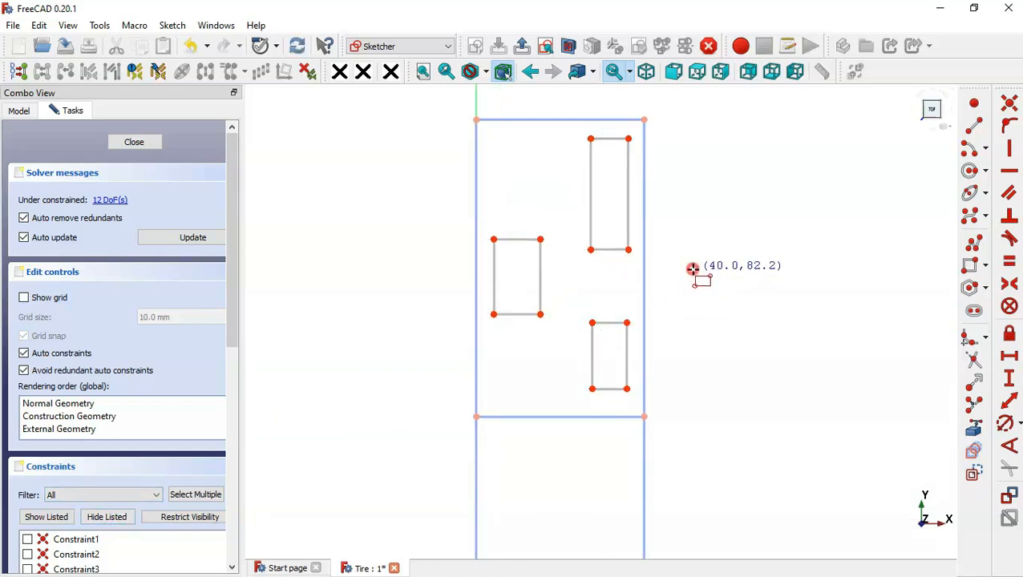
key("Escape")
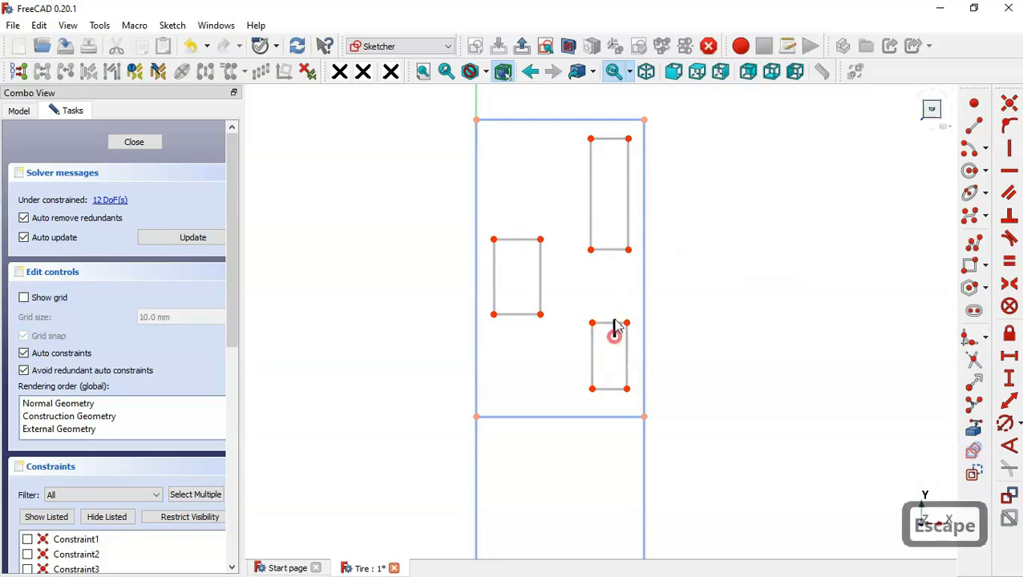
- Make the two right-hand rectangles equally wide with an equality constraint on their facing horizontal edges
left_click(614, 323)
left_click(609, 249)
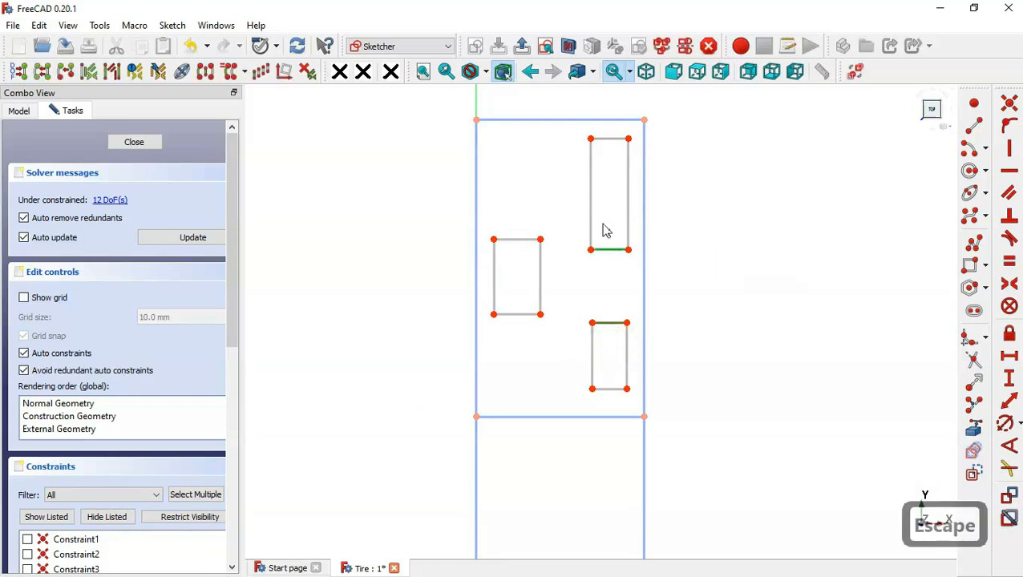
left_click(1012, 261)
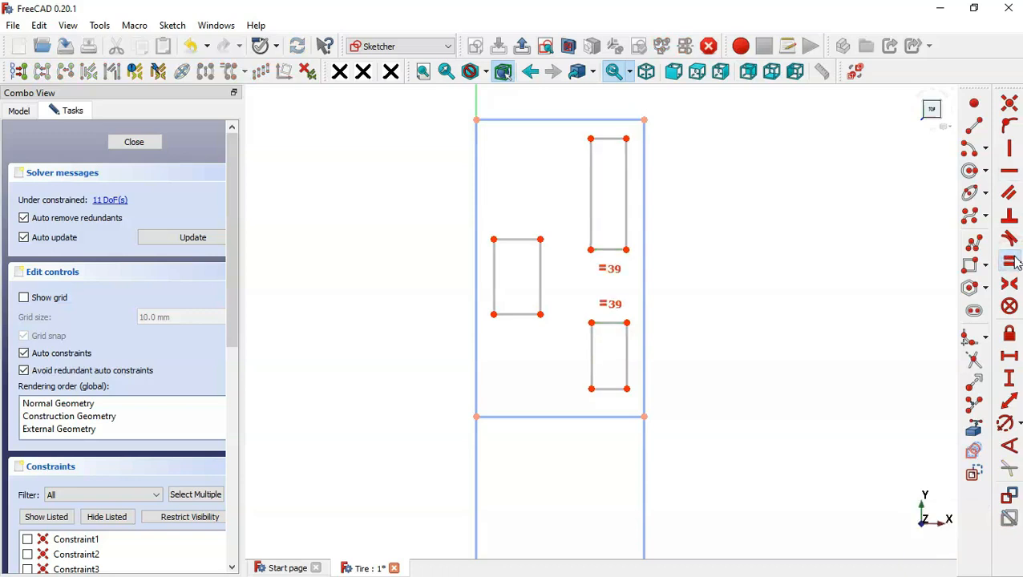
- Align the left rectangle's upper and lower right corners horizontally with the facing corners of the two right-hand rectangles
left_click(540, 239)
left_click(591, 249)
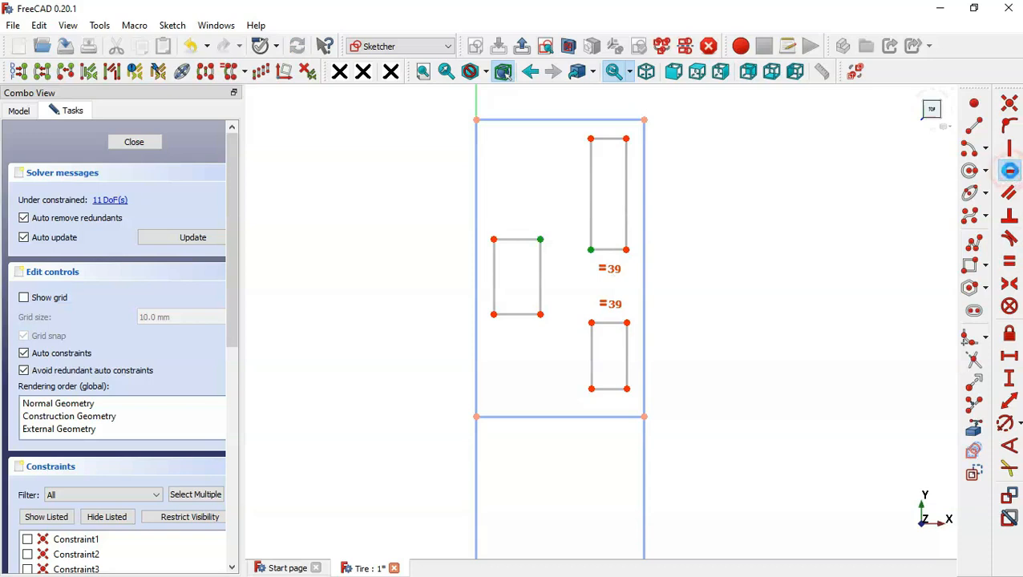
left_click(1010, 173)
left_click_drag(534, 306, 611, 353)
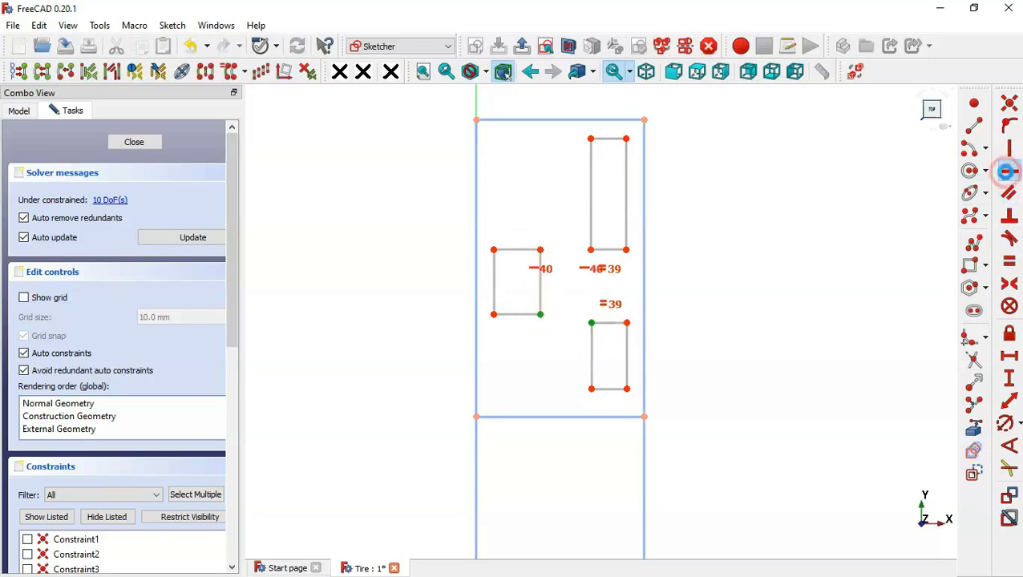
left_click(1008, 171)
- Align the facing left corners of the two right-hand rectangles vertically and hide all listed constraints
left_click_drag(580, 229, 605, 349)
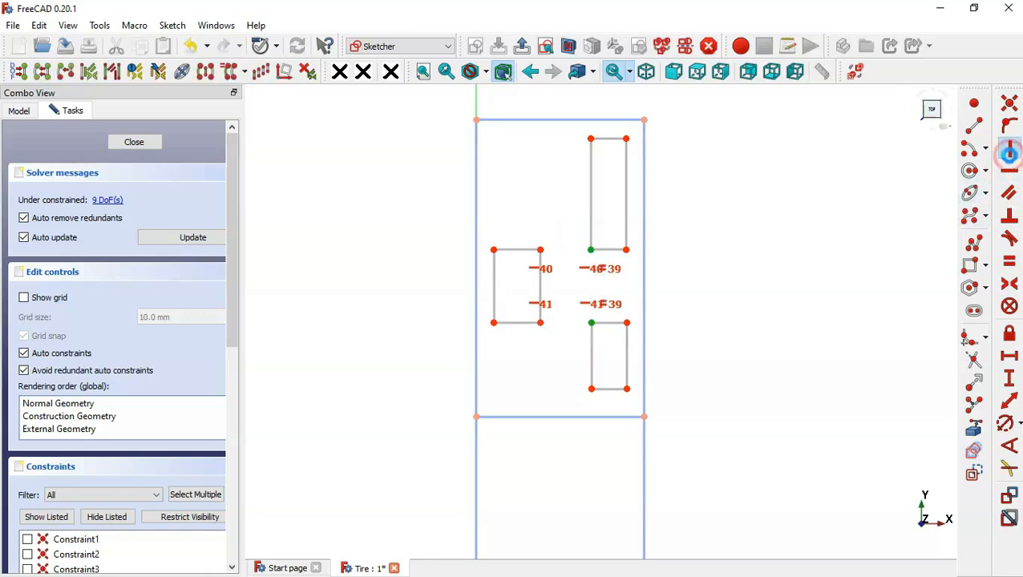
left_click(1009, 149)
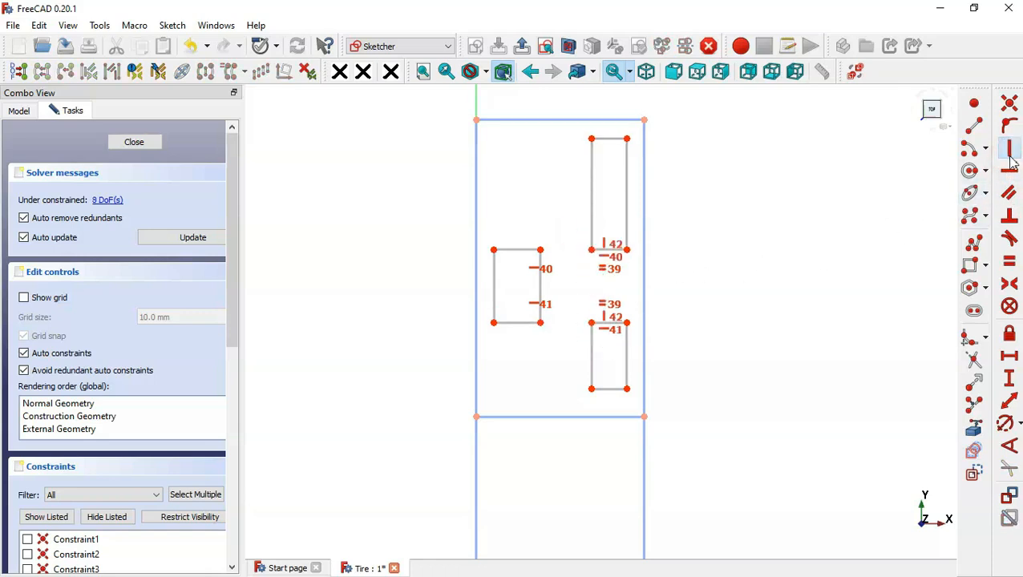
left_click(106, 517)
- Set horizontal distances of 2.5 mm from the frame's right side to the upper-right rectangle and 5 mm from its left side to the left rectangle
scroll(480, 490, "down", 1)
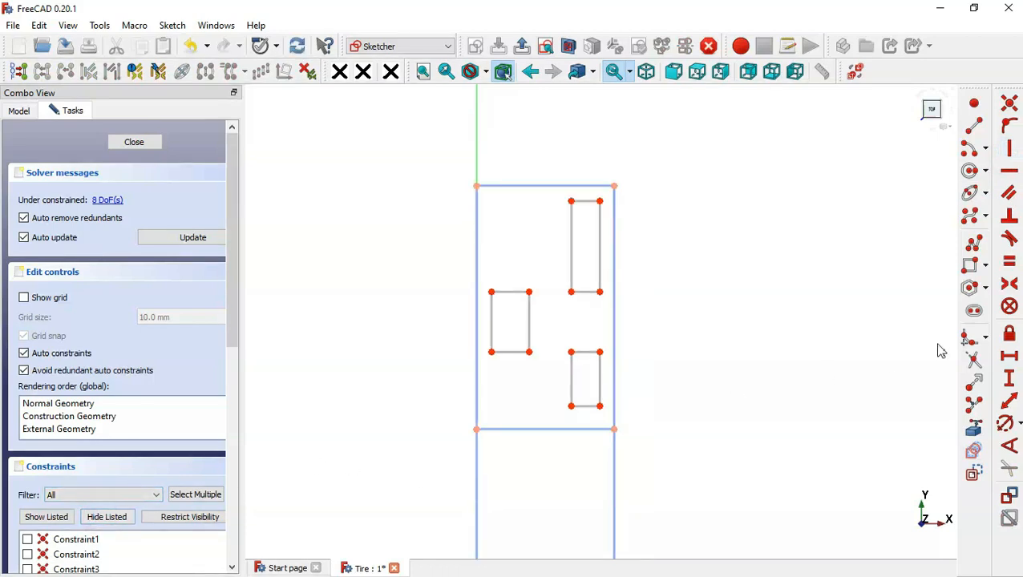
left_click(1012, 359)
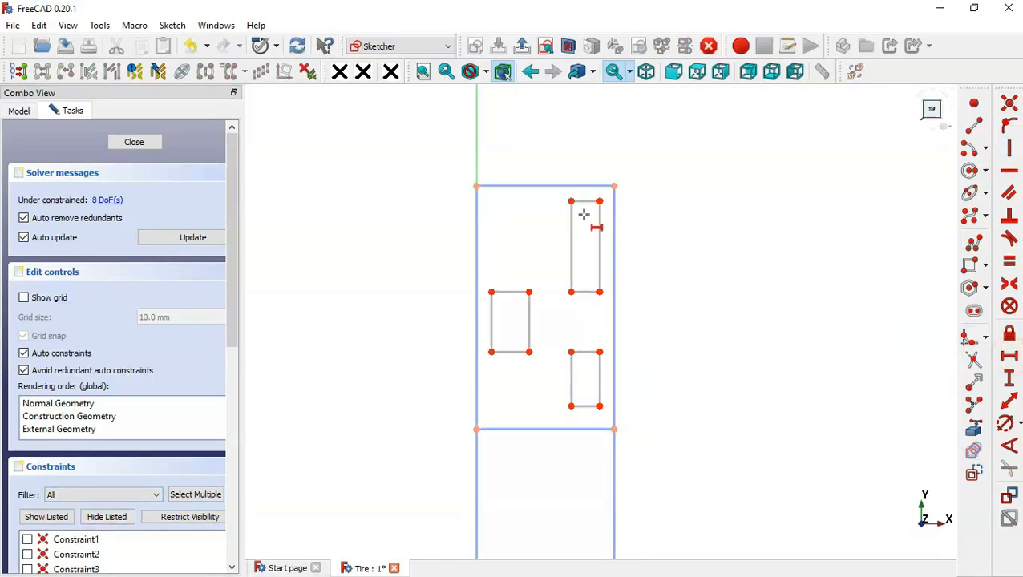
left_click(615, 186)
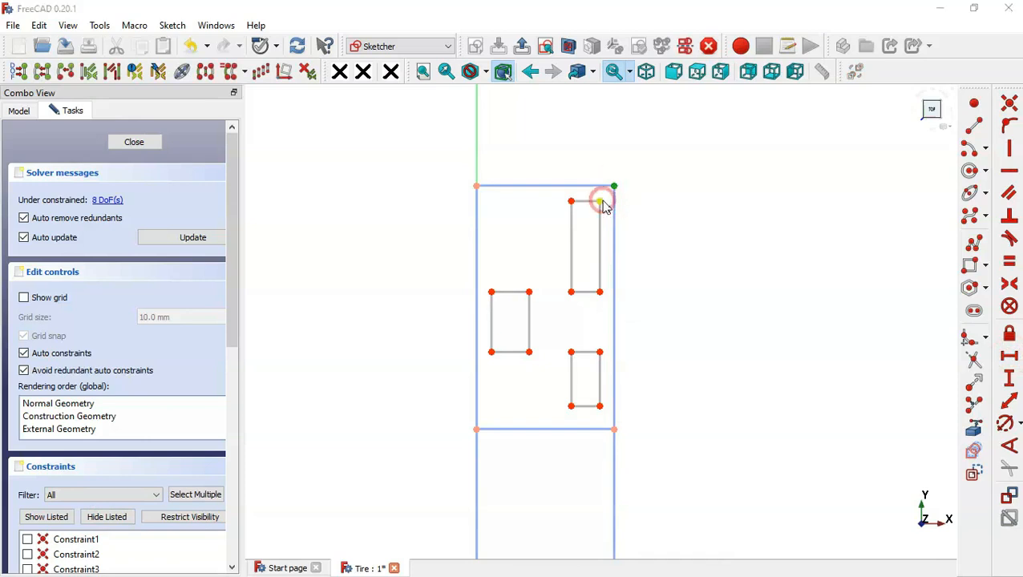
left_click(599, 201)
type("2.5")
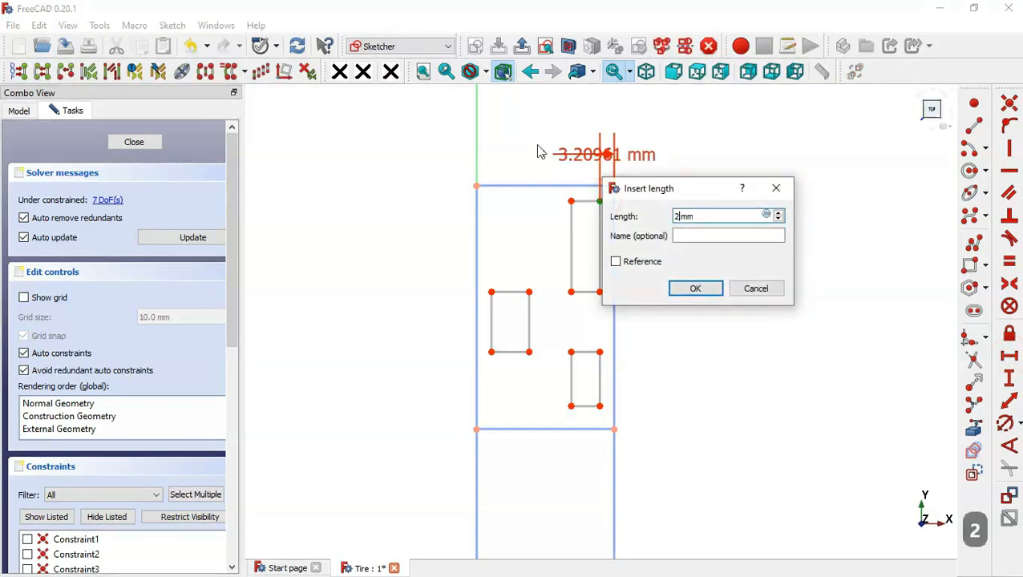
key("Return")
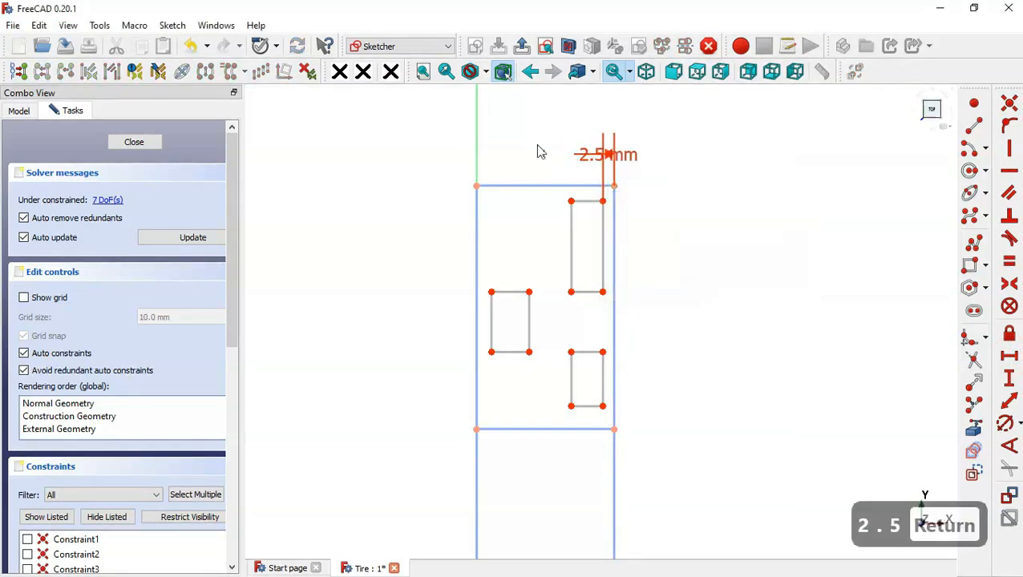
left_click(490, 291)
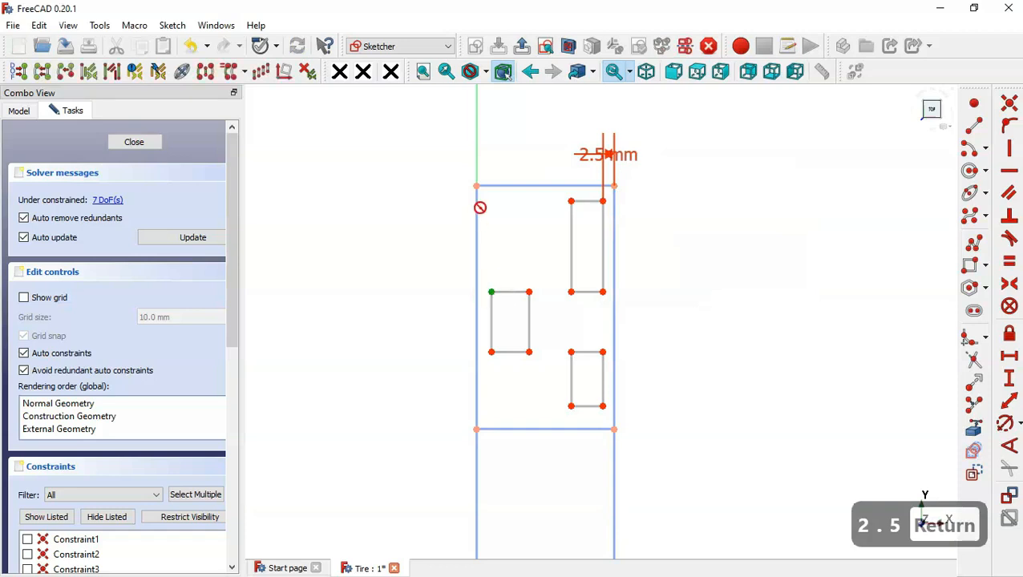
left_click(477, 184)
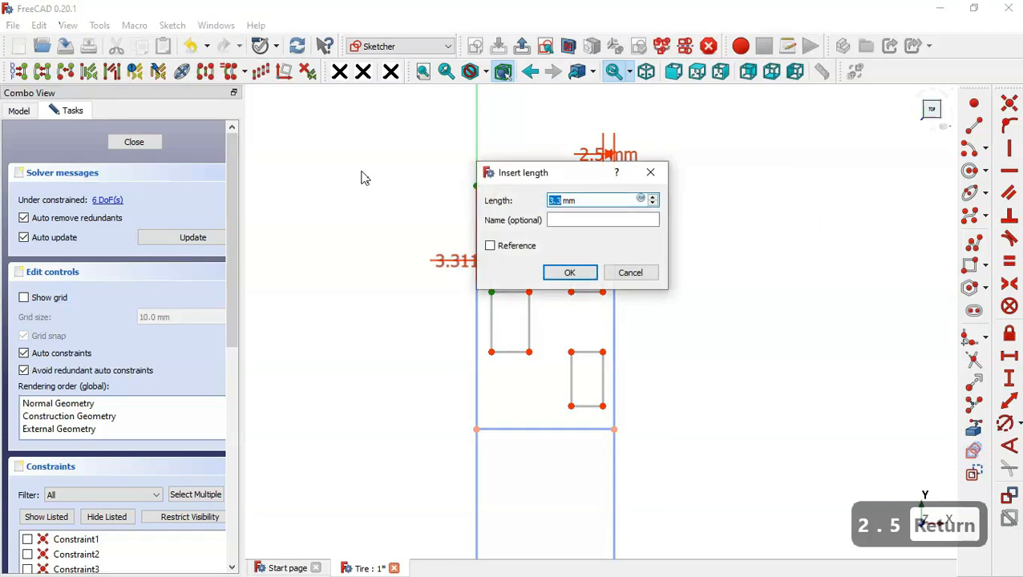
type("5")
key("Return")
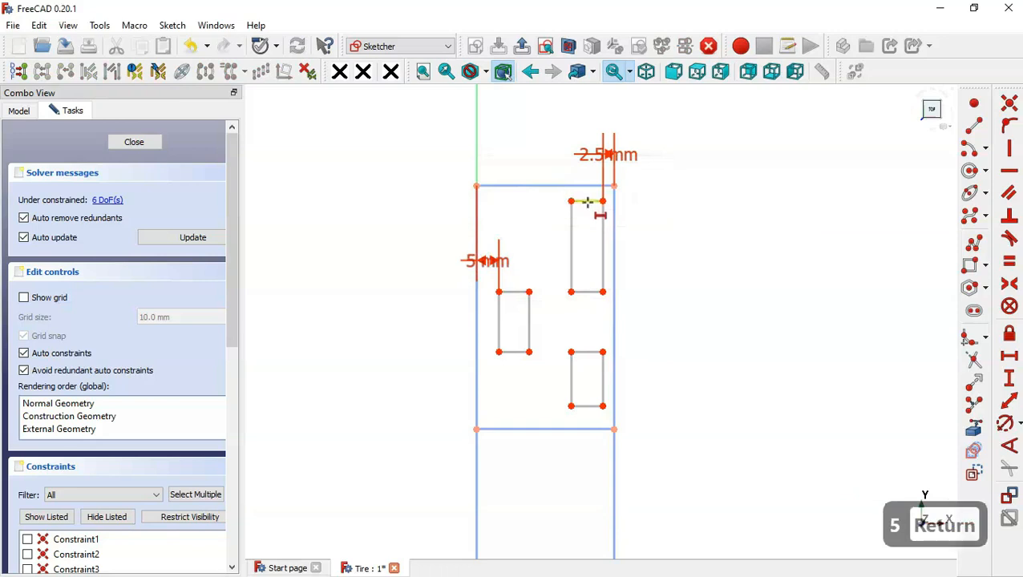
- Set the upper-right rectangle's width to 10 mm and the left rectangle's width to 6 mm
left_click(587, 201)
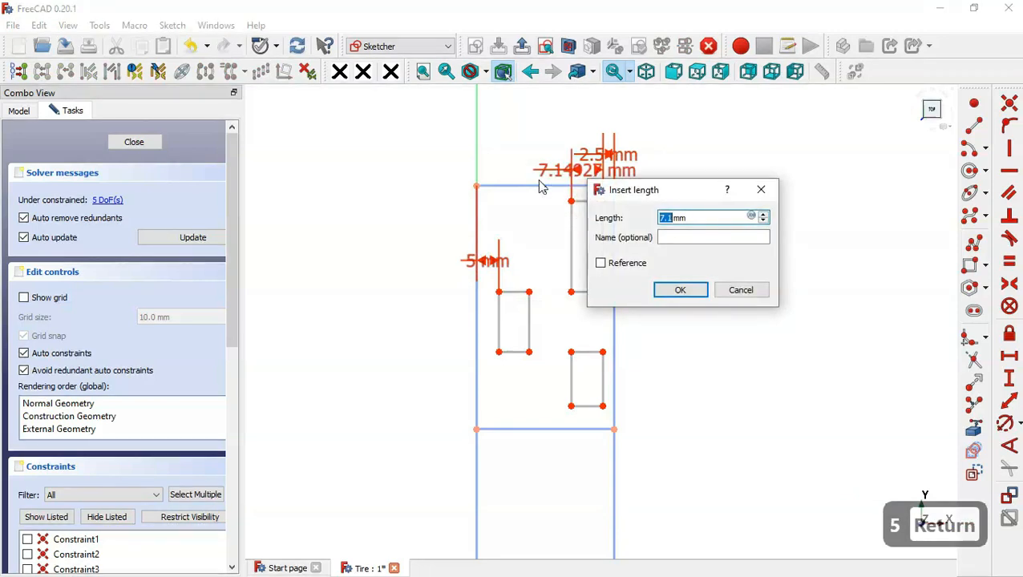
type("10")
key("Return")
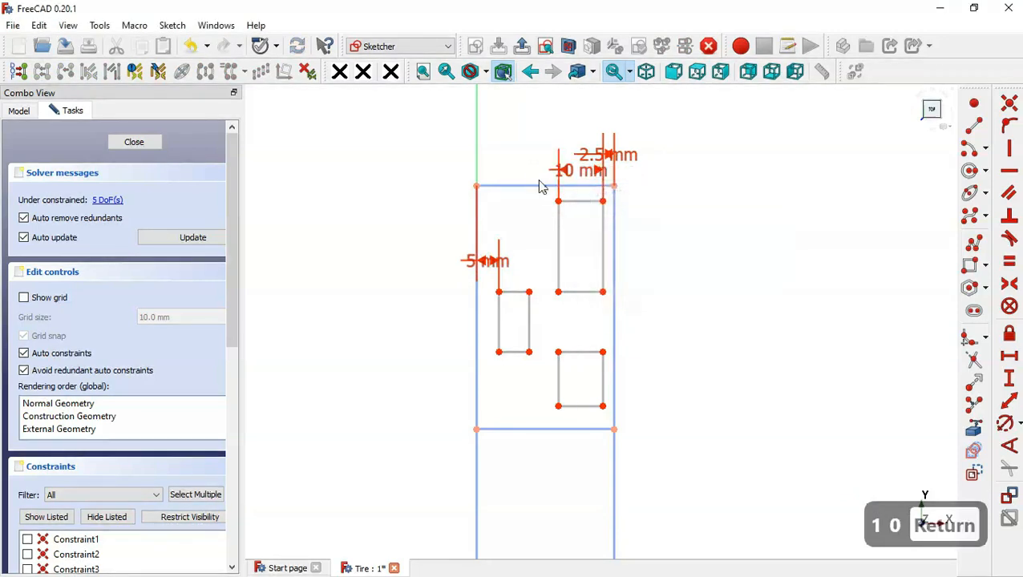
left_click(514, 292)
type("6.8")
key("Return")
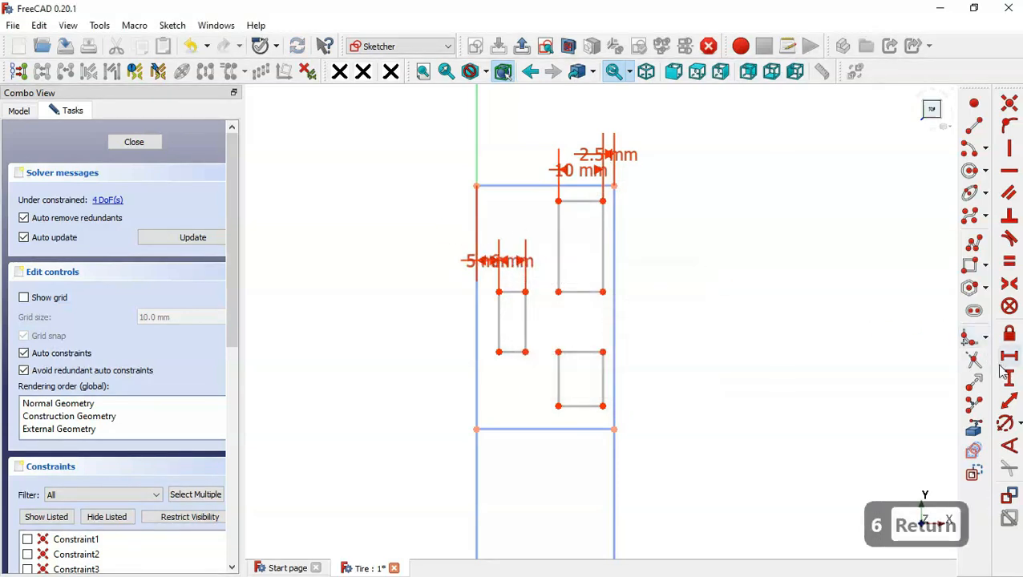
- Place the upper-right rectangle 5 mm below the frame's top edge and set its height to 14 mm
left_click(603, 200)
left_click(614, 185)
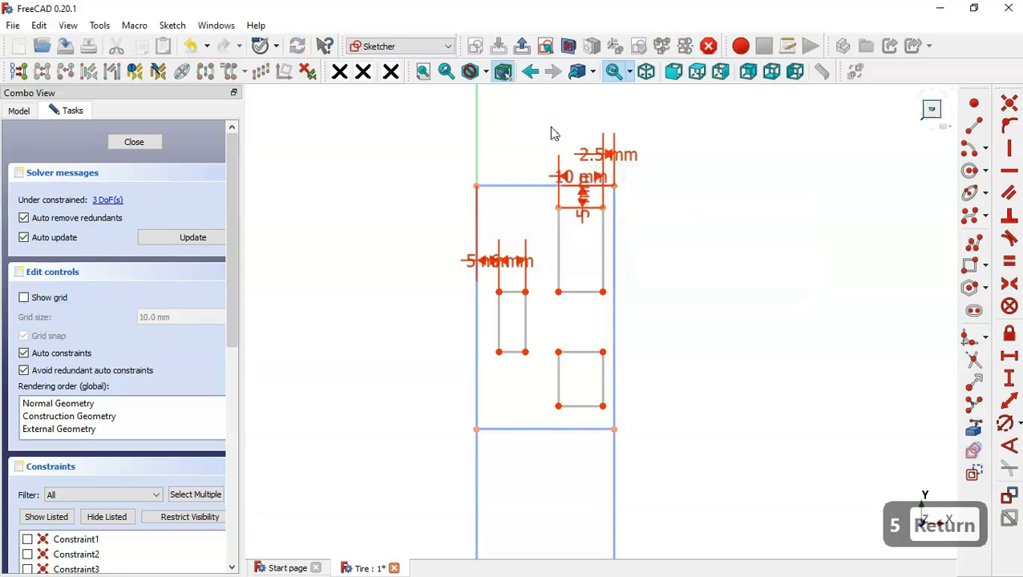
left_click(604, 232)
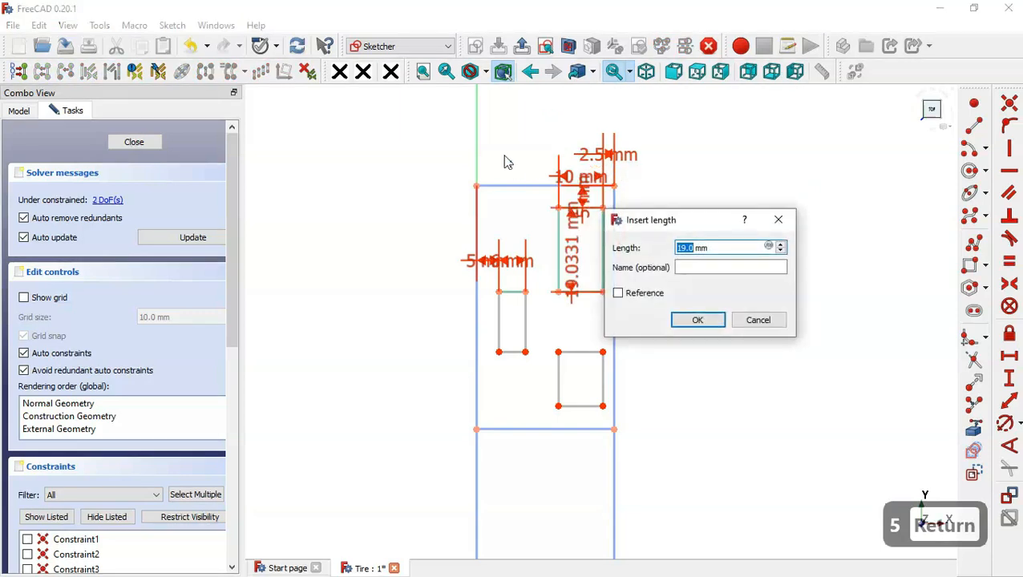
type("14")
key("Return")
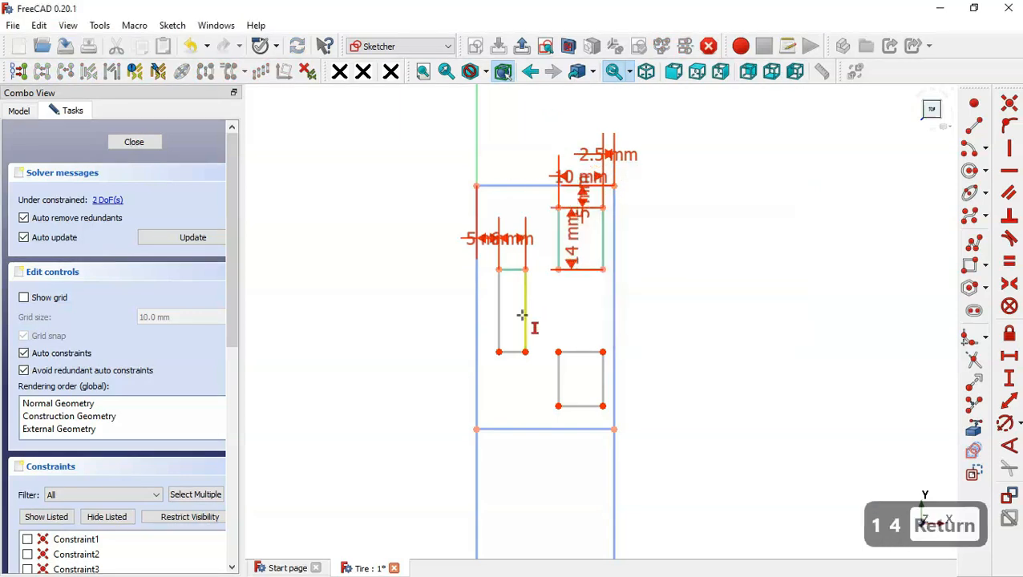
- Set the left rectangle's height to 10 mm and the lower-right rectangle's height to 20 mm
left_click(525, 317)
type("10")
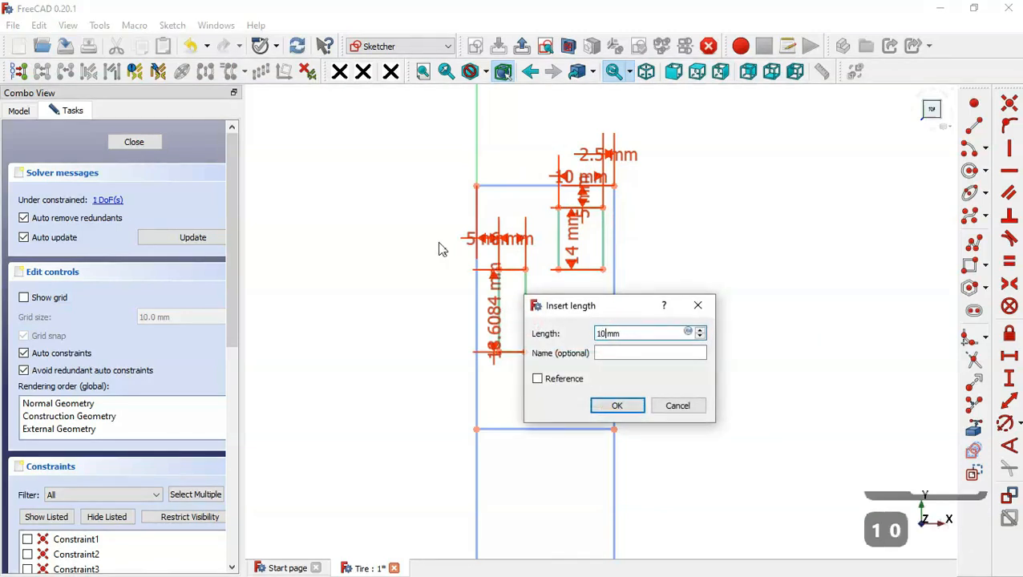
key("Return")
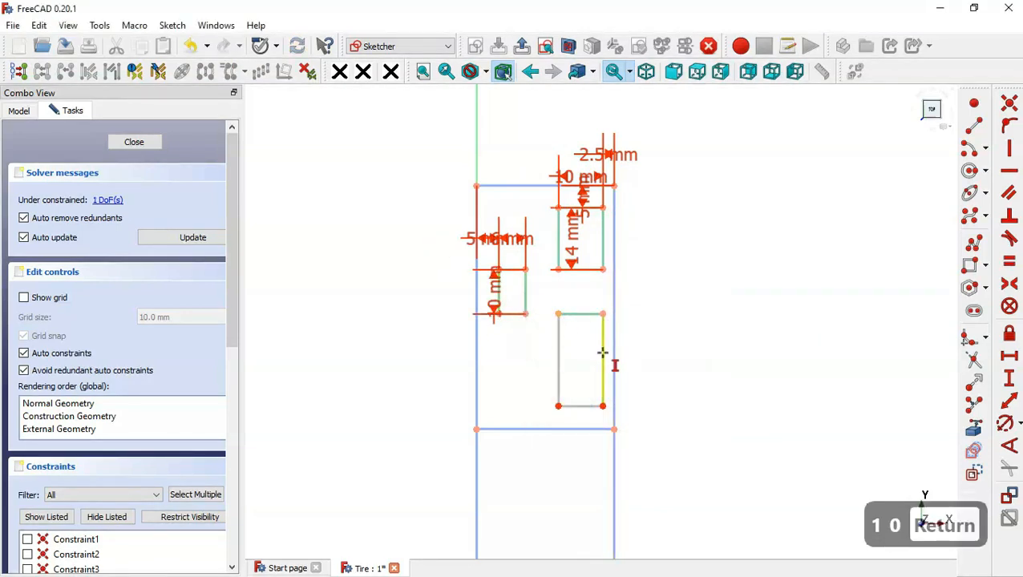
left_click(602, 353)
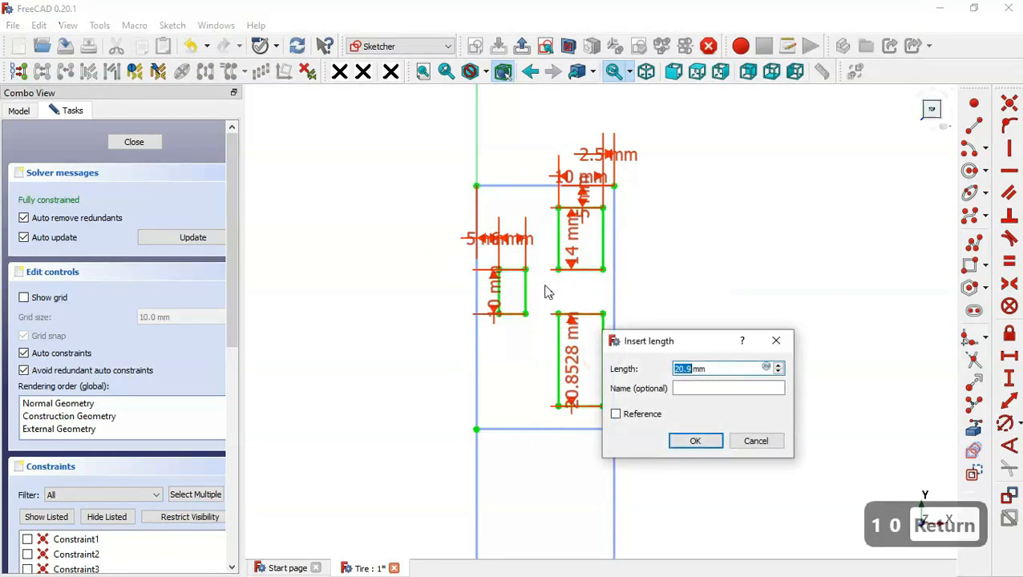
type("20")
key("Return")
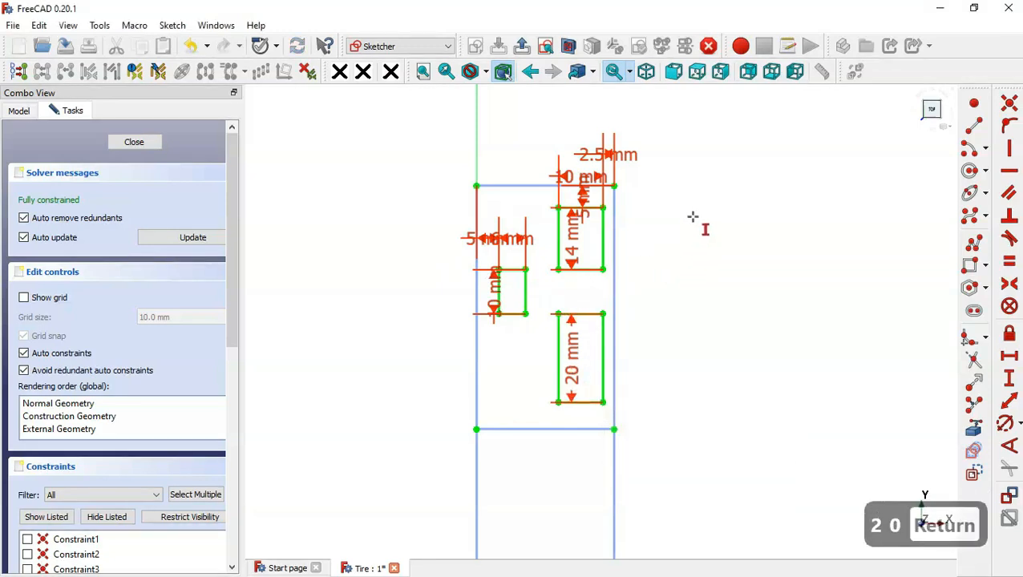
key("Escape")
- Move the upper-right and left rectangles' dimensions clear of the geometry and hide all listed constraints
left_click_drag(629, 164, 717, 145)
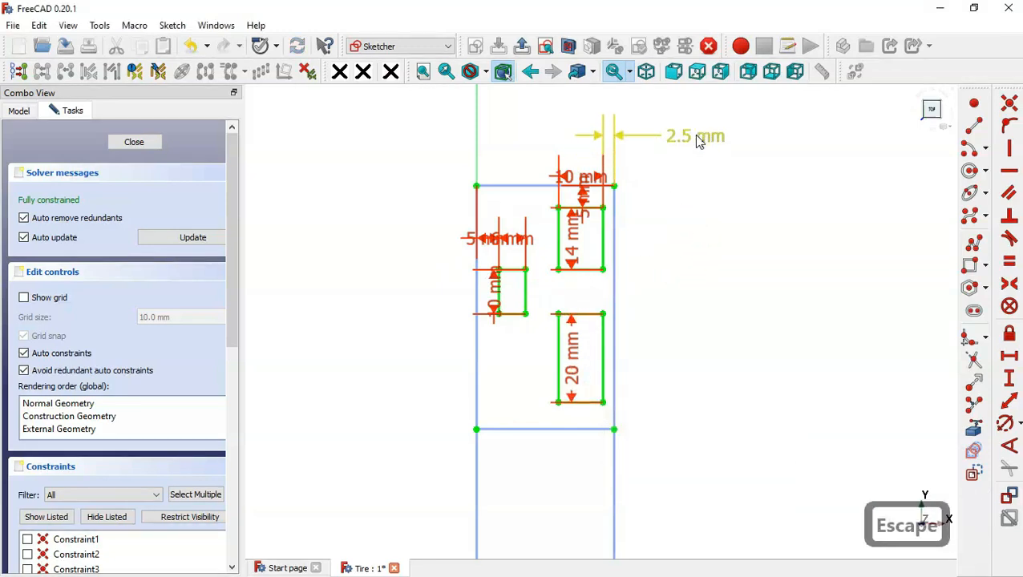
left_click_drag(571, 238, 707, 241)
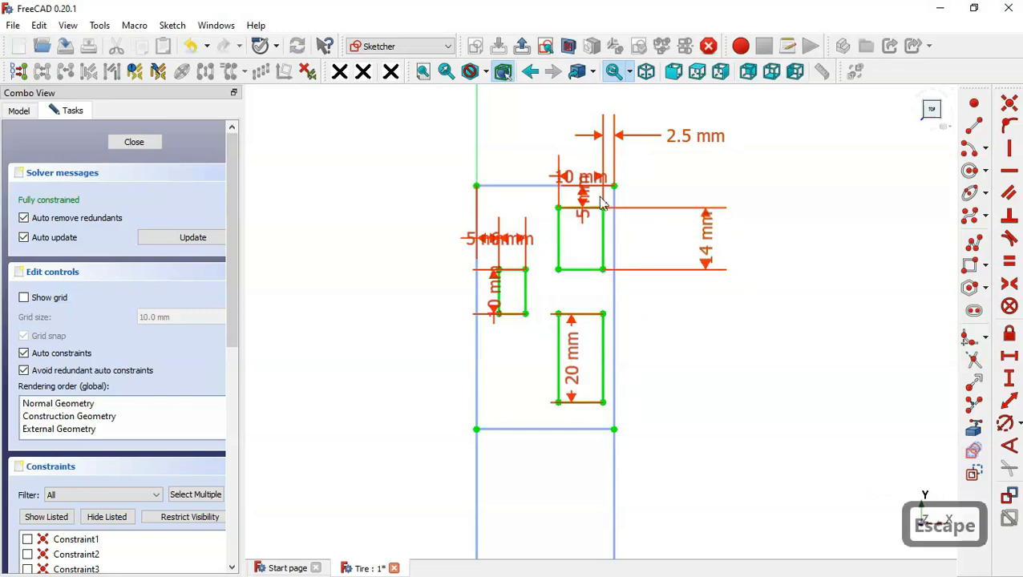
left_click_drag(584, 195, 777, 142)
left_click_drag(584, 182, 520, 157)
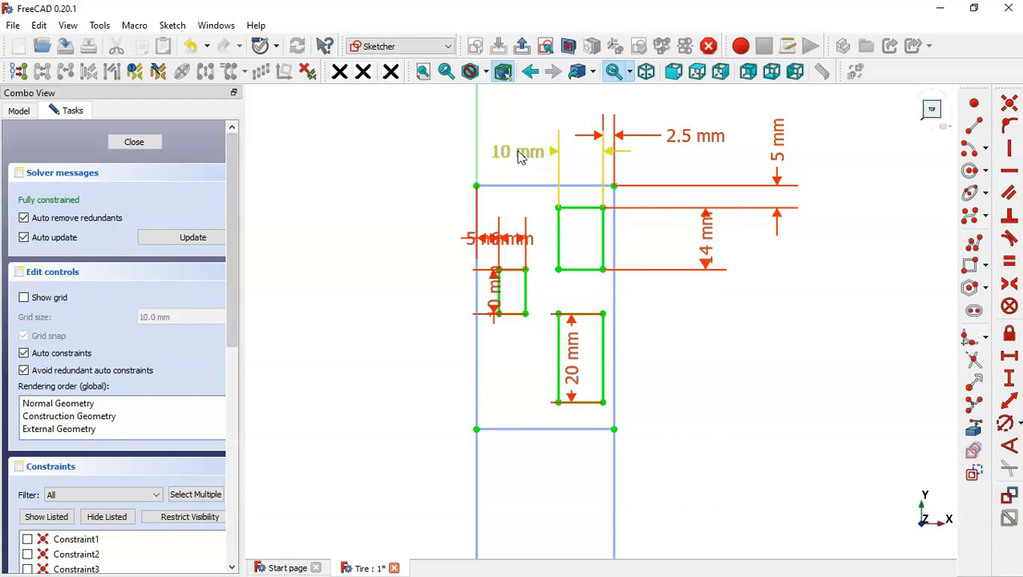
left_click_drag(477, 237, 393, 210)
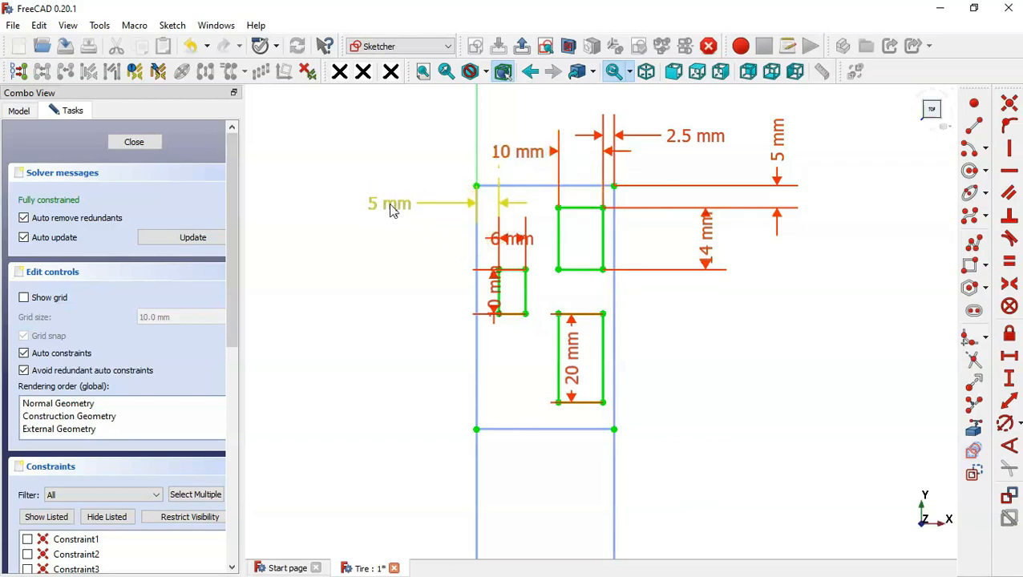
left_click_drag(509, 238, 399, 374)
left_click_drag(495, 297, 346, 233)
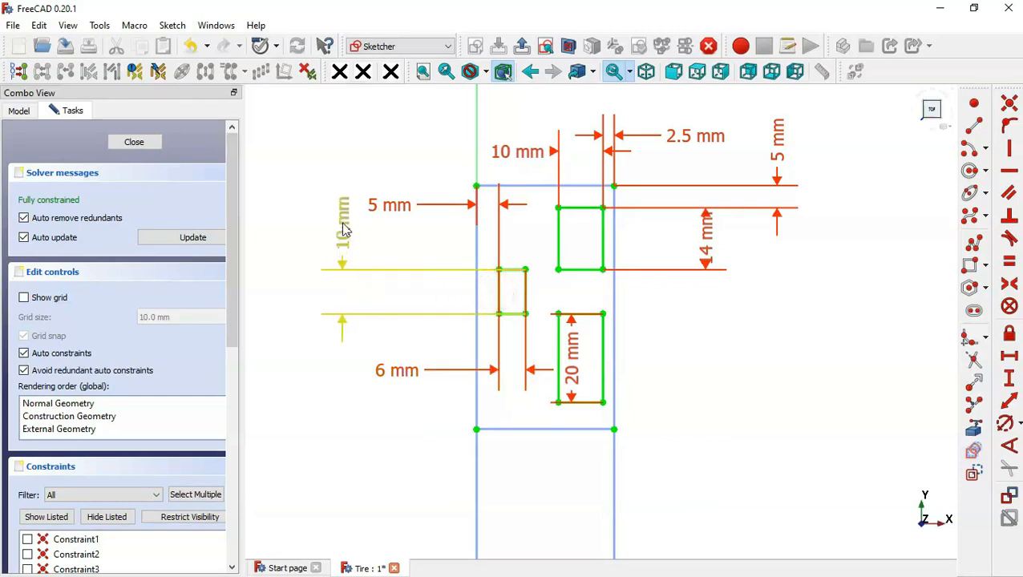
left_click(105, 517)
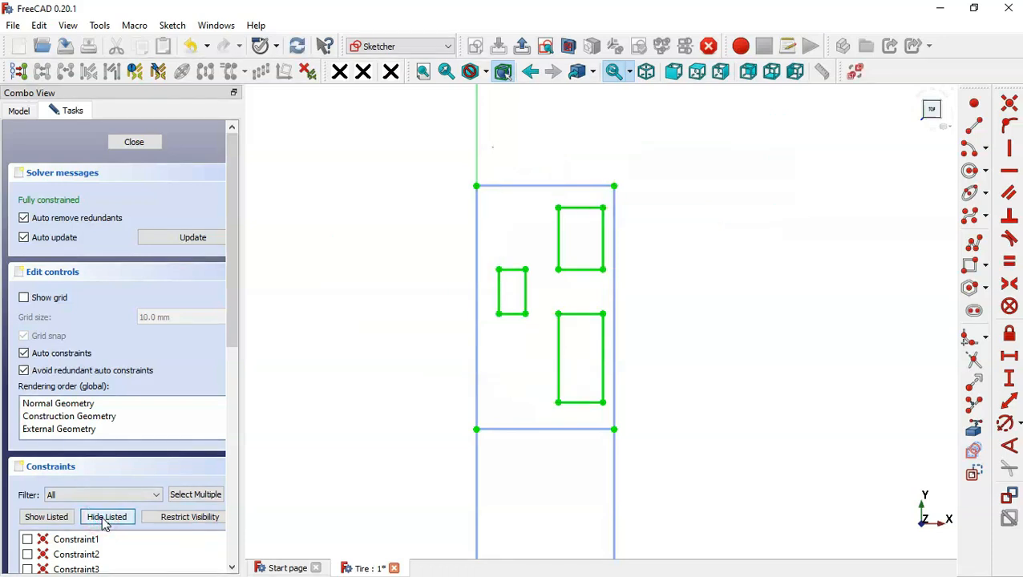
- Mirror the three rectangles across the horizontal line dividing the frame into its lower half with the Symmetry tool
mouse_move(609, 414)
left_mouse_down()
mouse_move(566, 256)
mouse_move(511, 192)
mouse_move(494, 209)
left_mouse_up()
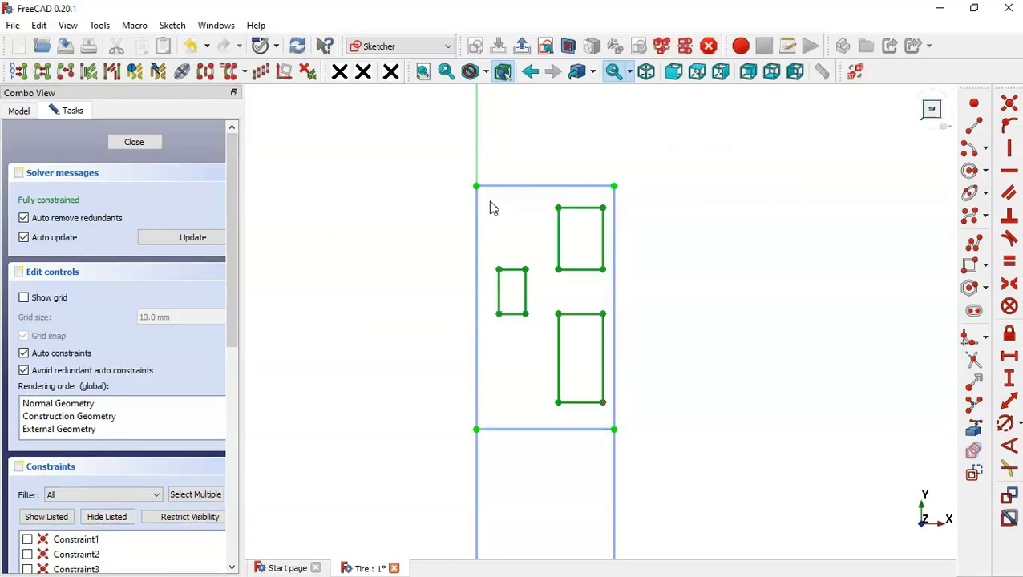
left_click(552, 431)
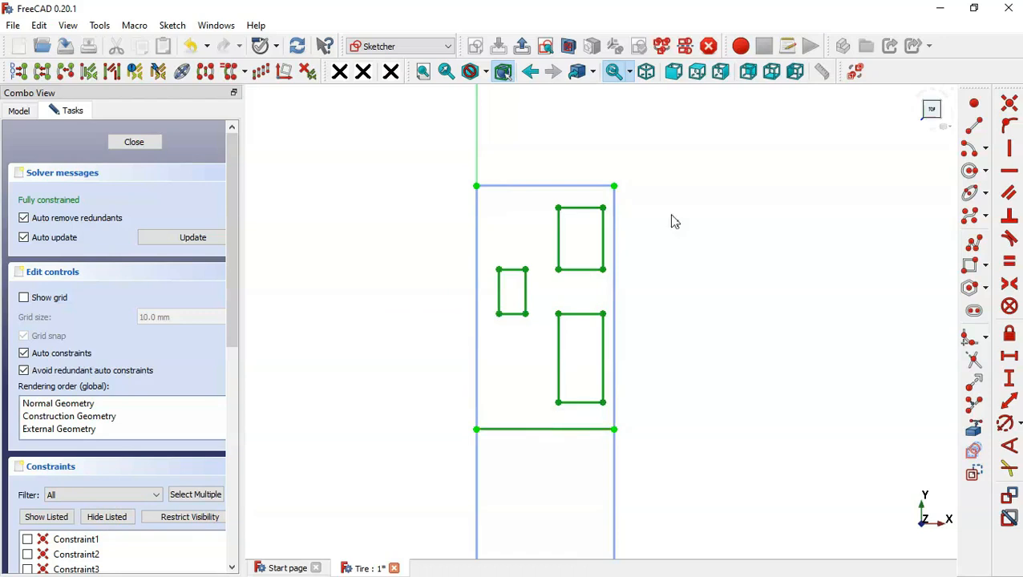
scroll(699, 202, "down", 3)
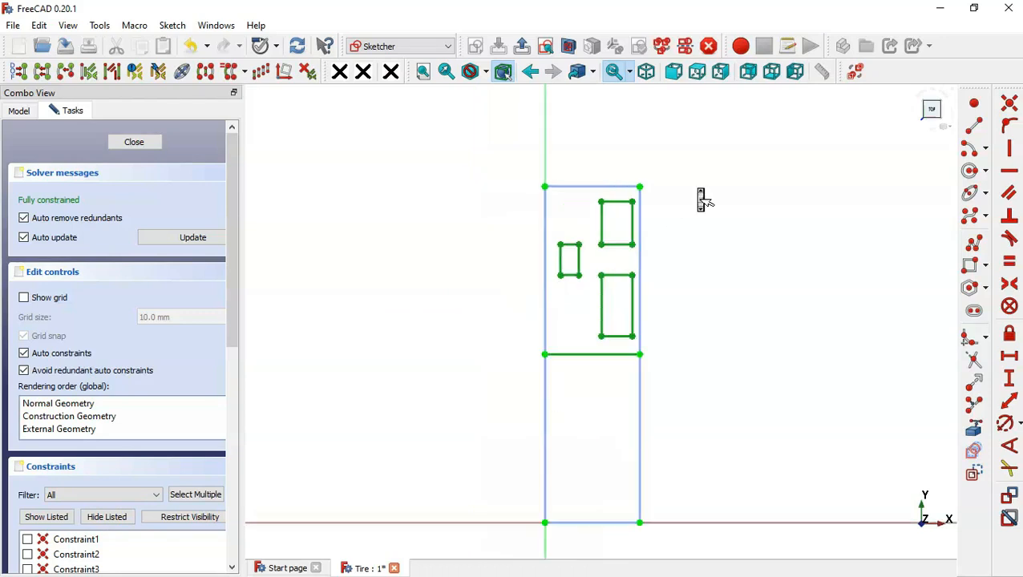
left_click(207, 71)
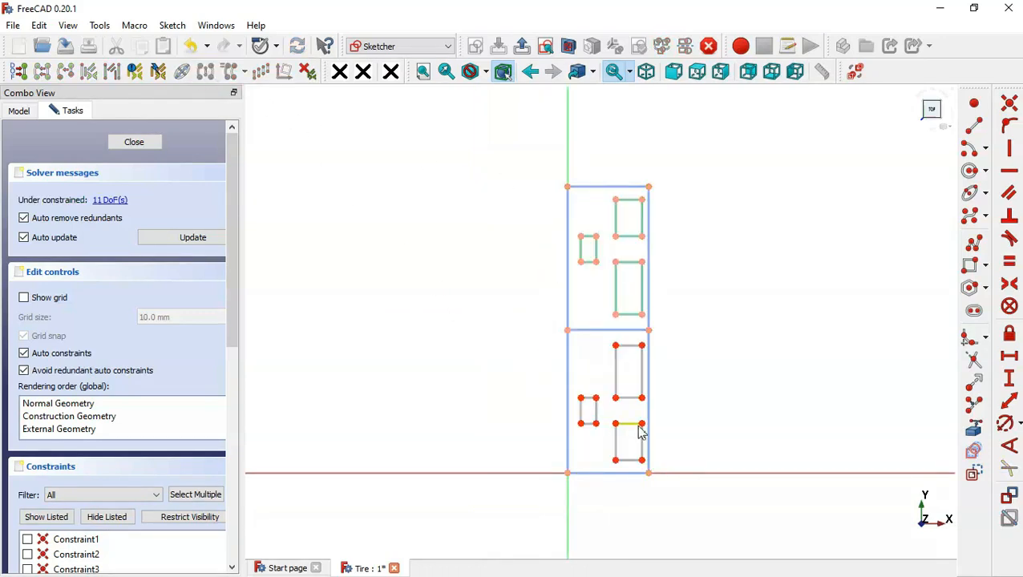
- Constrain the mirrored tall rectangle's width equal to that of the original tall rectangle
scroll(642, 433, "up", 2)
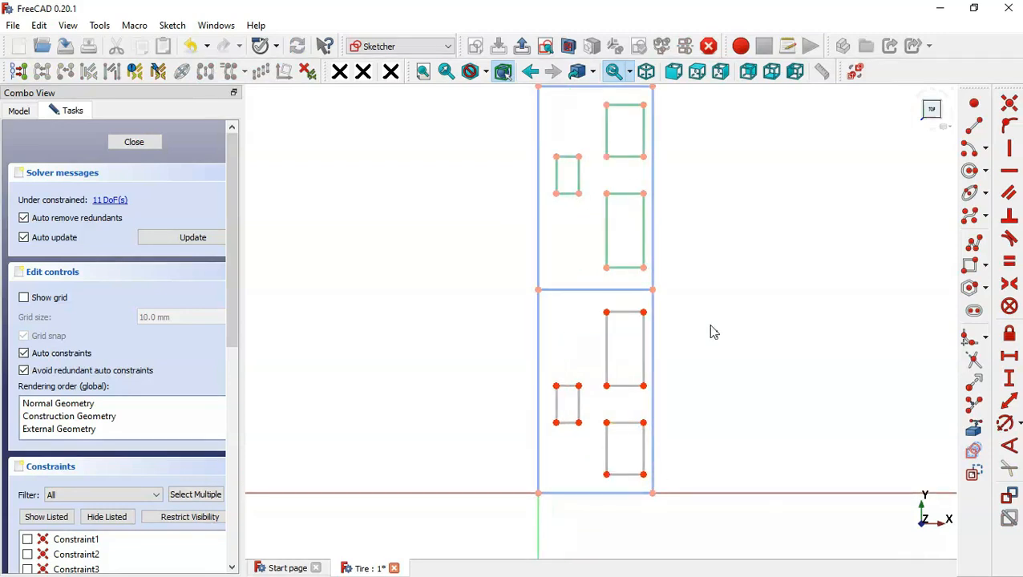
left_click_drag(629, 399, 614, 354)
left_click_drag(636, 275, 614, 241)
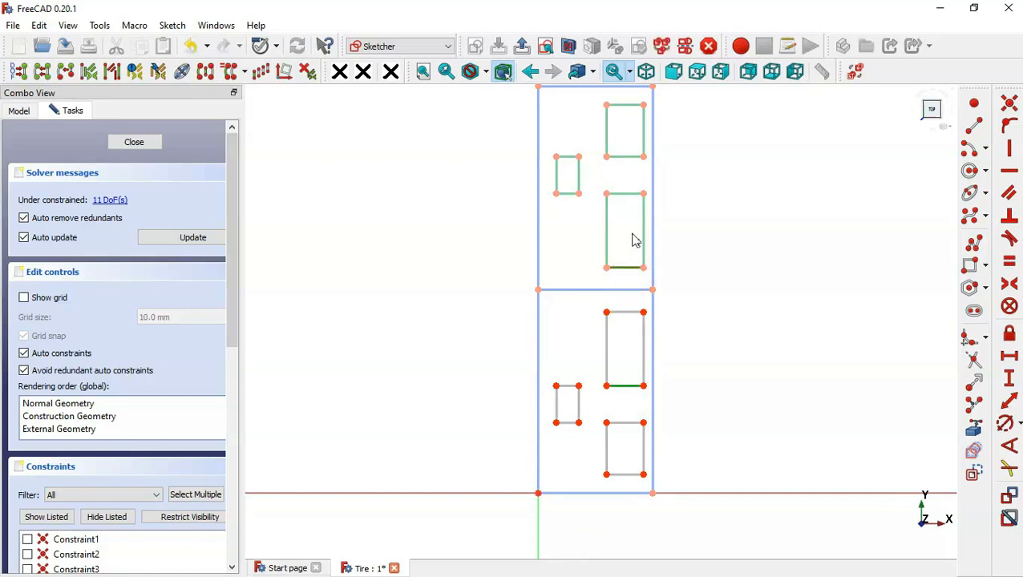
left_click(1009, 266)
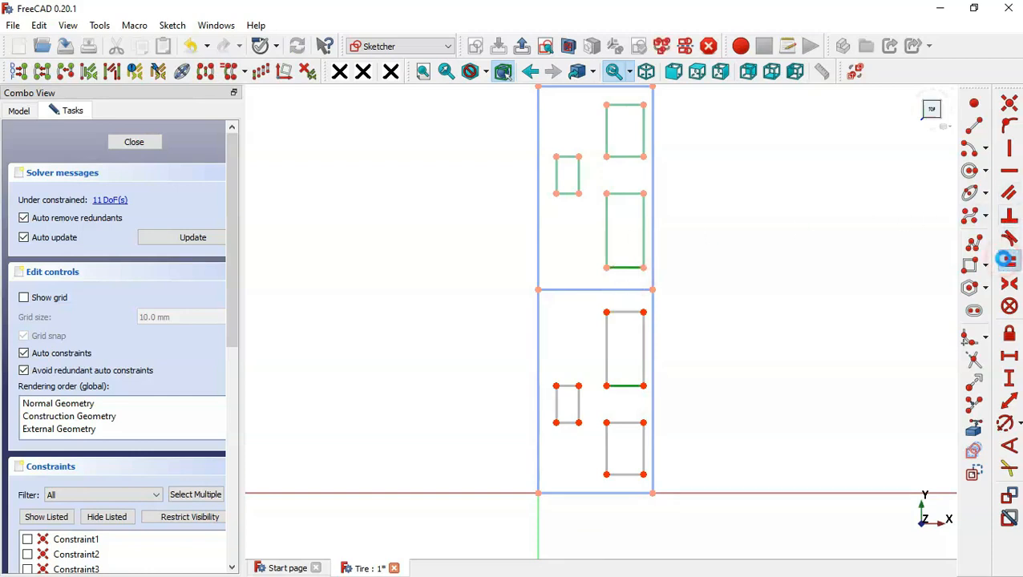
left_click_drag(625, 378, 573, 310)
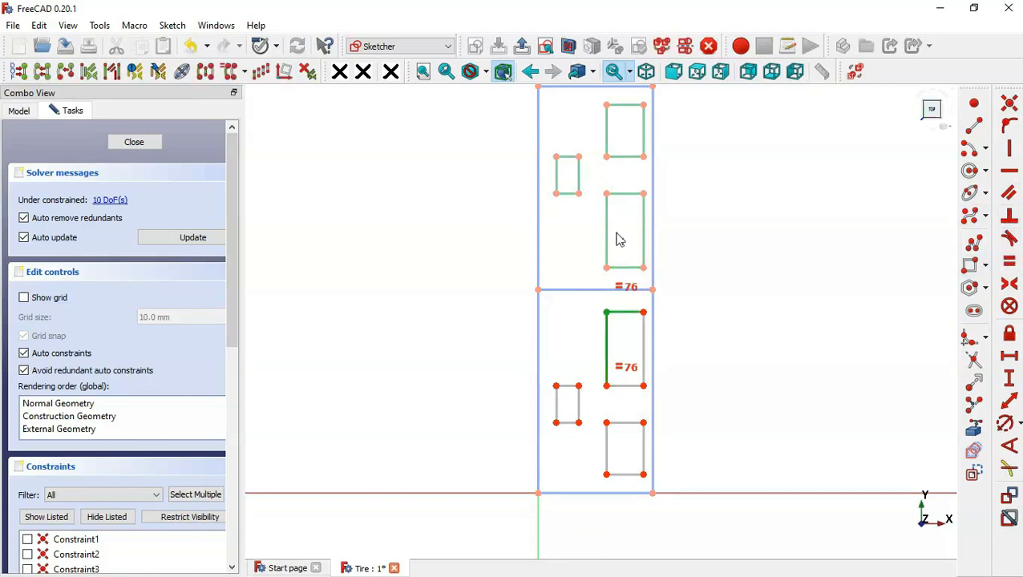
left_click_drag(631, 244, 578, 200)
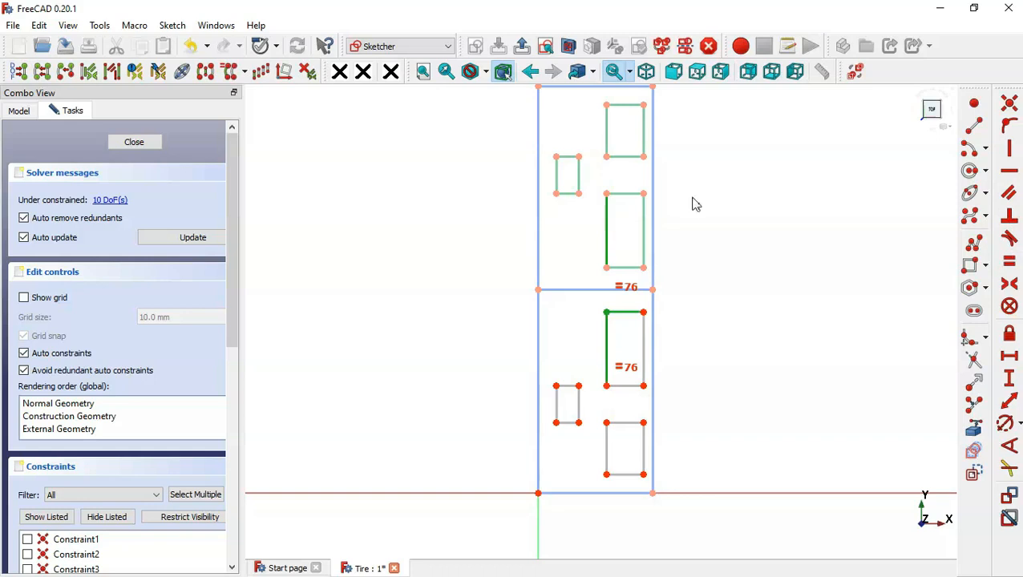
left_click(1012, 263)
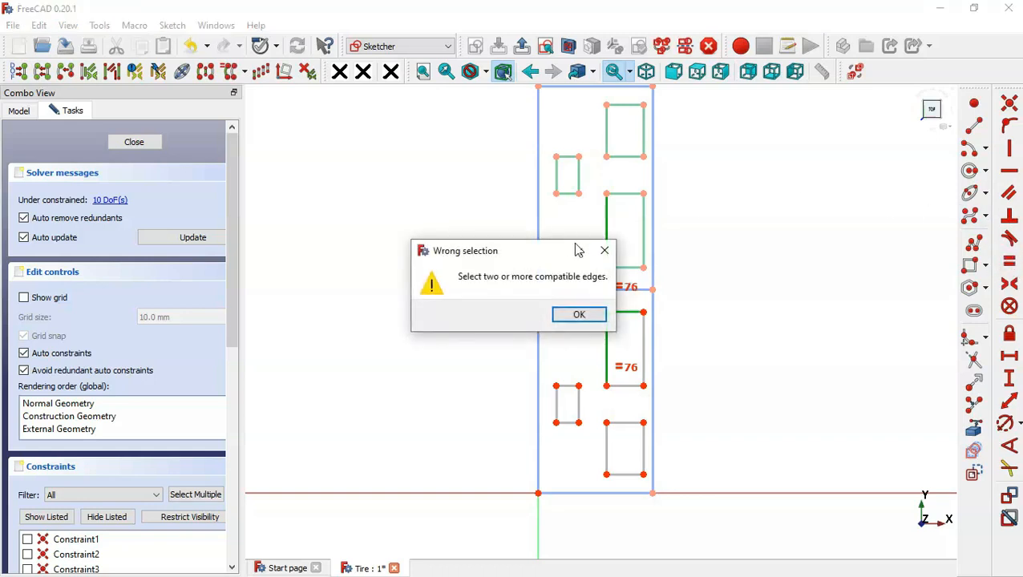
left_click(605, 250)
left_click(726, 290)
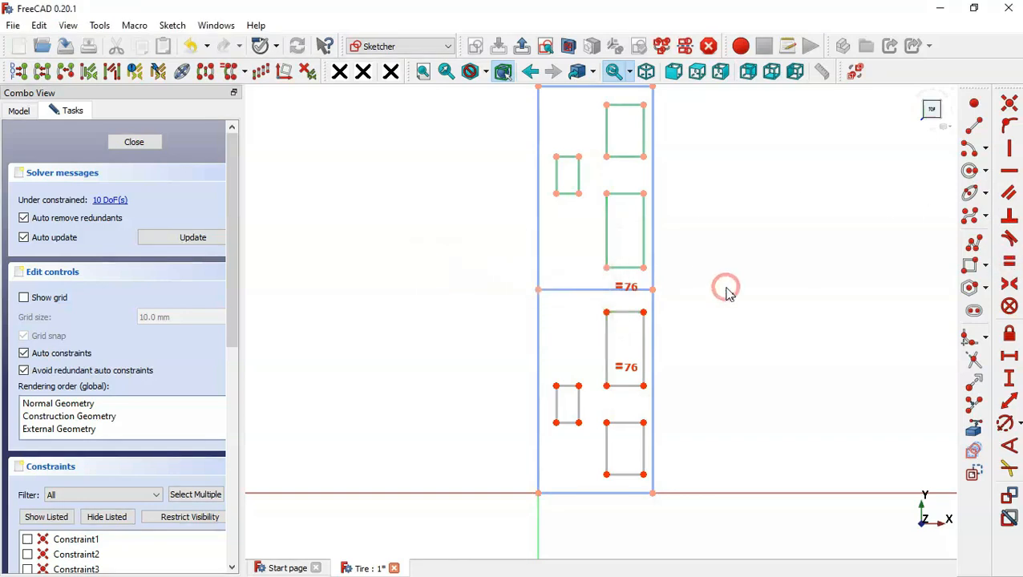
- Constrain the mirrored tall rectangle's height equal to that of the original tall rectangle
left_click_drag(619, 340, 574, 321)
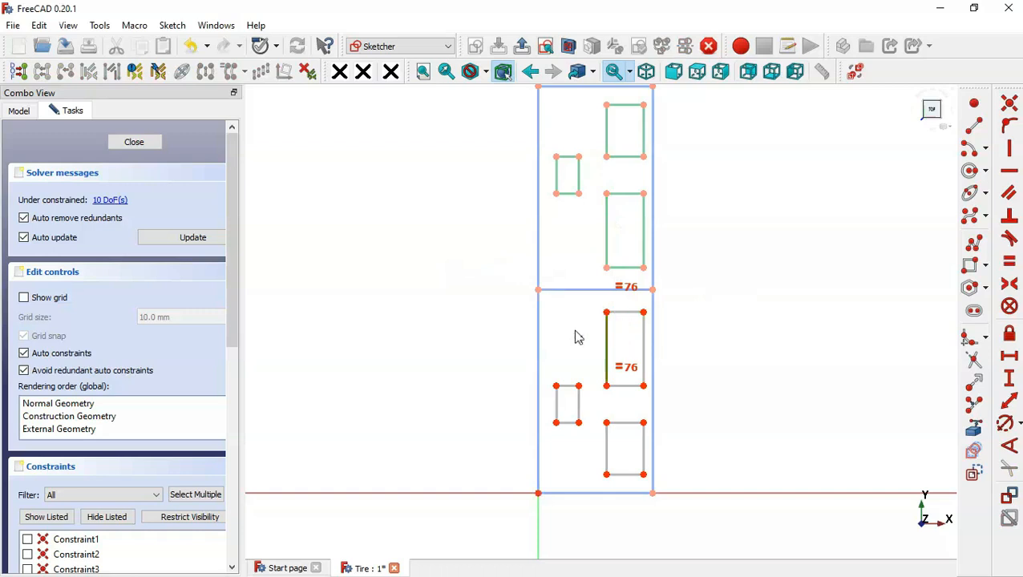
left_click_drag(633, 229, 577, 218)
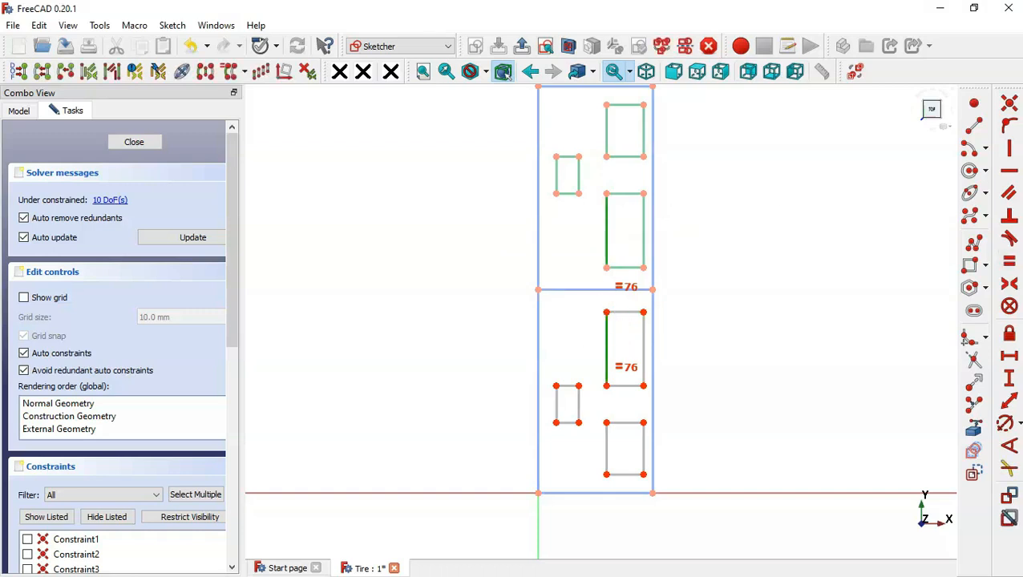
left_click(1008, 261)
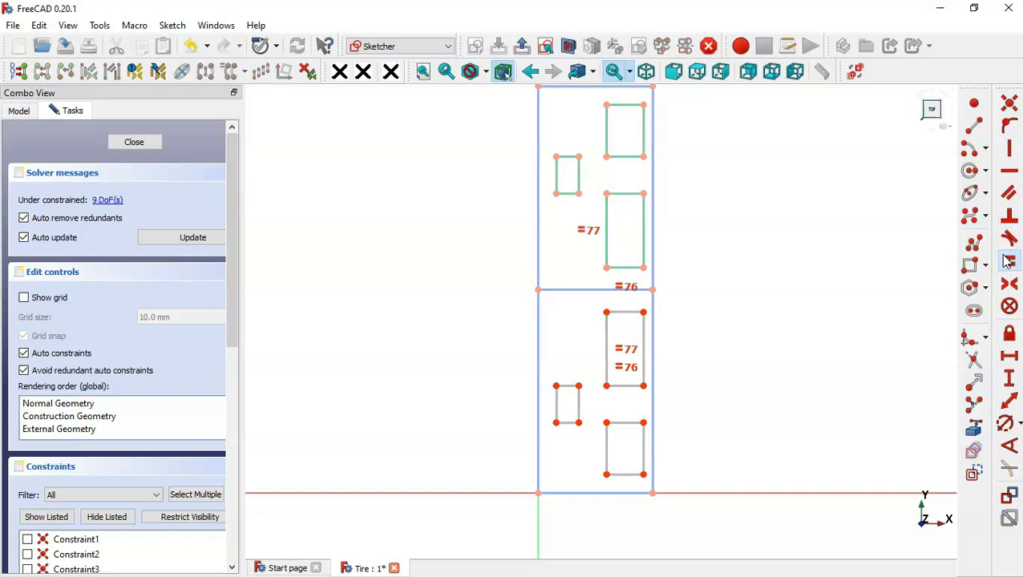
left_click(762, 309)
- Constrain the mirrored small rectangle's height and width equal to those of the original small rectangle
left_click(578, 403)
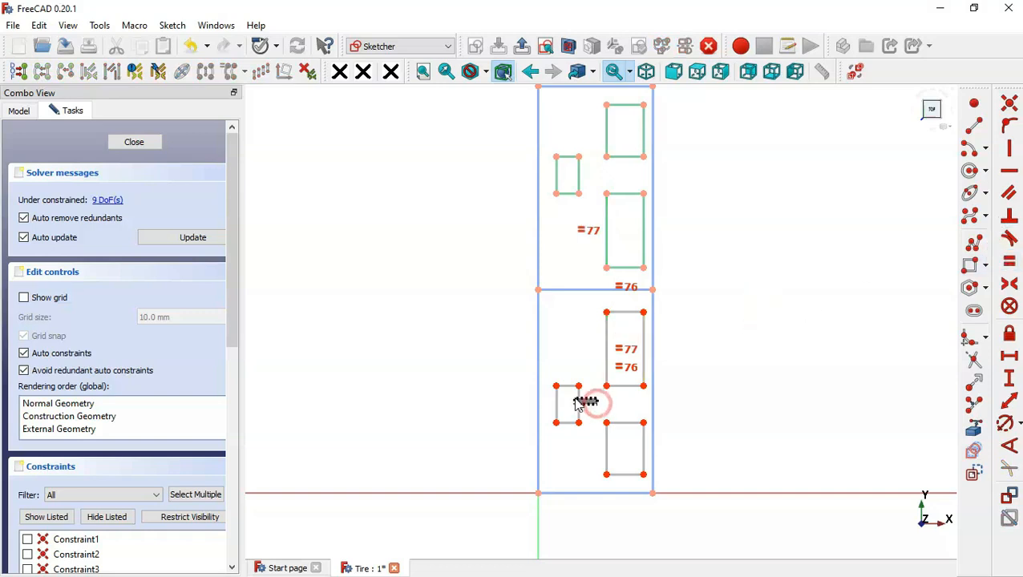
left_click(579, 176)
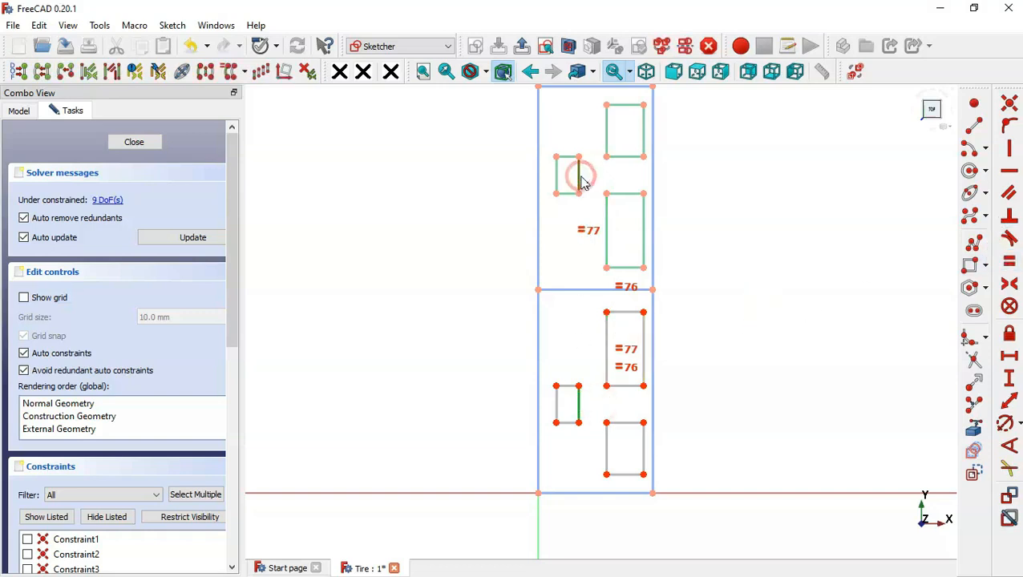
left_click(1009, 262)
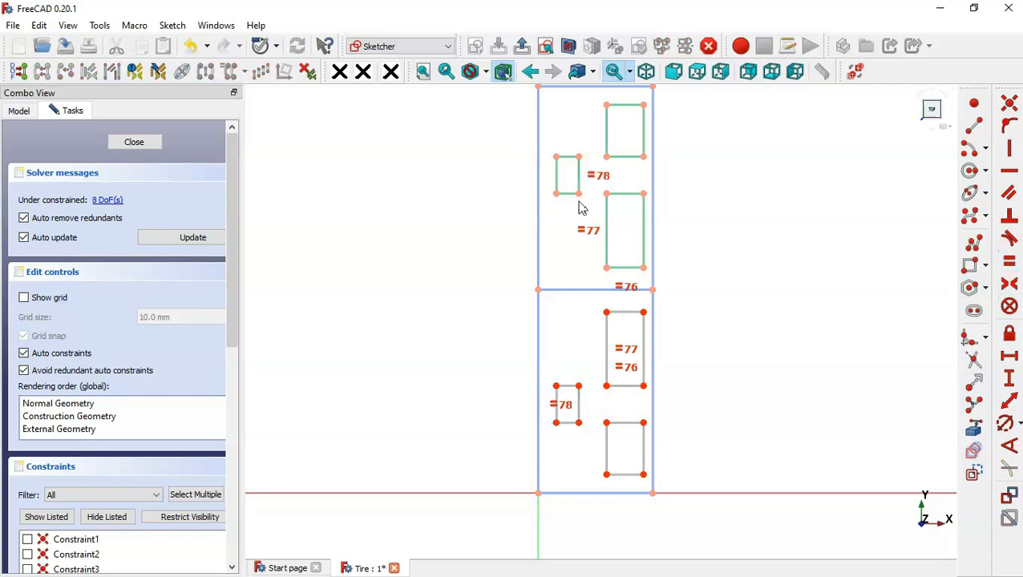
left_click(566, 157)
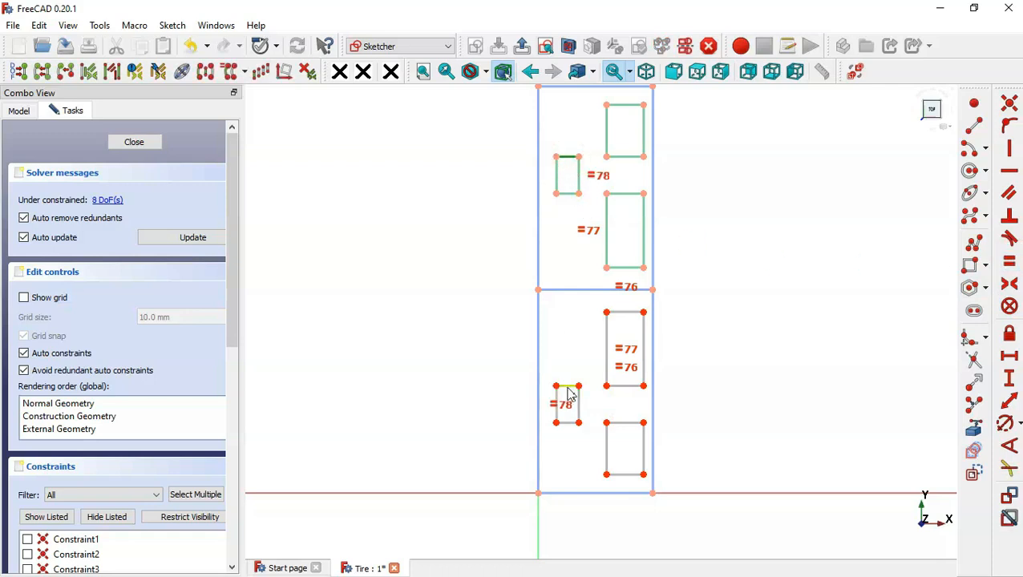
left_click(568, 386)
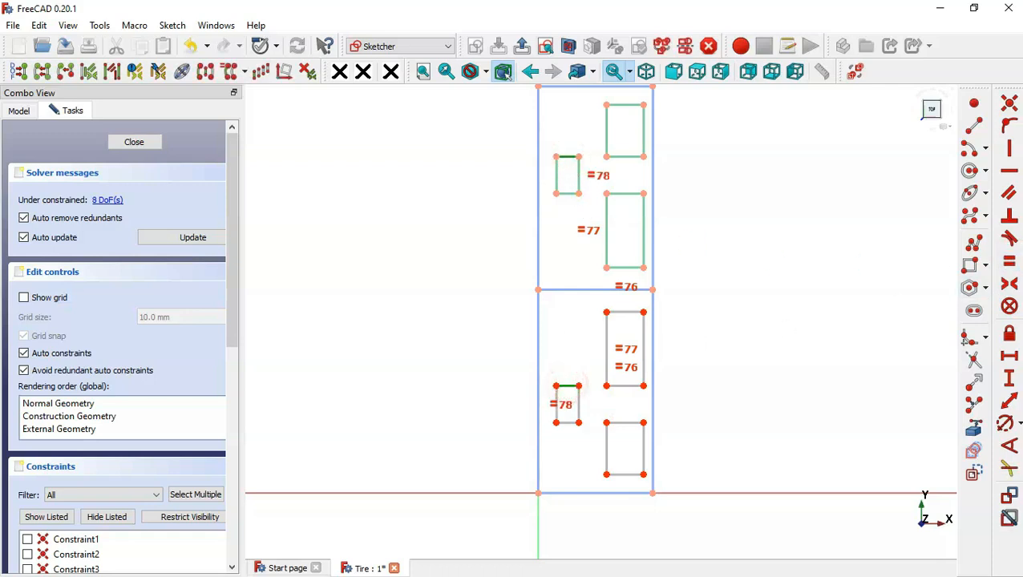
left_click(1010, 263)
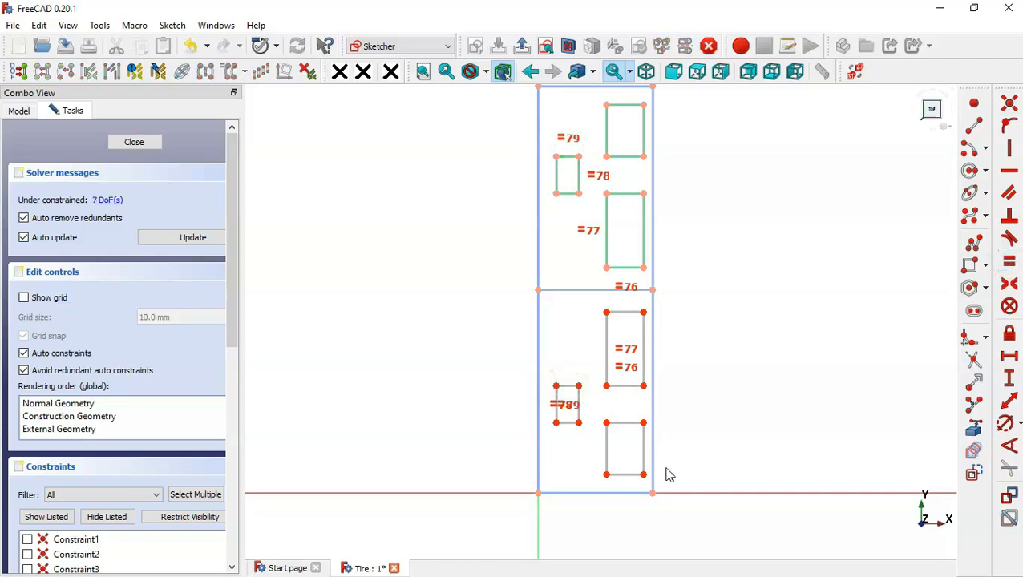
- Constrain the lowest right-hand rectangle's height equal to that of the topmost one and hide all listed constraints
left_click(607, 449)
left_click(607, 128)
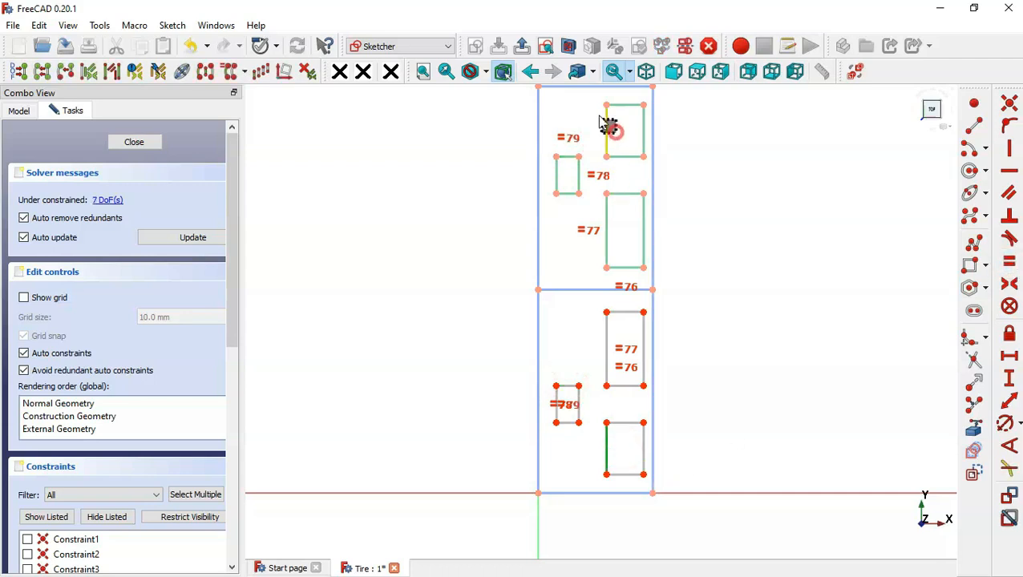
left_click(1011, 267)
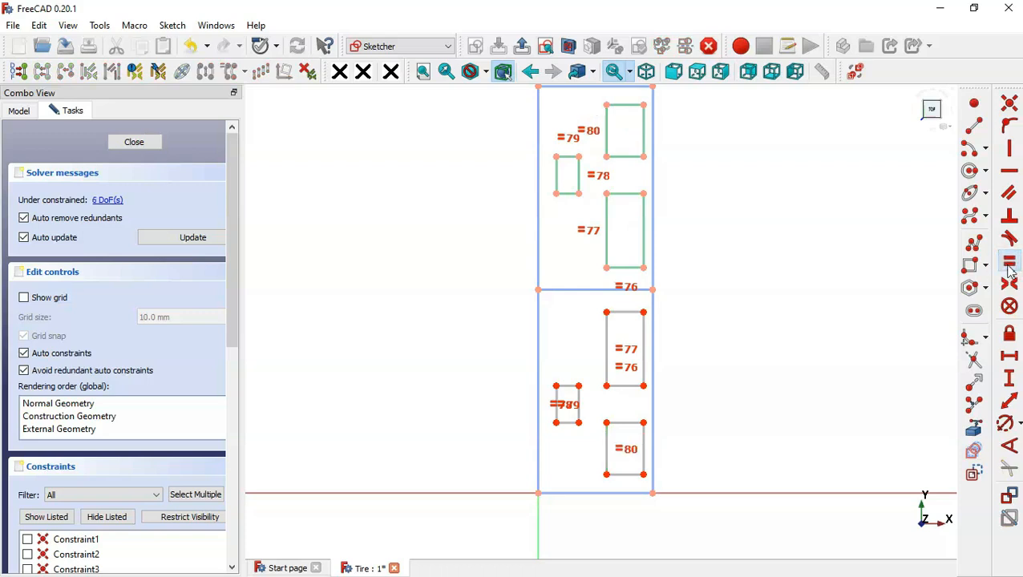
left_click(731, 346)
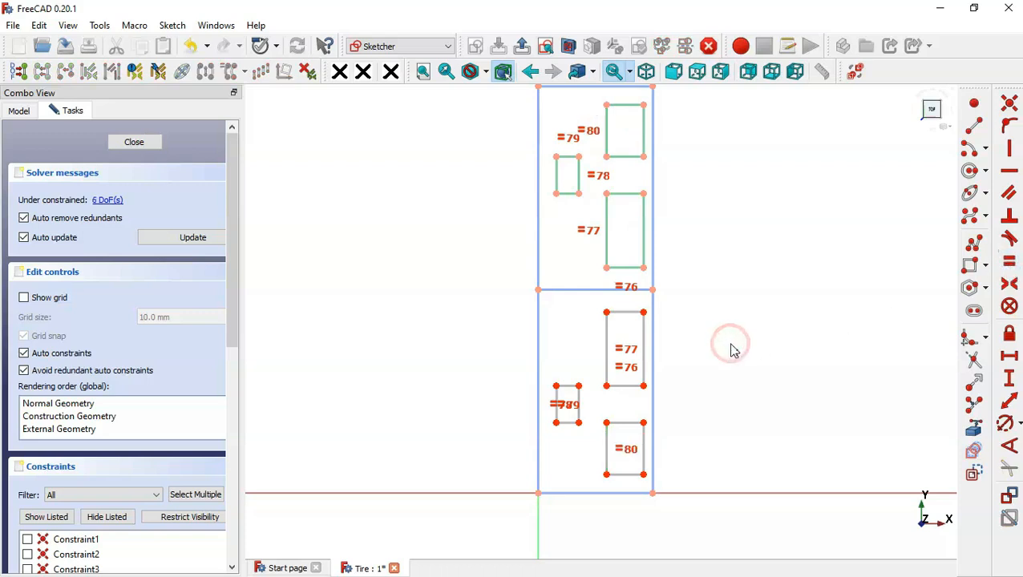
left_click(113, 520)
- Constrain facing corners of the two small rectangles, and of the two tall rectangles, symmetric about the frame's middle line
left_click(1011, 285)
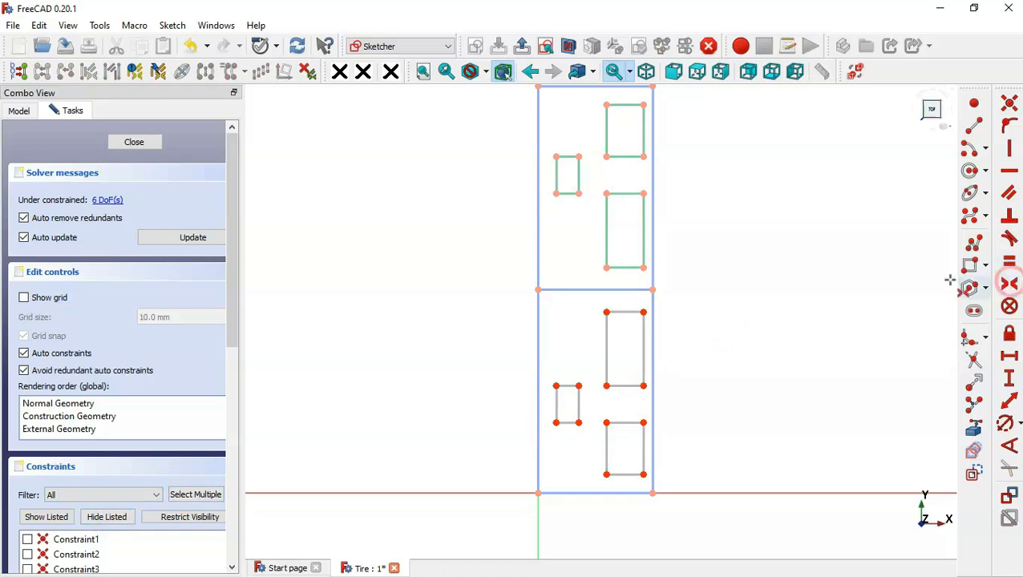
left_click(577, 193)
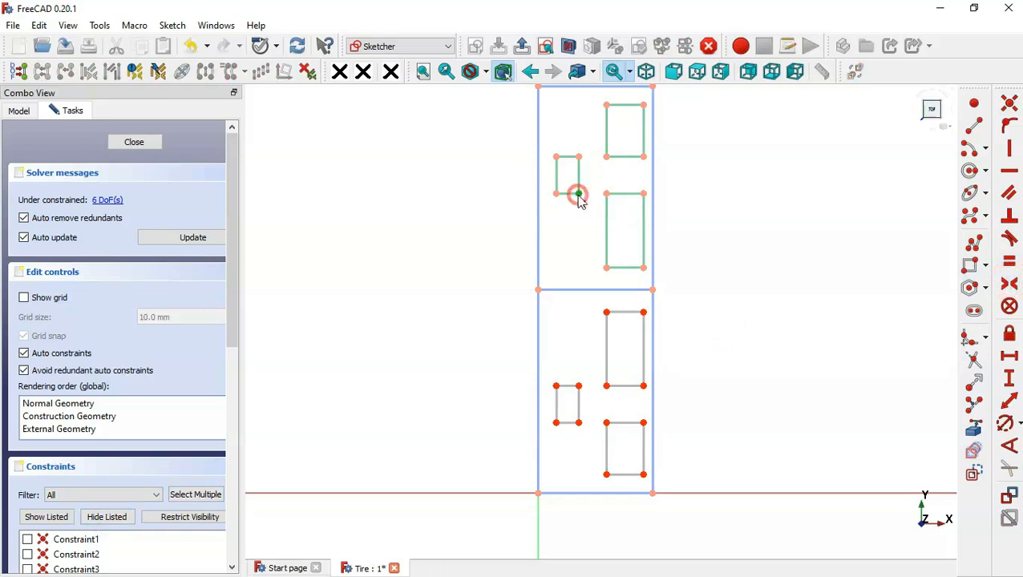
left_click(588, 290)
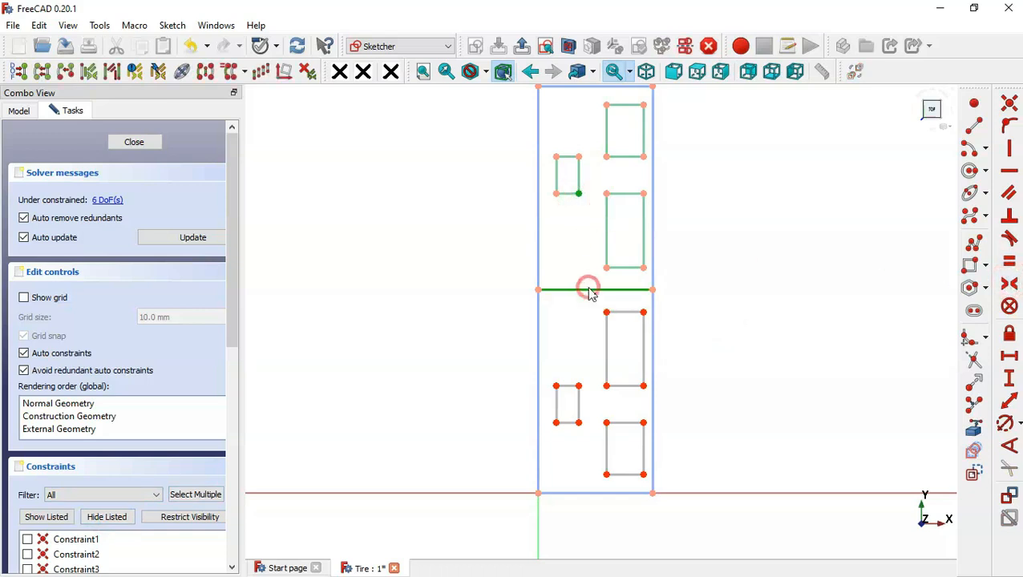
left_click(578, 386)
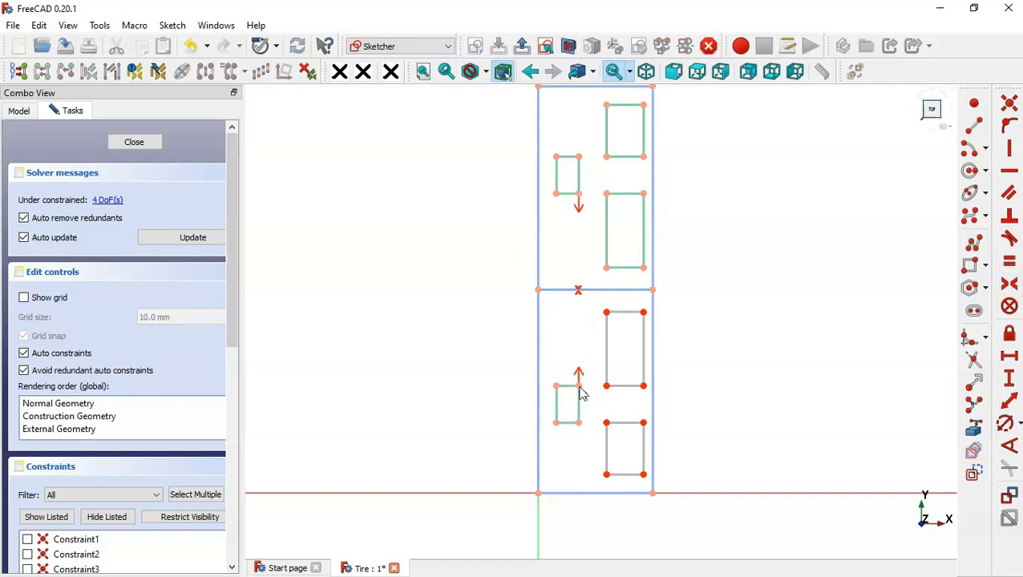
left_click(605, 267)
left_click(606, 290)
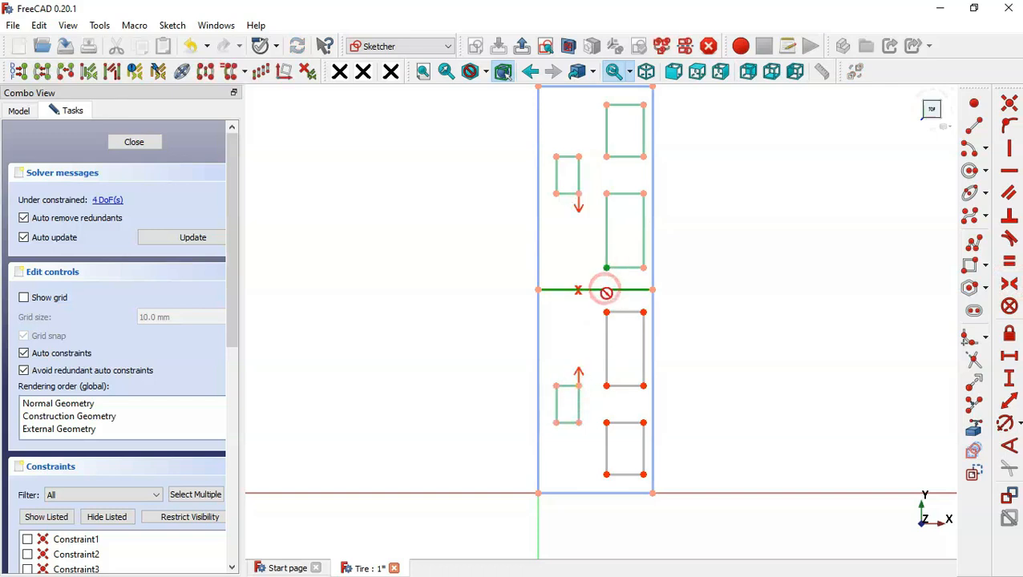
left_click(607, 313)
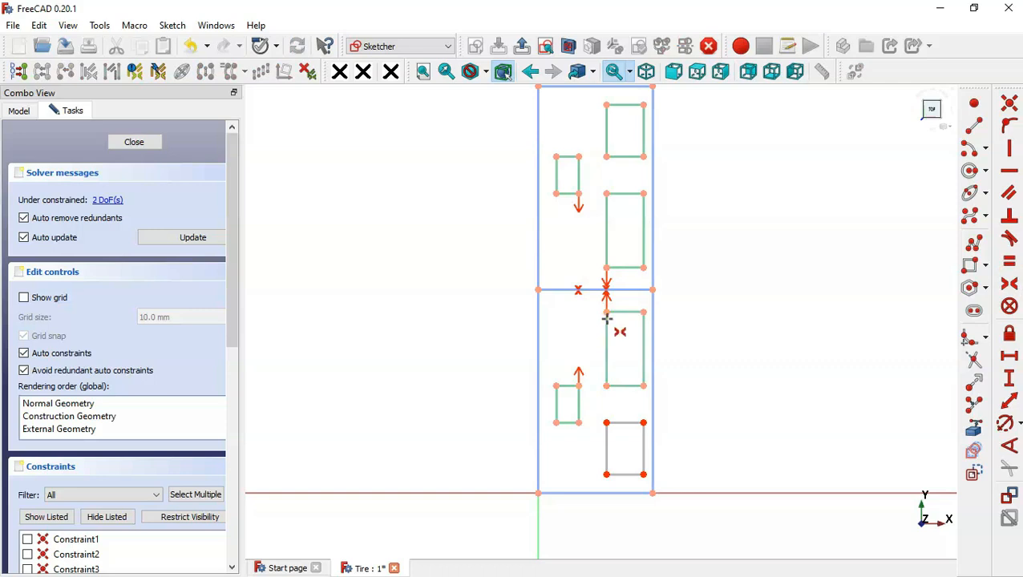
- Constrain matching corners of the topmost and lowest right-hand rectangles symmetric about the middle line and leave the sketch
left_click(606, 421)
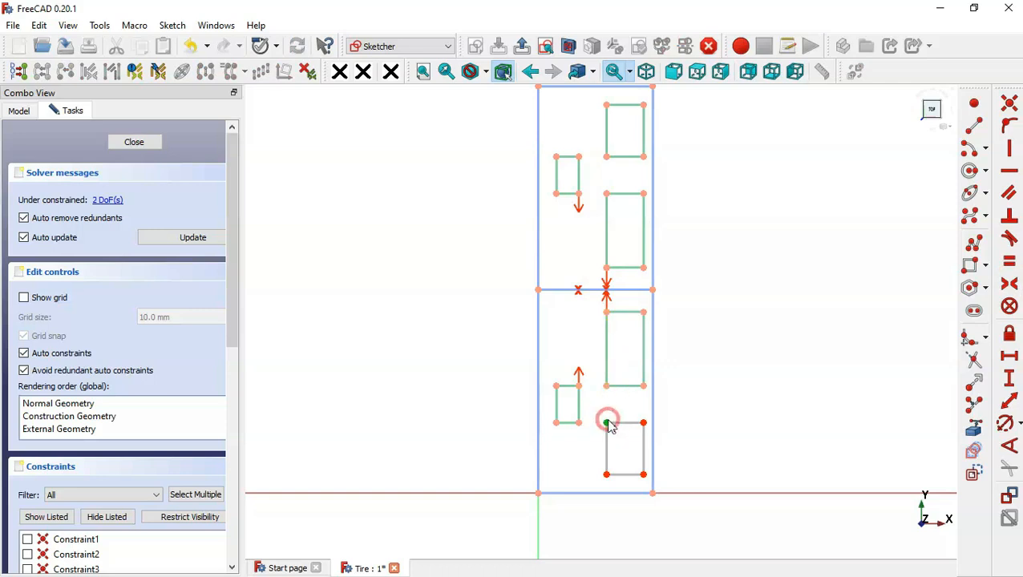
left_click(627, 288)
left_click(605, 155)
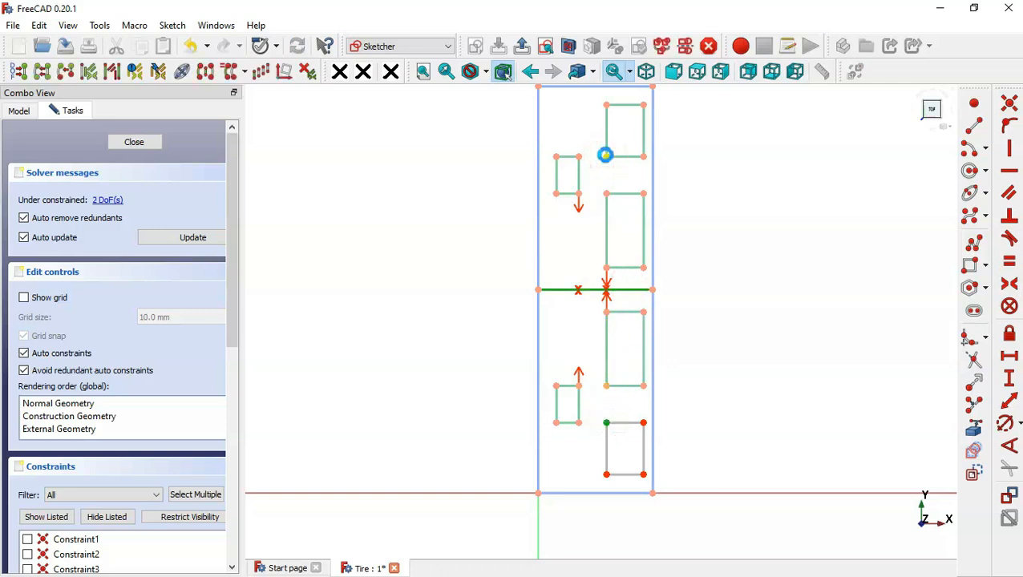
scroll(487, 362, "down", 3)
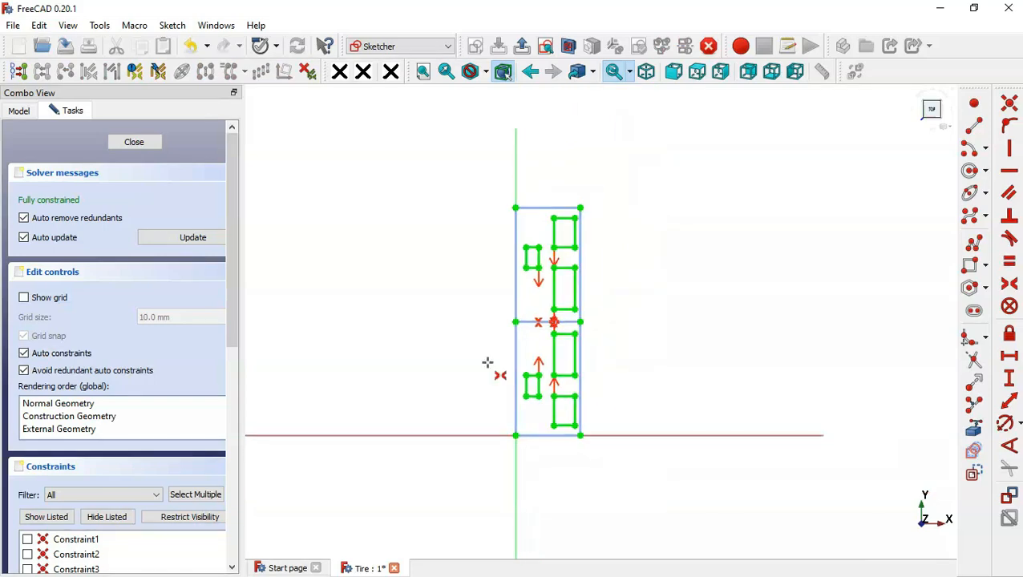
left_click(521, 46)
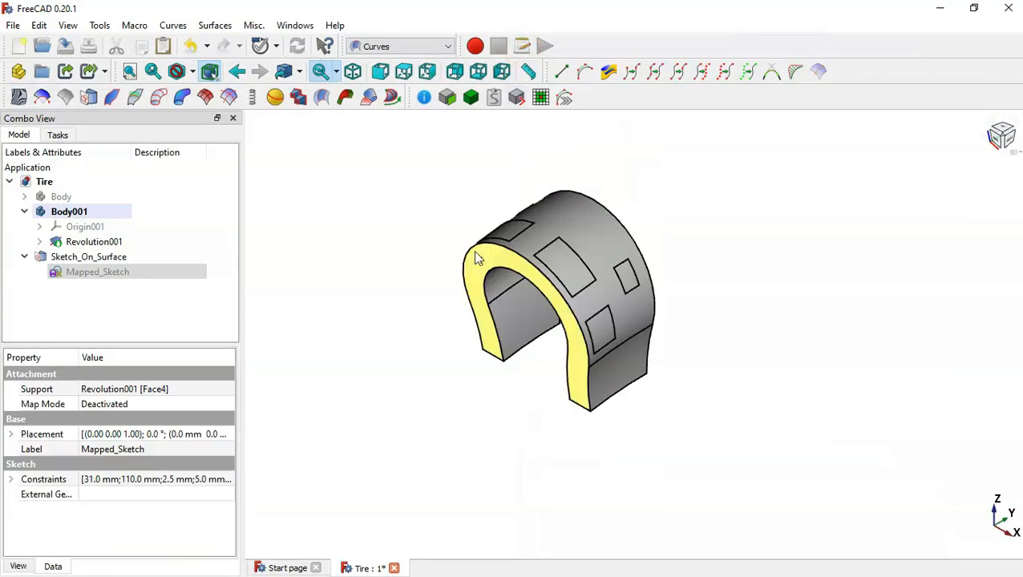
- Set the thickness of the Sketch_On_Surface object to 5 mm so the tread rectangles are raised from the tire segment
scroll(476, 259, "up", 5)
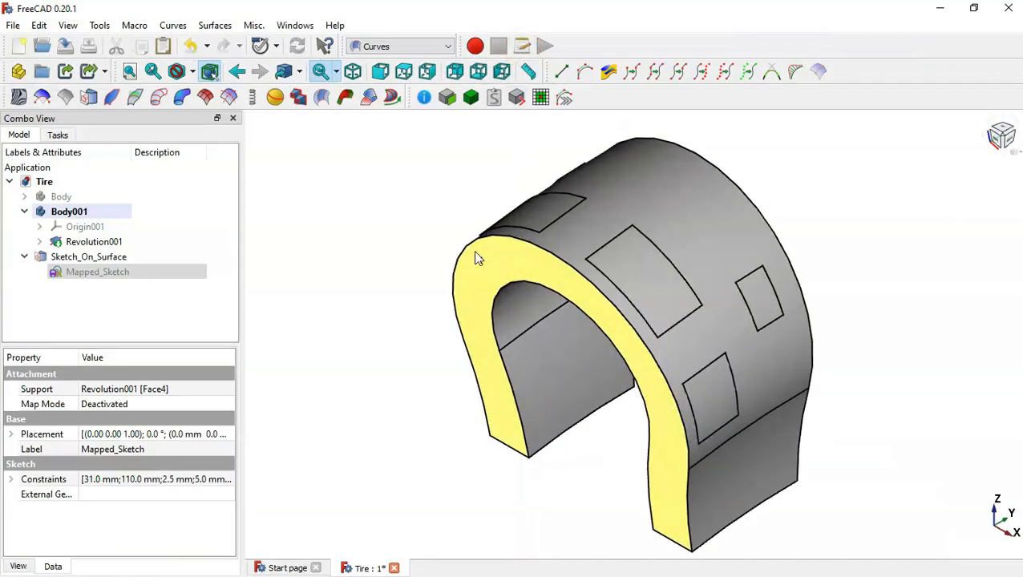
left_click(24, 212)
left_click(112, 227)
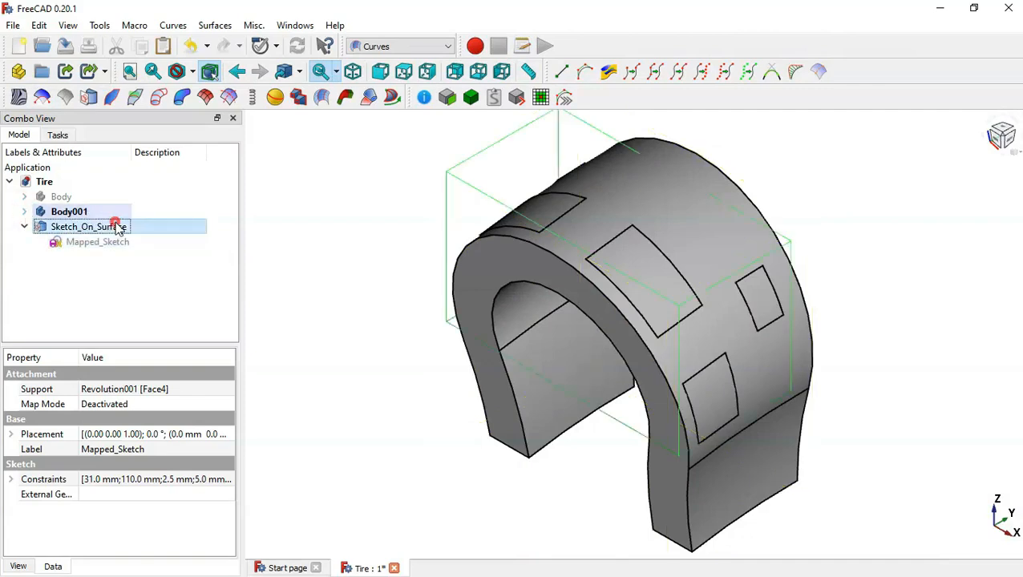
left_click_drag(129, 343, 131, 264)
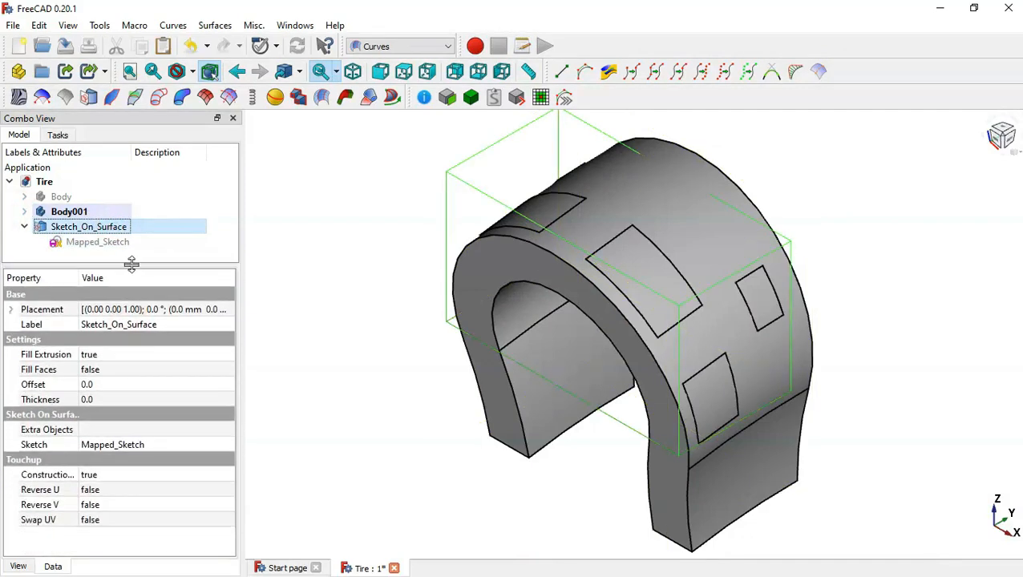
left_click(115, 399)
type("5")
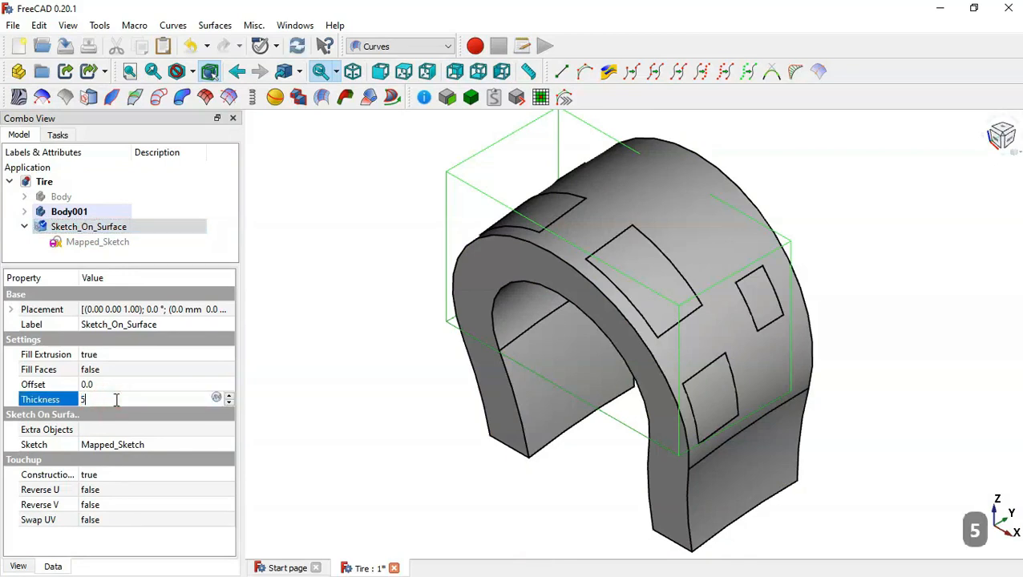
left_click(302, 337)
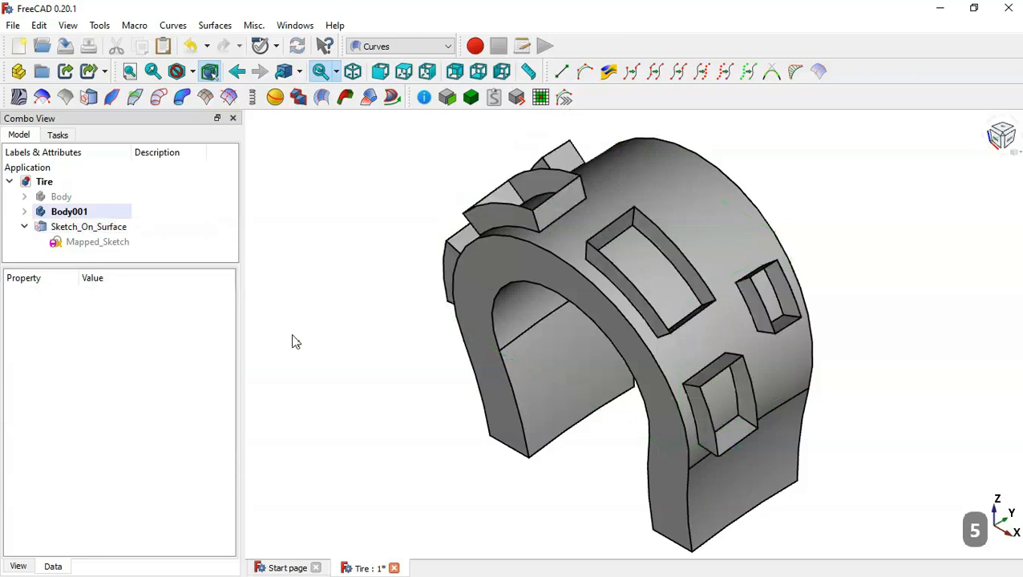
- Set Fill Faces to true for the Sketch_On_Surface object and recompute the model to close the tread blocks
left_click(84, 227)
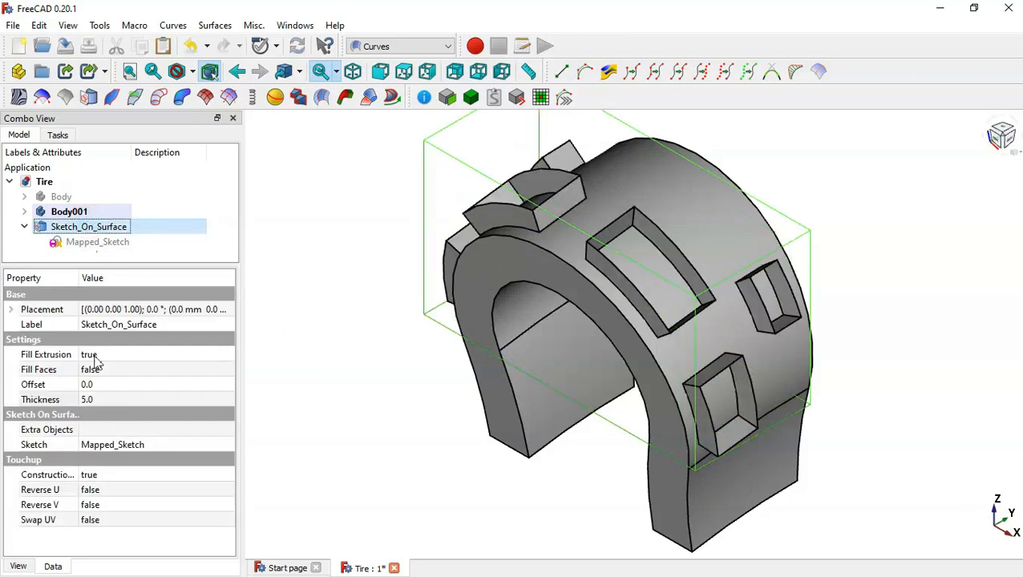
left_click(142, 370)
left_click(143, 371)
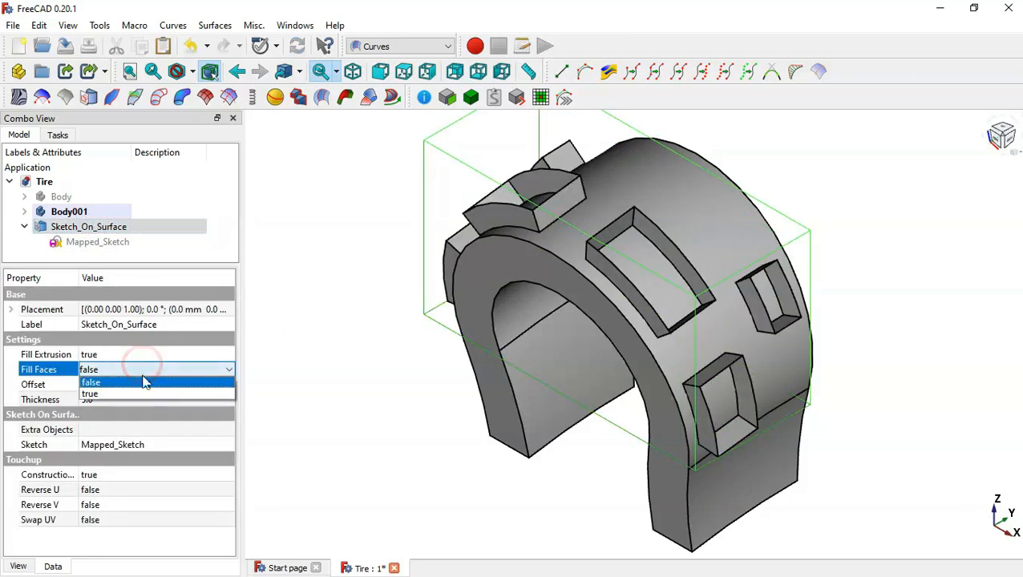
left_click(146, 393)
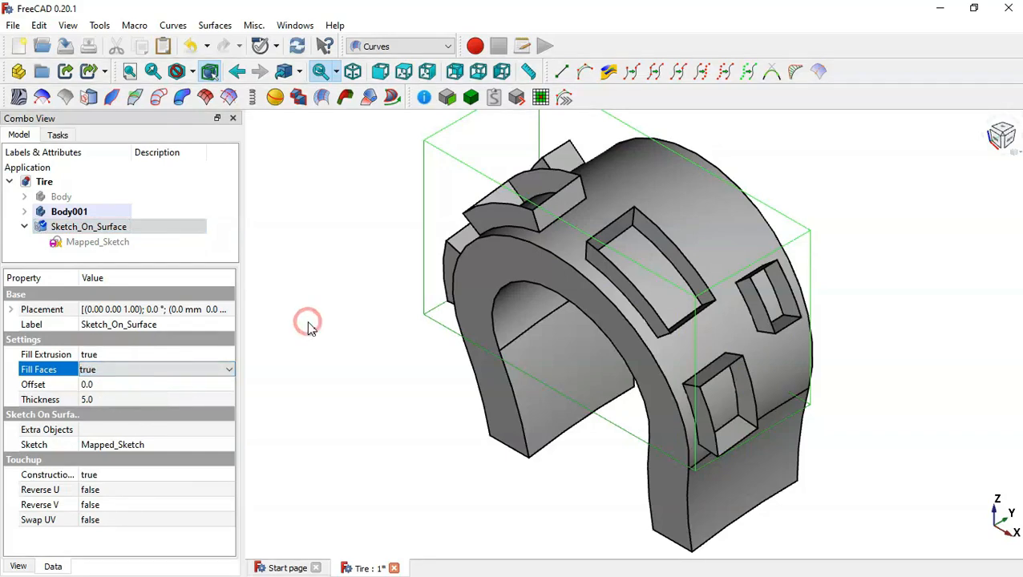
left_click(297, 47)
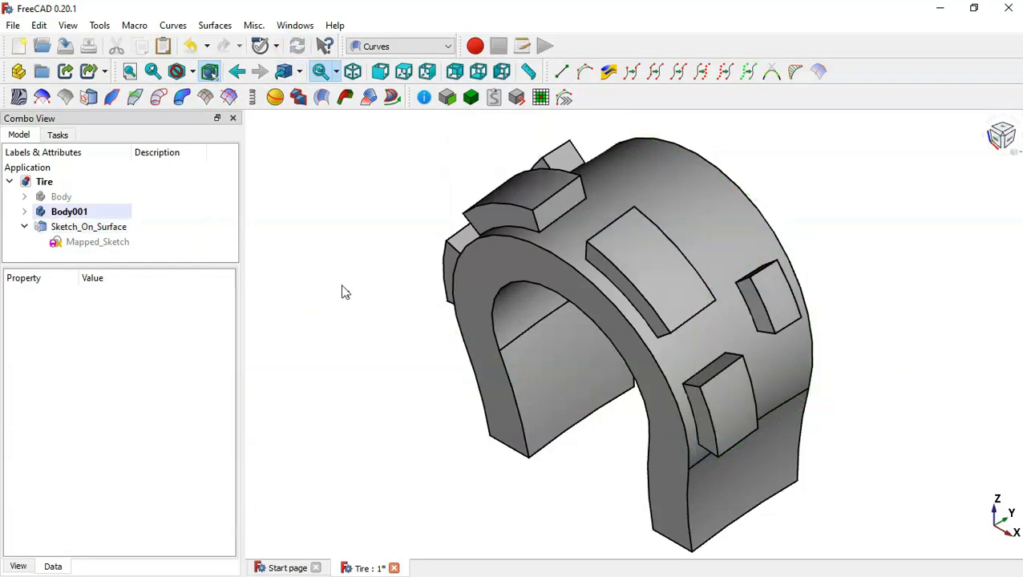
left_click_drag(424, 334, 577, 289)
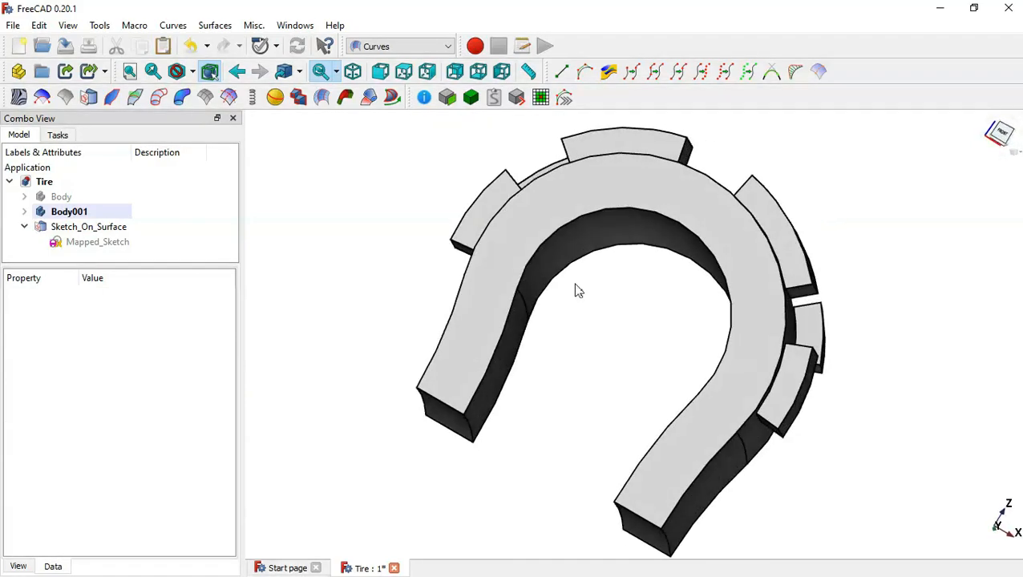
key("Home")
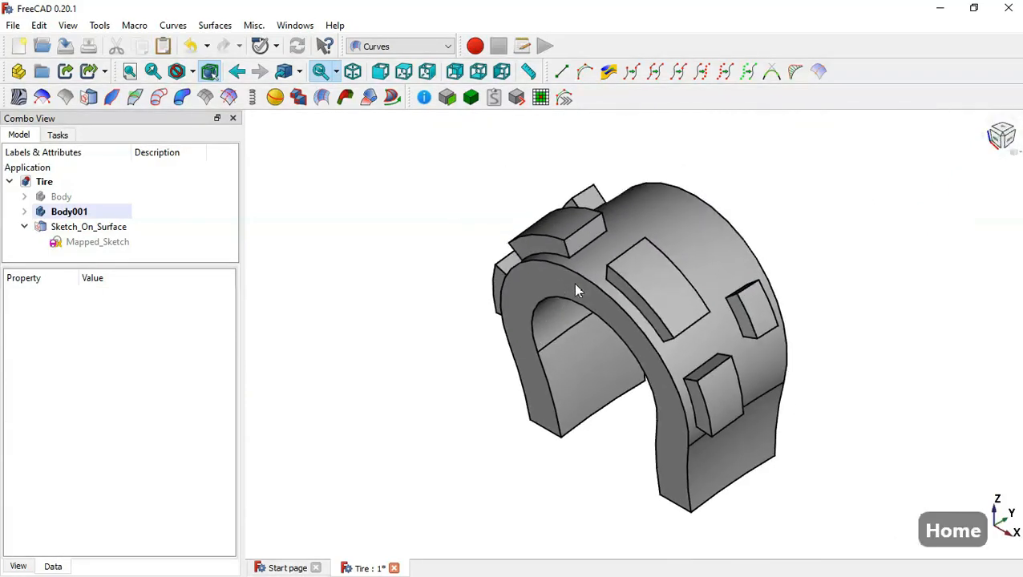
- Show the full tire Body and hide the segment Body001
left_click(86, 198)
key("space")
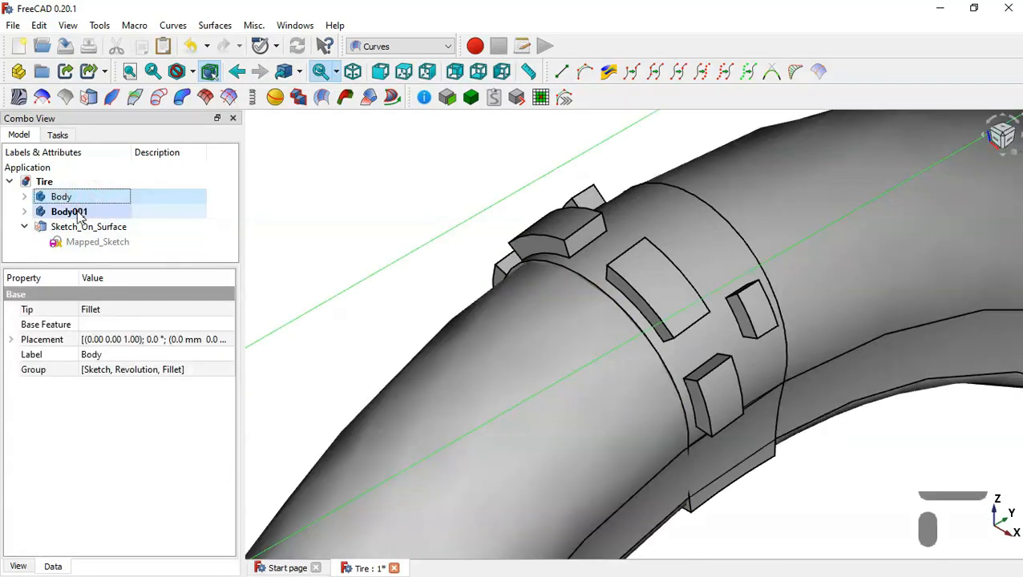
left_click(75, 211)
key("space")
left_click(362, 200)
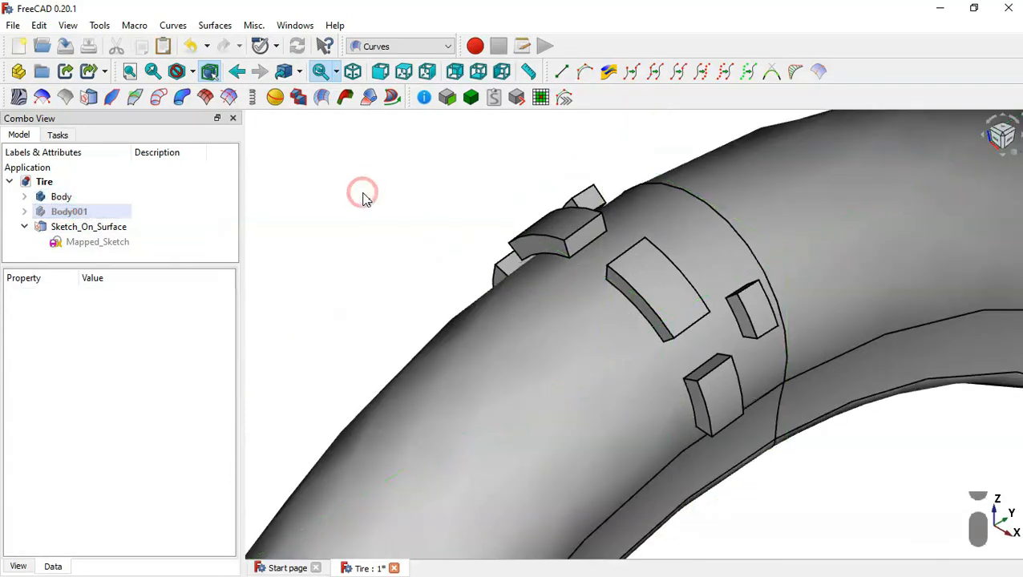
key("Home")
scroll(641, 220, "up", 3)
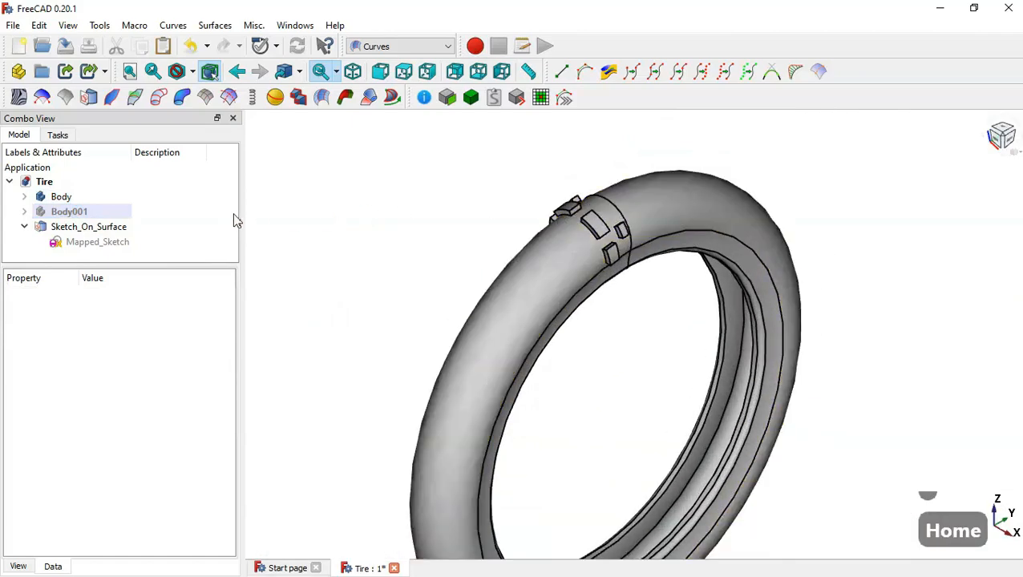
- Switch to the Draft workbench and hide its working grid
left_click(412, 47)
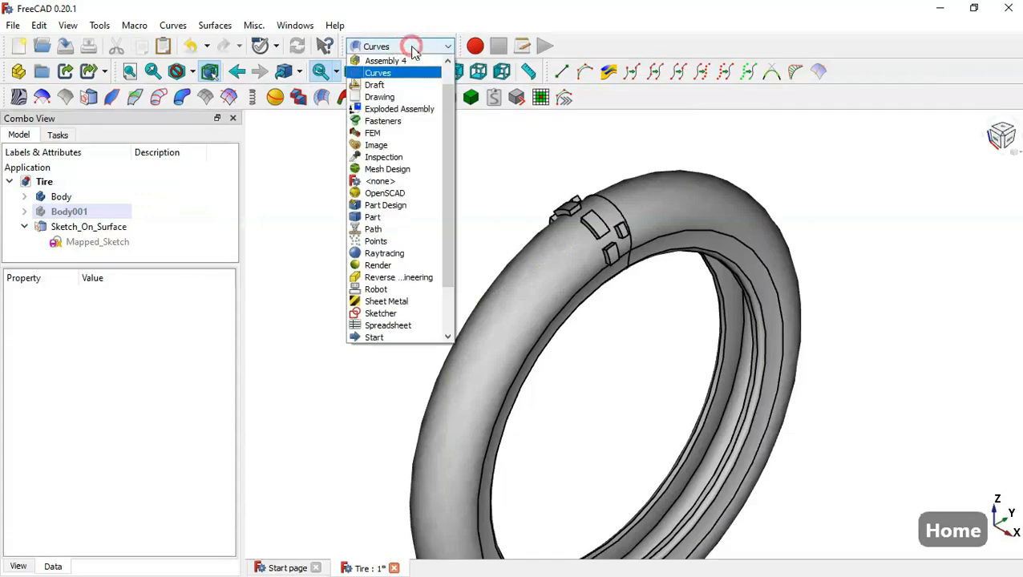
left_click(399, 84)
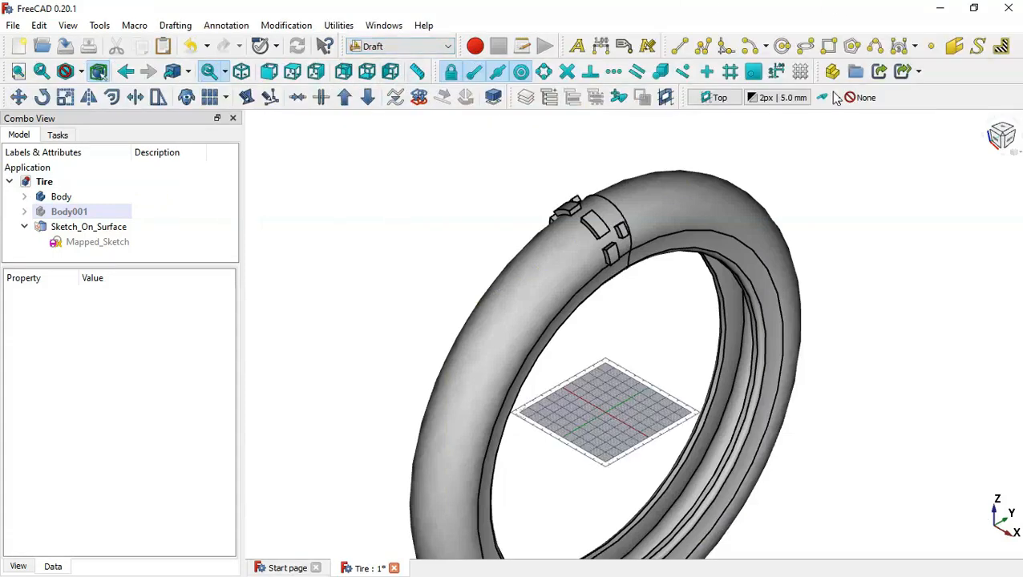
left_click(801, 72)
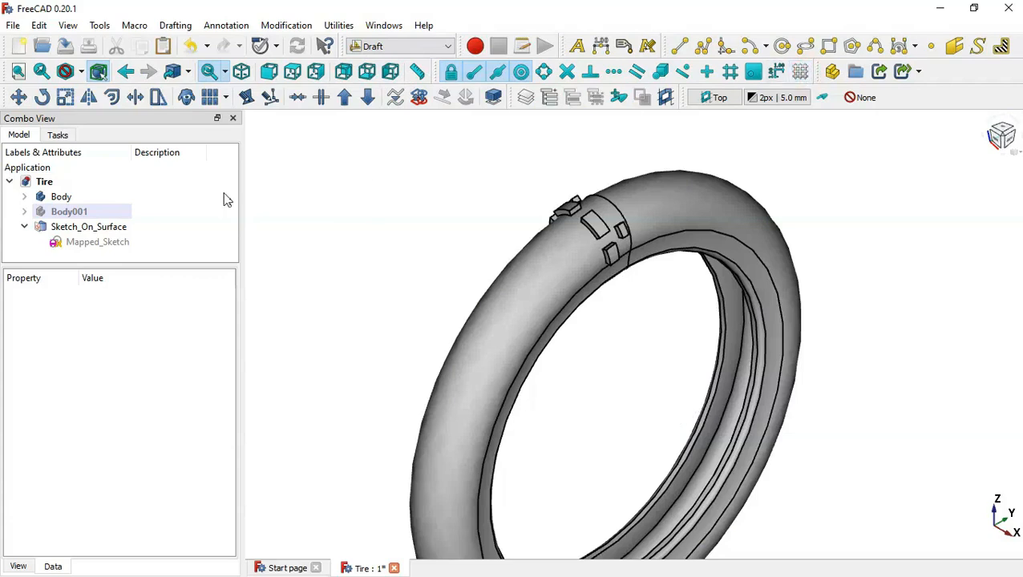
- Create a fused, linked 360° polar array of Sketch_On_Surface with 5 elements and the center of rotation reset to the origin
left_click(109, 229)
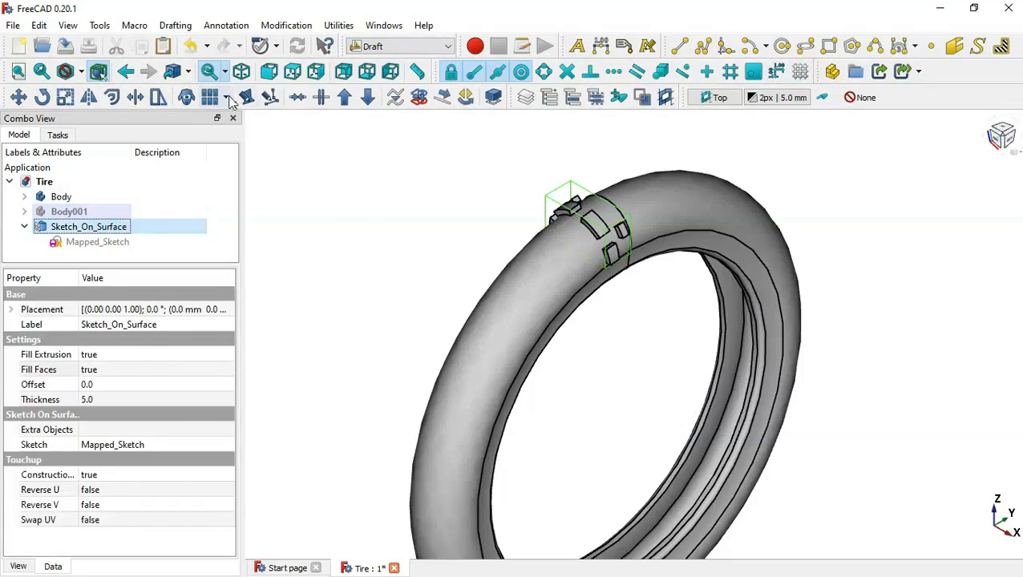
left_click(228, 98)
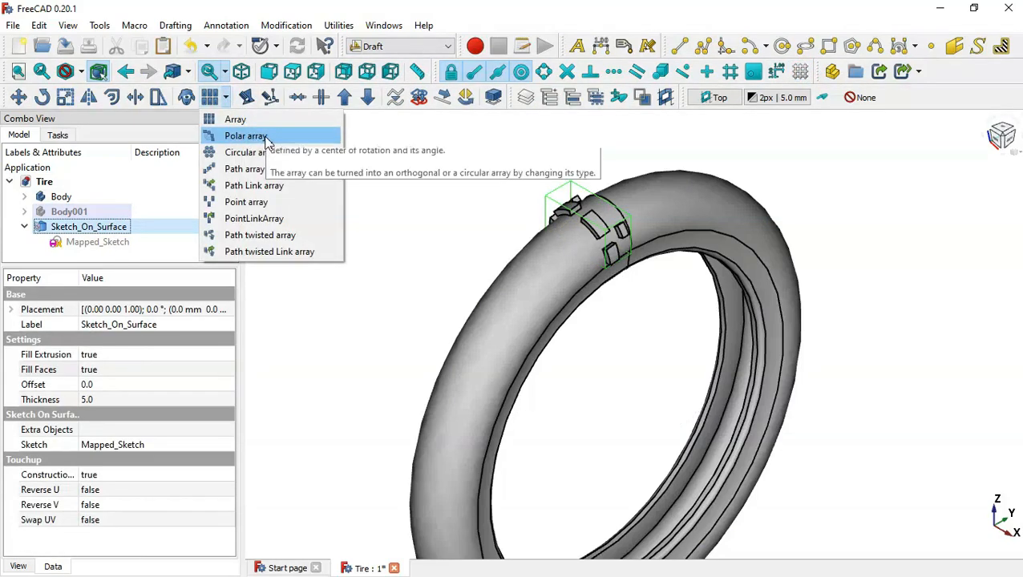
left_click(265, 137)
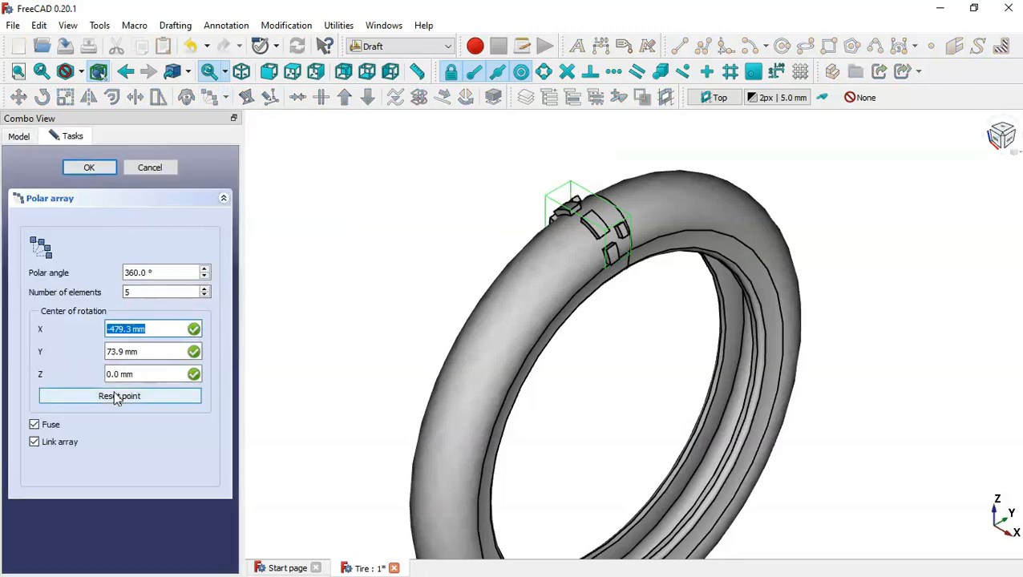
left_click(116, 397)
left_click(89, 170)
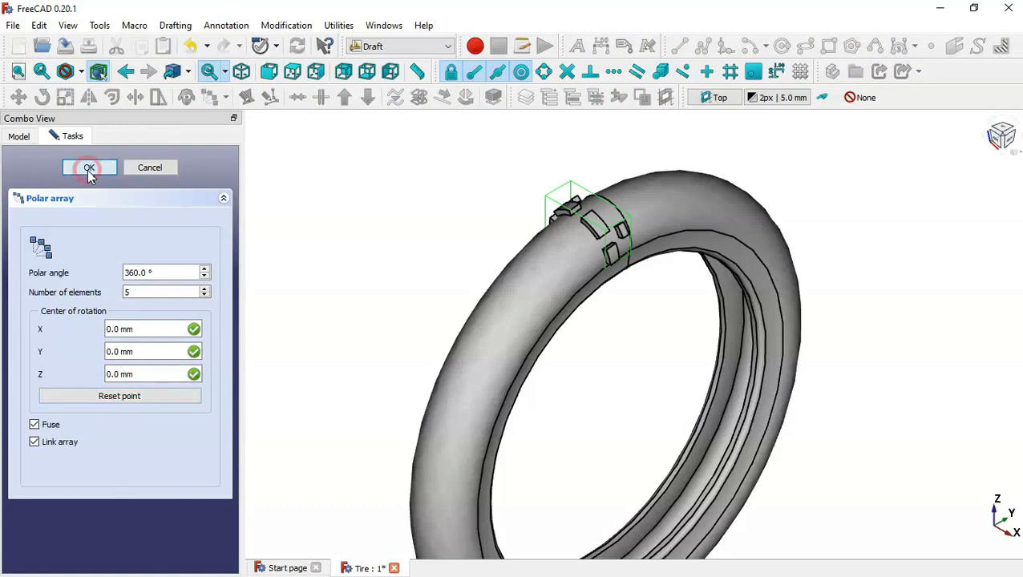
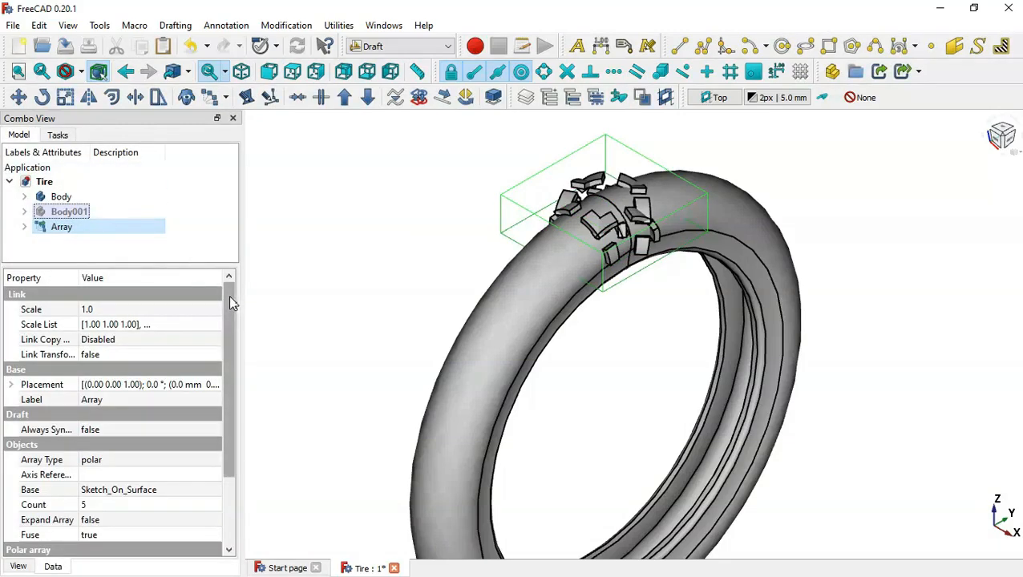
- Set the polar array's rotation axis to the X direction, with x = 1 and z = 0
left_click_drag(230, 302, 235, 453)
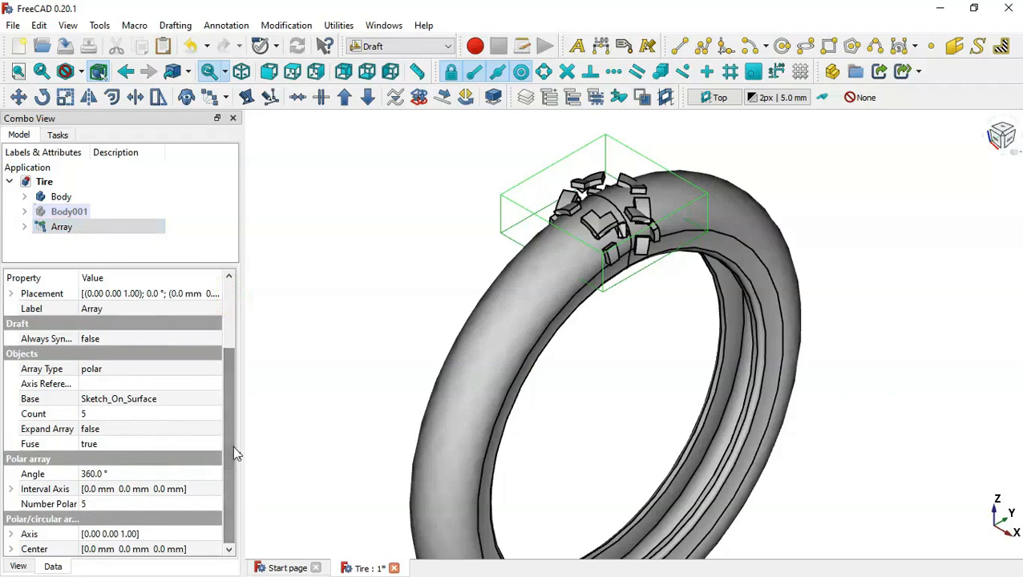
left_click(10, 534)
left_click_drag(229, 449, 229, 536)
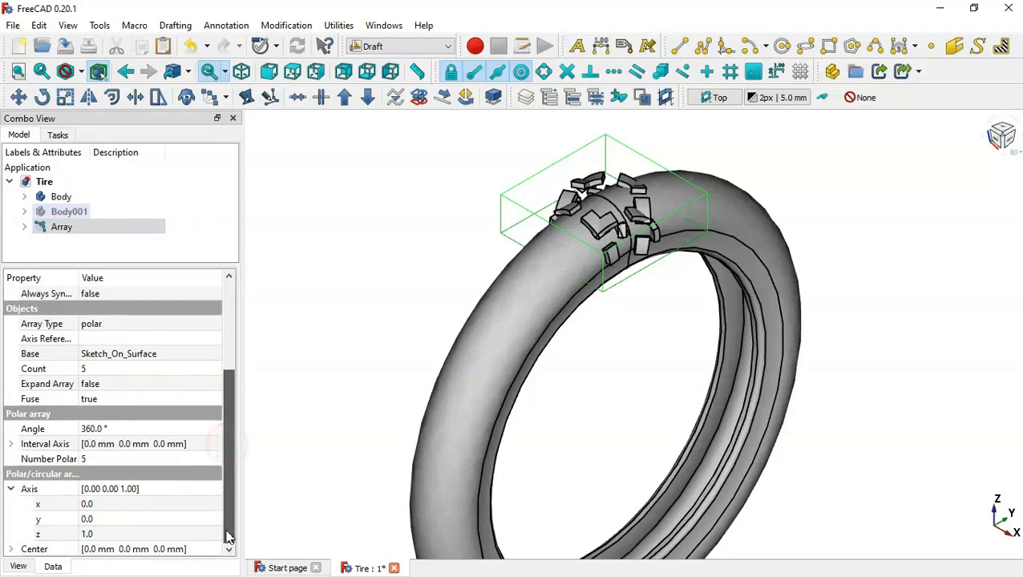
left_click(130, 502)
type("1")
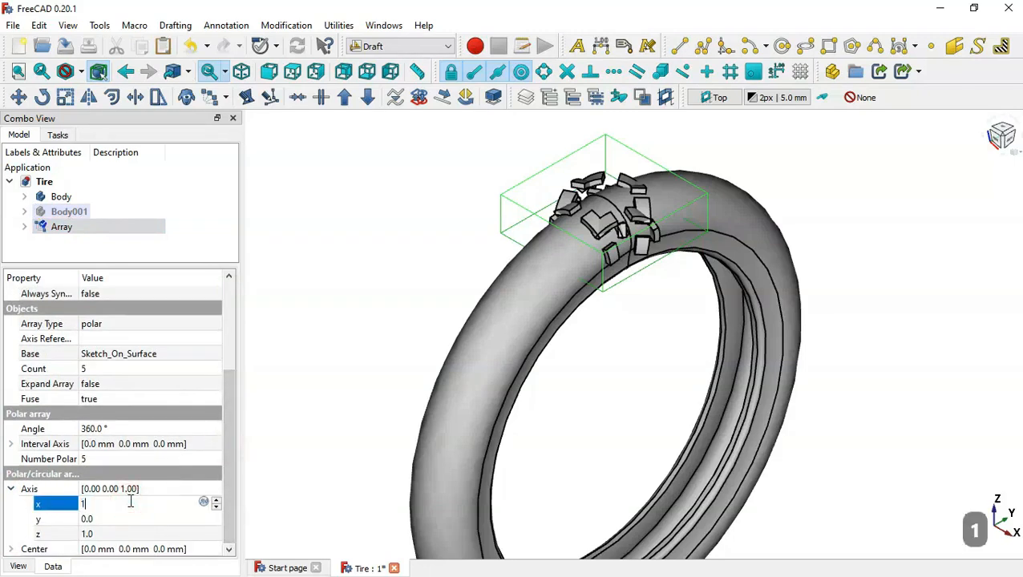
left_click(132, 536)
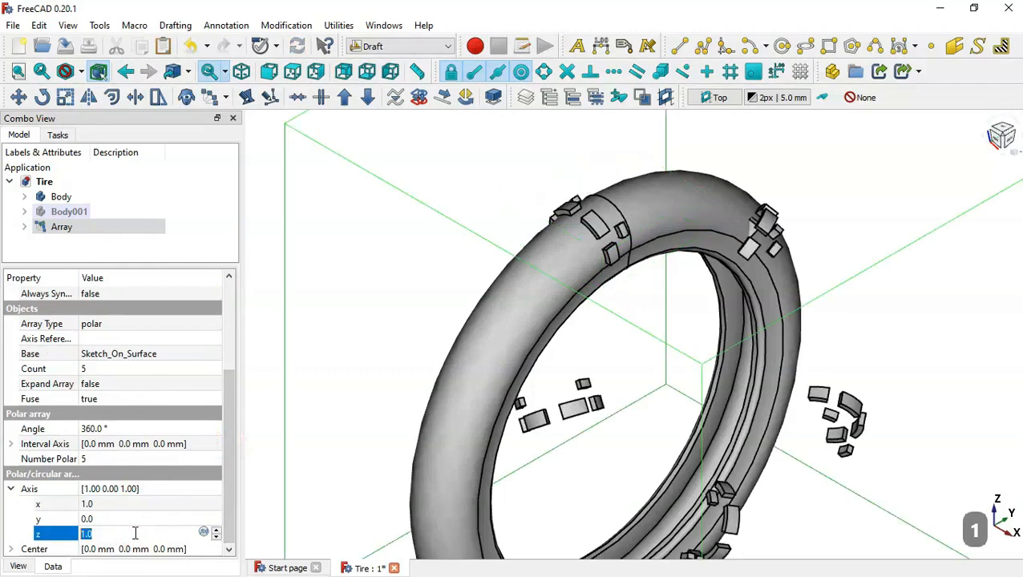
type("0")
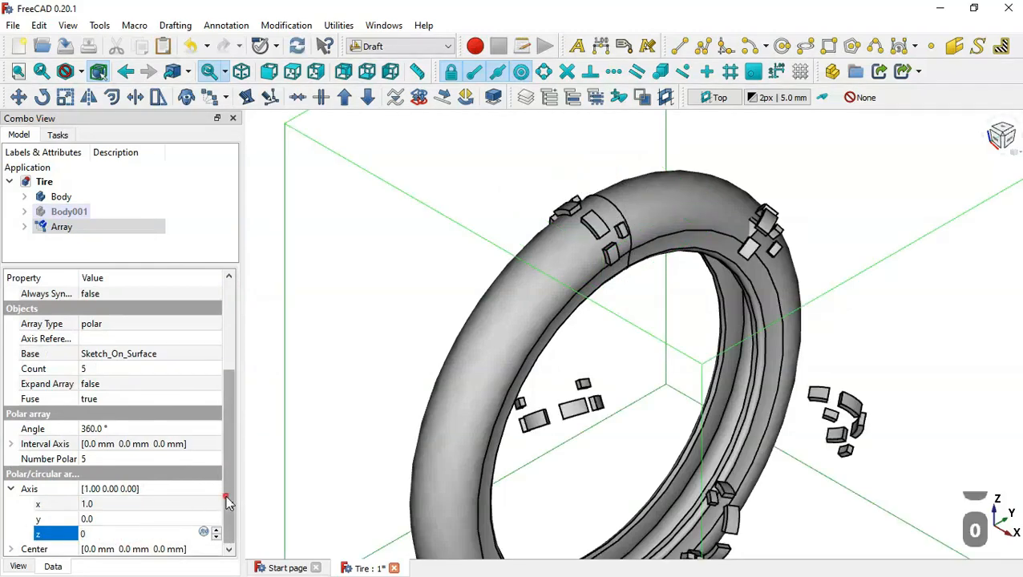
- Set the number of polar elements in the tread block array to 40
mouse_move(227, 499)
left_mouse_down()
mouse_move(229, 480)
mouse_move(228, 503)
left_mouse_up()
left_click(163, 458)
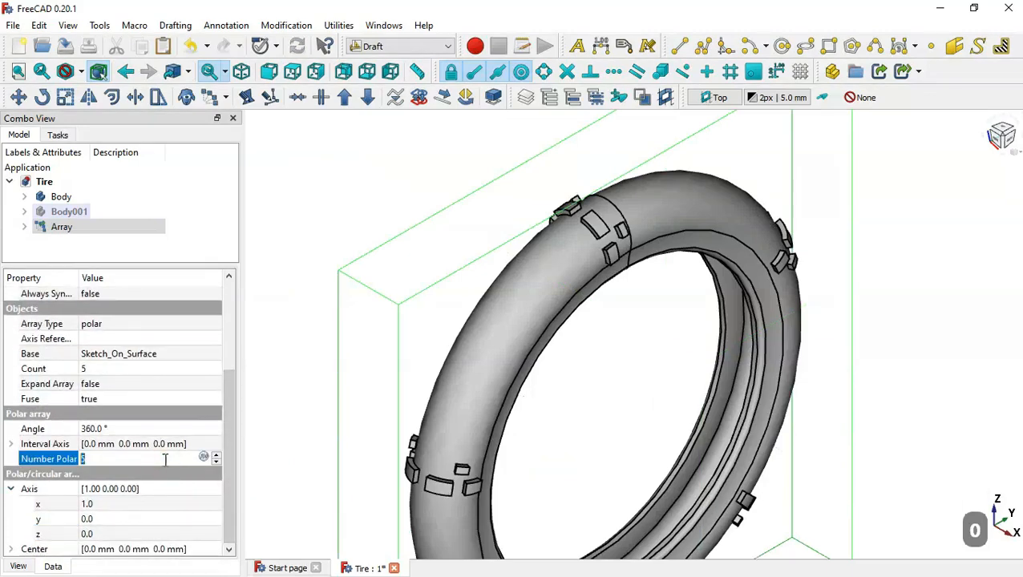
type("40")
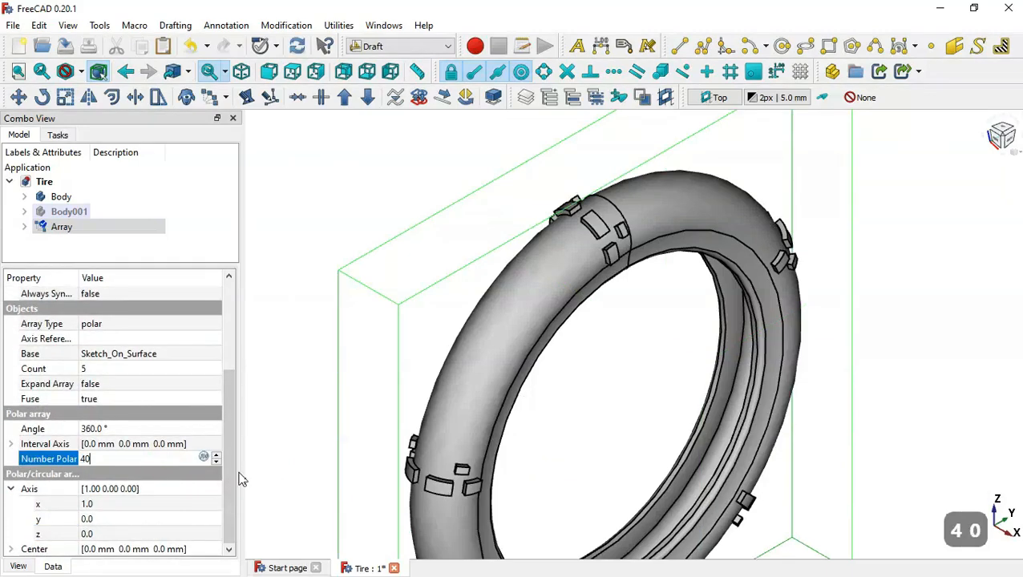
key("Return")
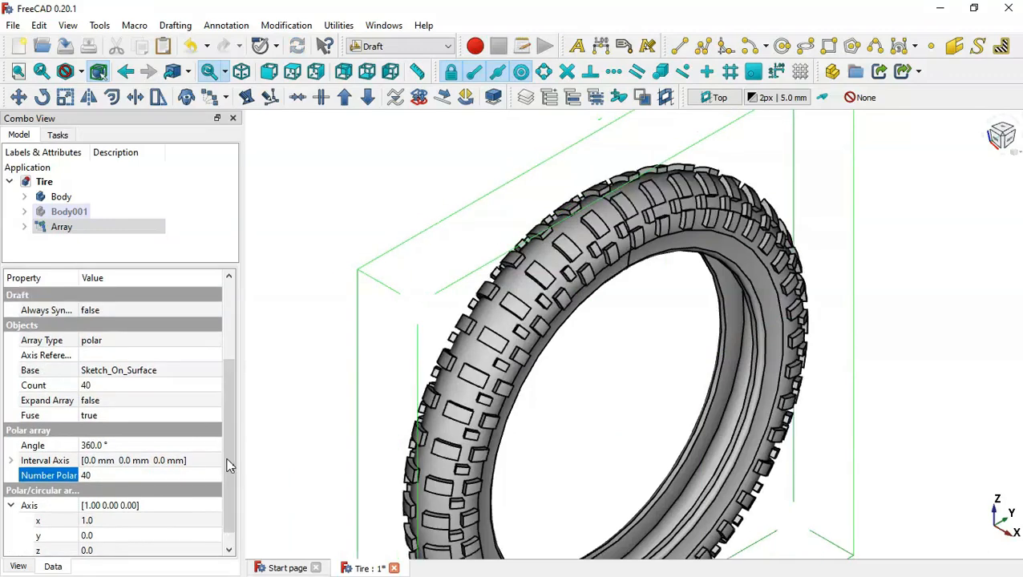
left_click_drag(228, 466, 253, 439)
- Examine the repeated tread pattern around the whole tire from several sides
left_click(320, 369)
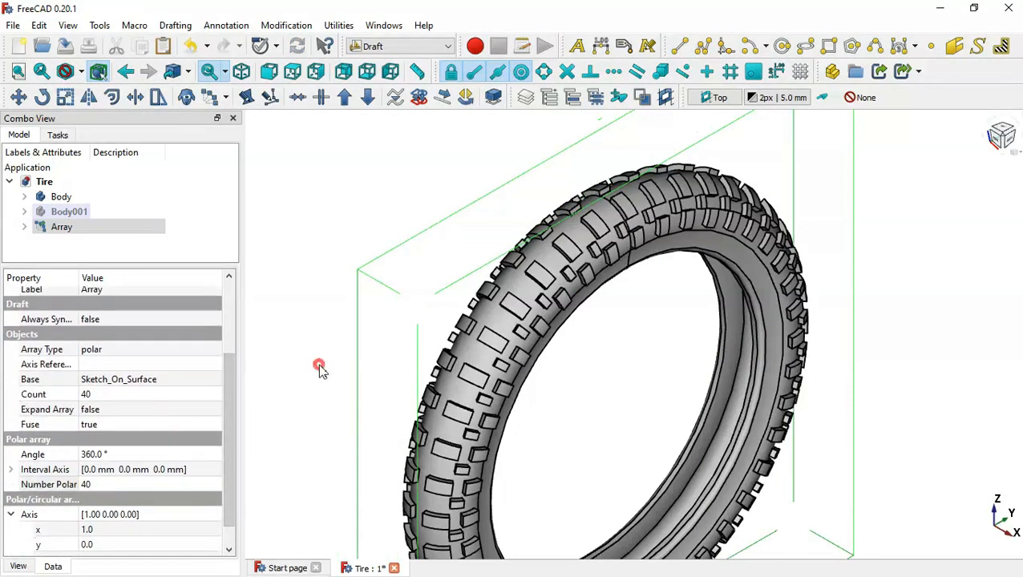
key("Home")
scroll(588, 380, "up", 6)
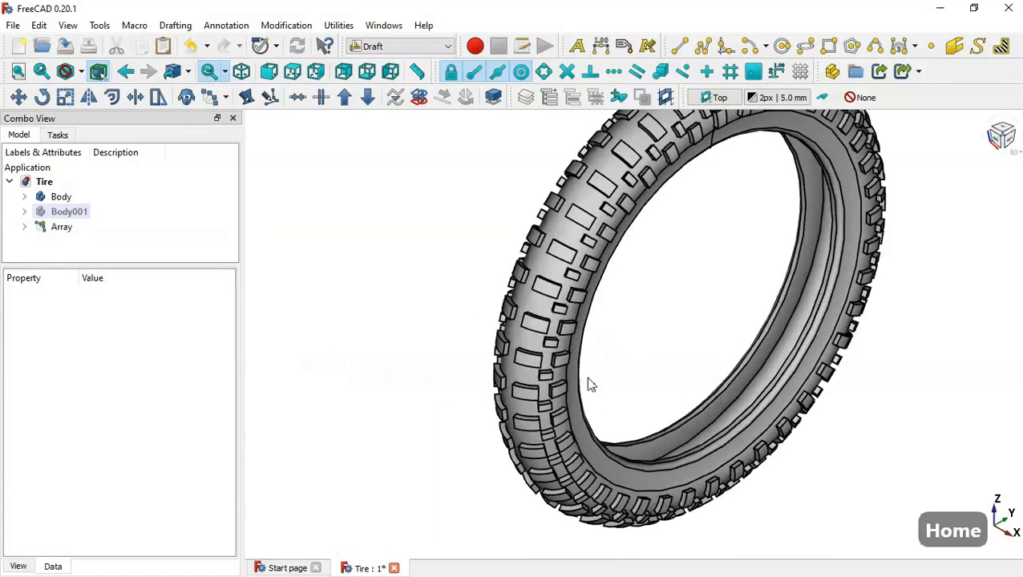
left_click_drag(879, 443, 550, 331)
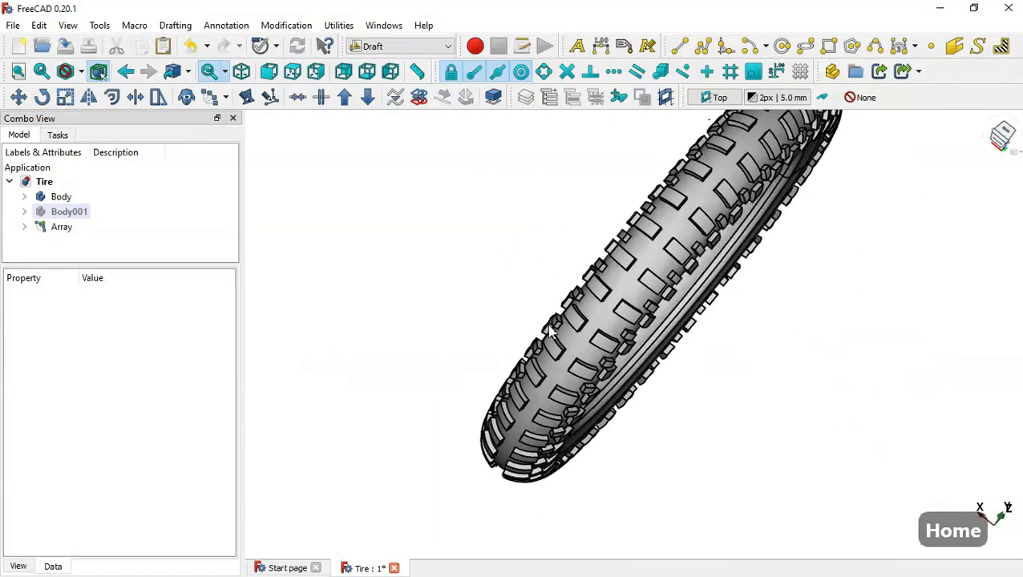
left_click_drag(737, 413, 815, 219)
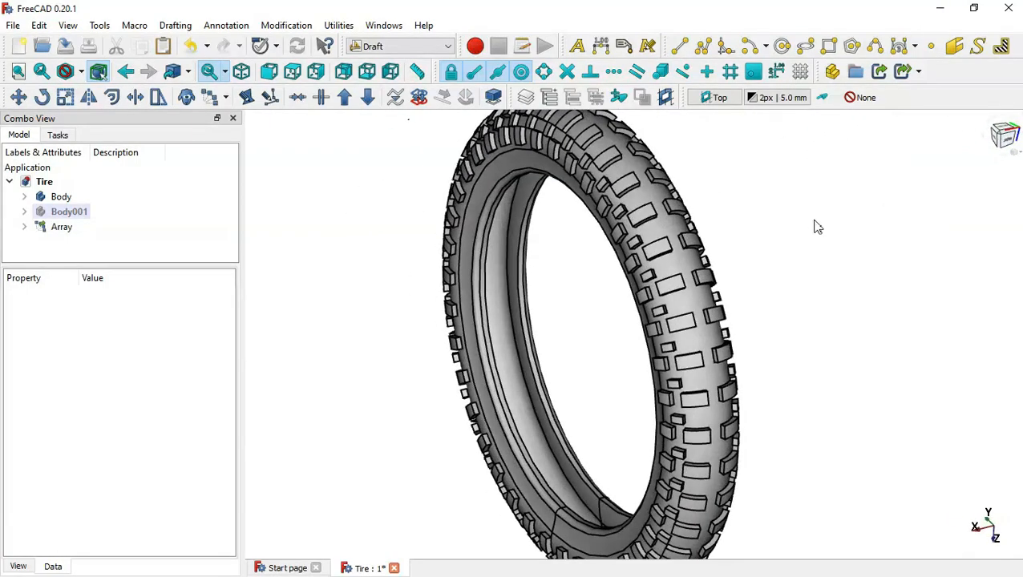
key("Home")
scroll(760, 275, "up", 3)
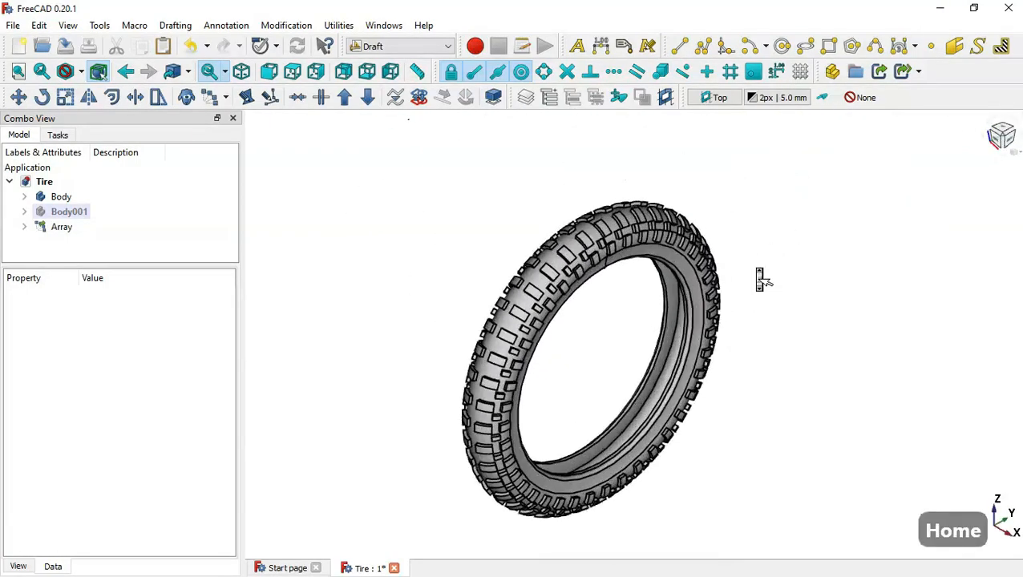
- Switch to the Part workbench and fuse the tire Body with the tread block Array into one union
left_click(419, 44)
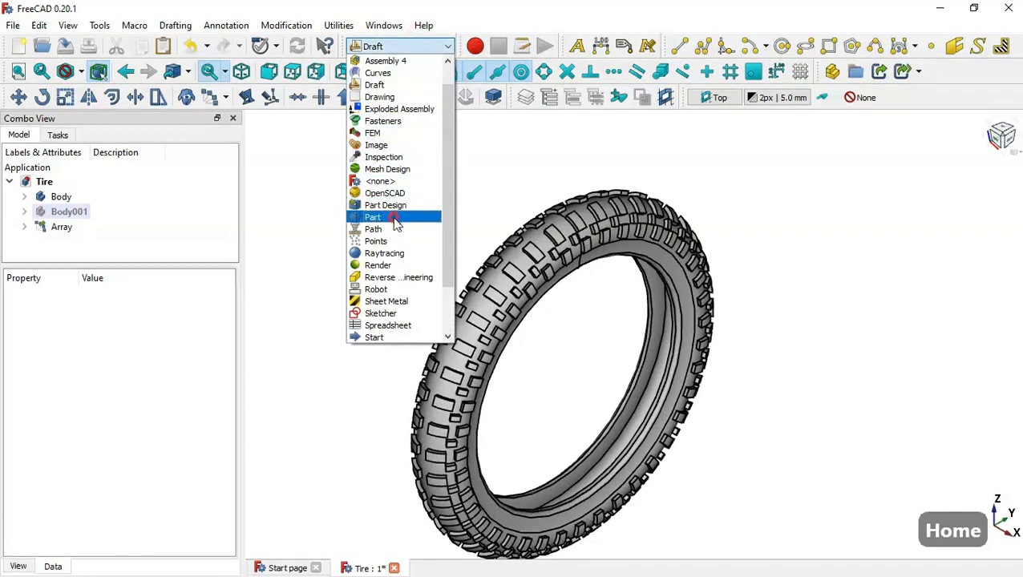
left_click(395, 218)
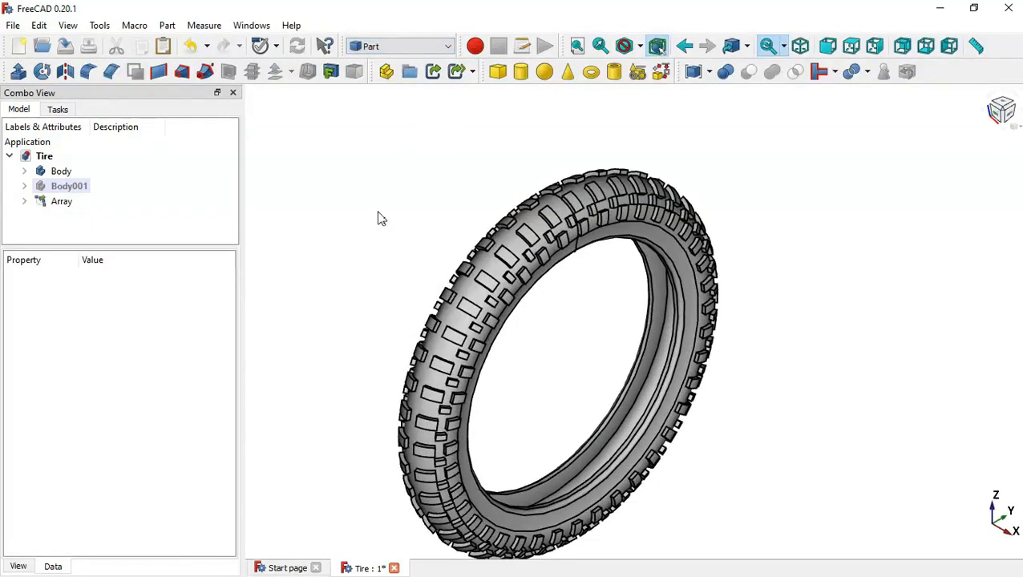
left_click(75, 173)
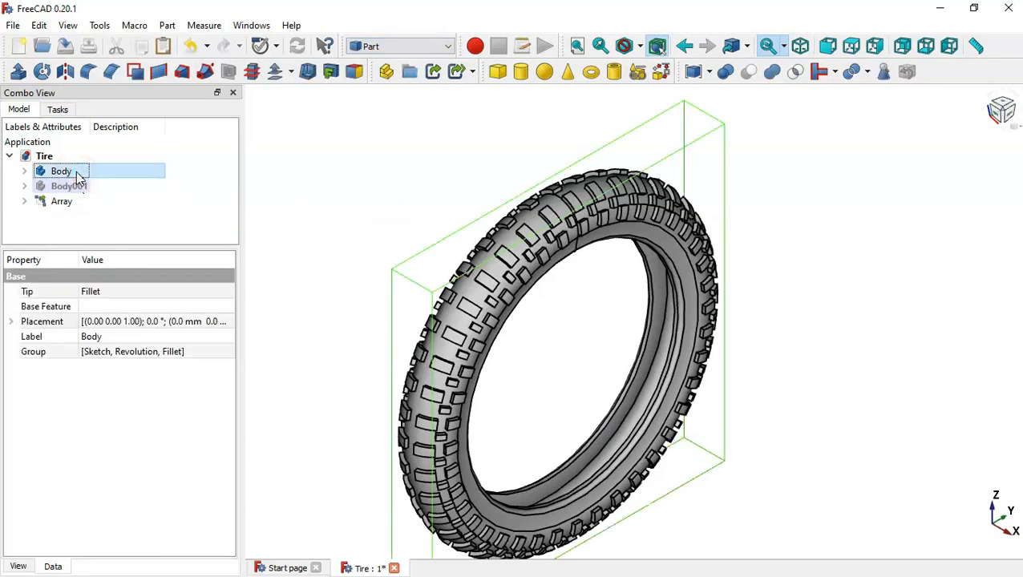
left_click(82, 202, "ctrl")
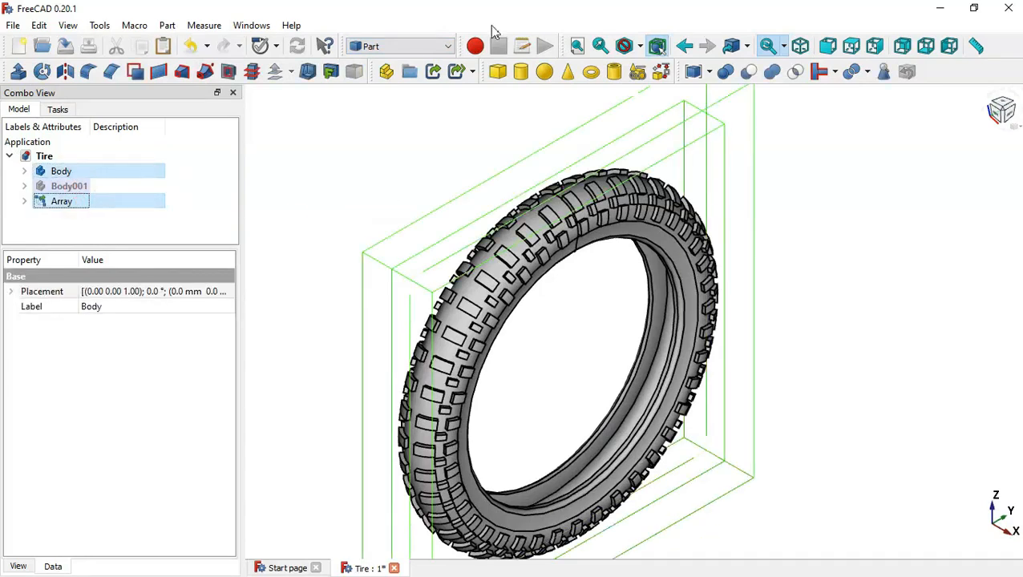
left_click(773, 72)
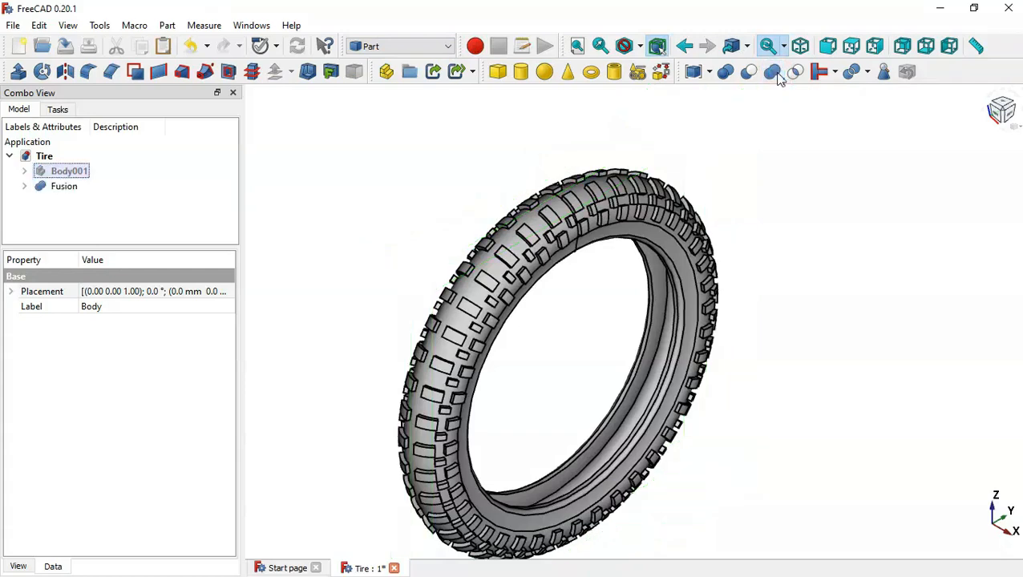
scroll(491, 332, "up", 1)
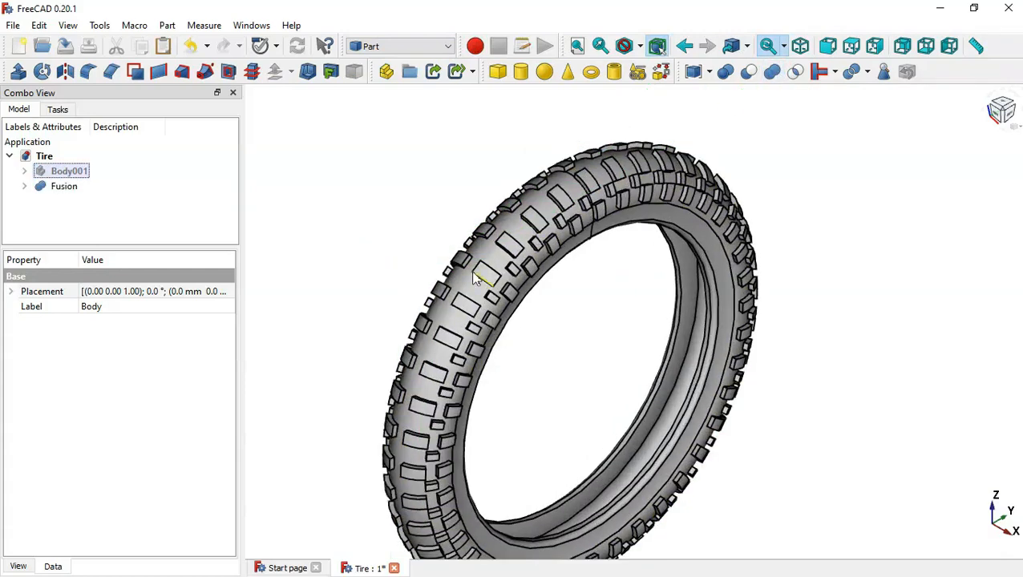
left_click(399, 221)
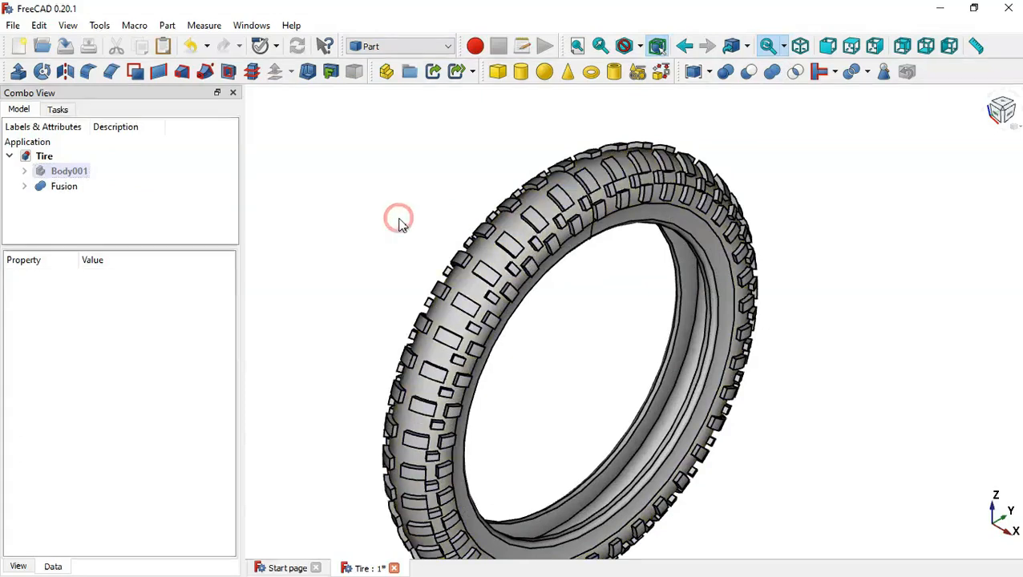
- Deactivate Body001, and check the fused tire by selecting its outer surface and a tread block face
left_click(51, 186)
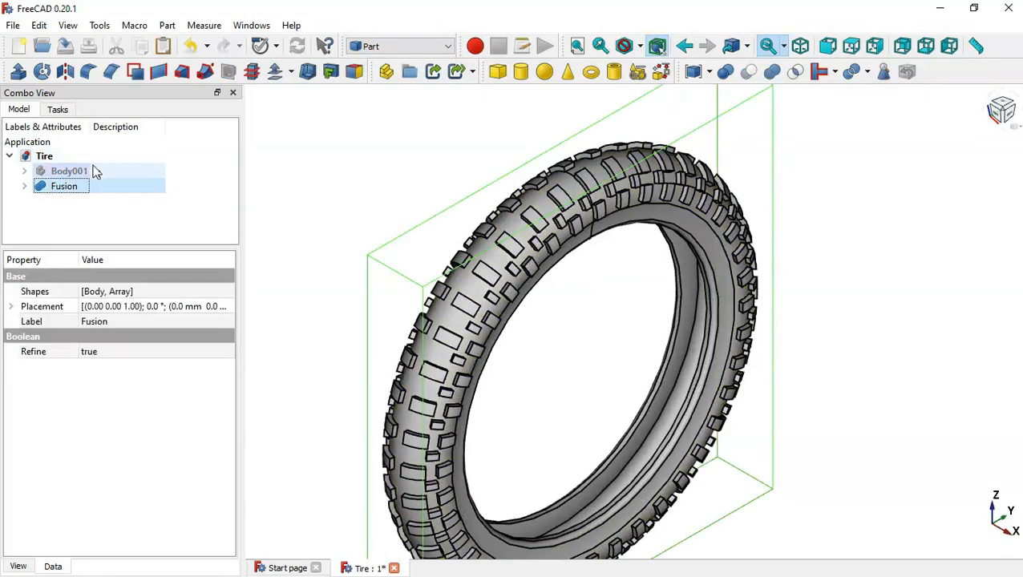
left_click(93, 171)
left_click(89, 188)
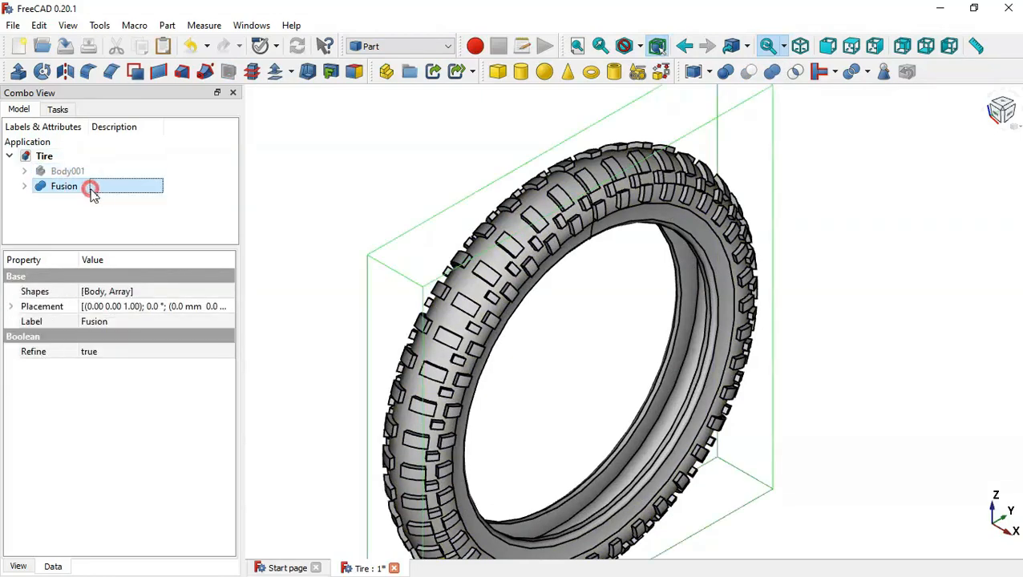
left_click(352, 158)
left_click(545, 223)
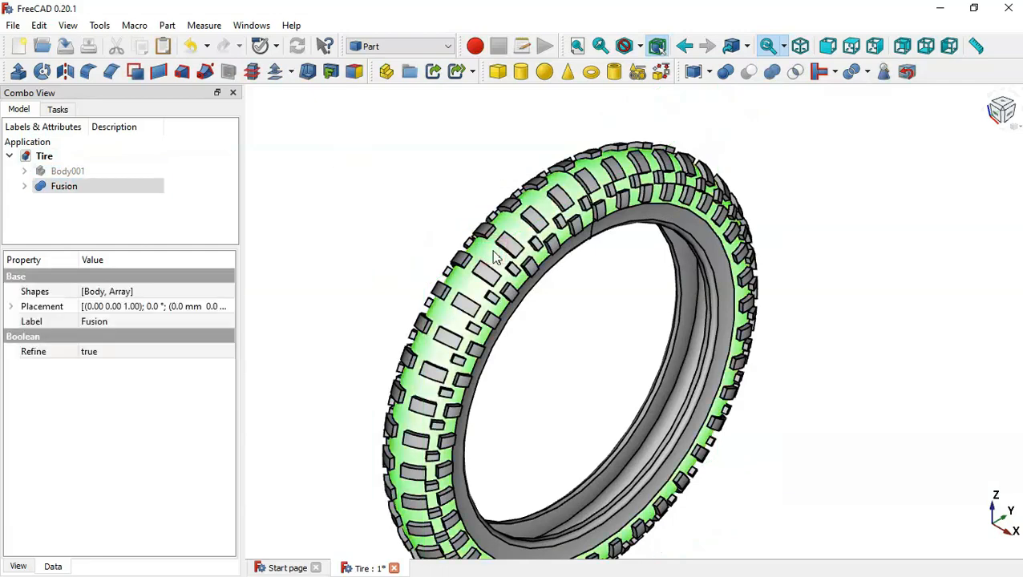
left_click(545, 223)
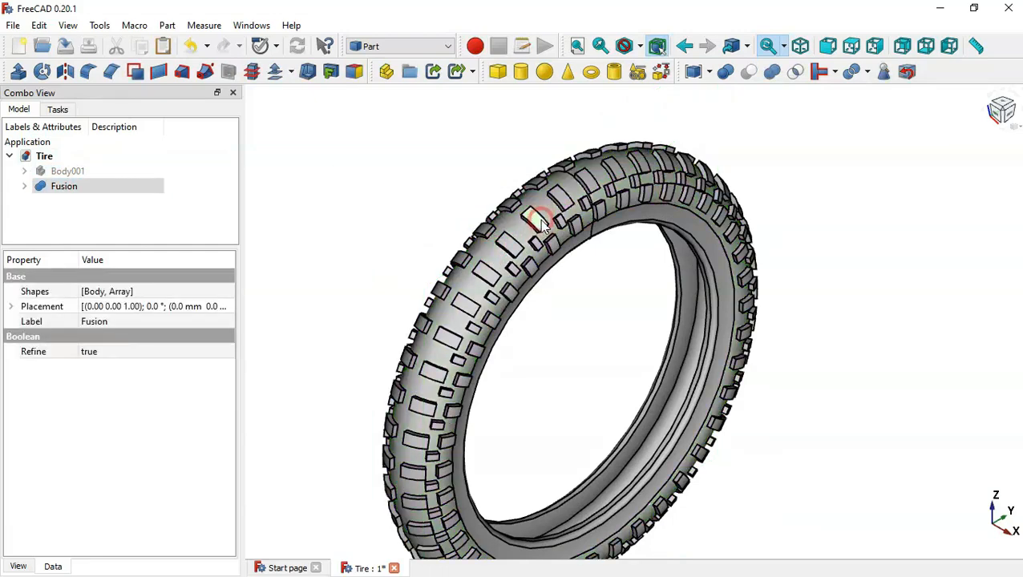
left_click(407, 201)
scroll(294, 199, "down", 2)
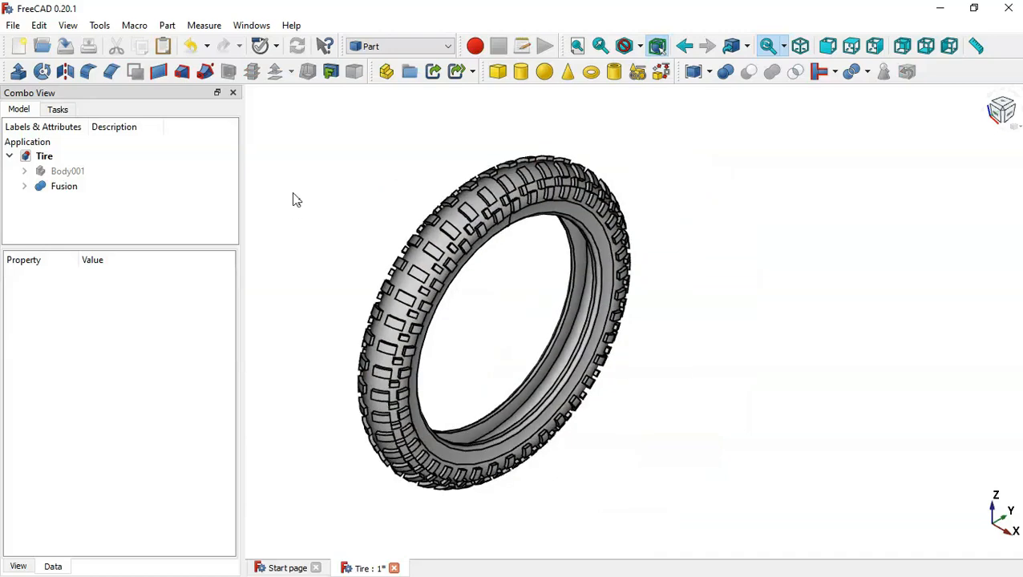
- Switch to the Part Design workbench and create a new body
left_click(401, 48)
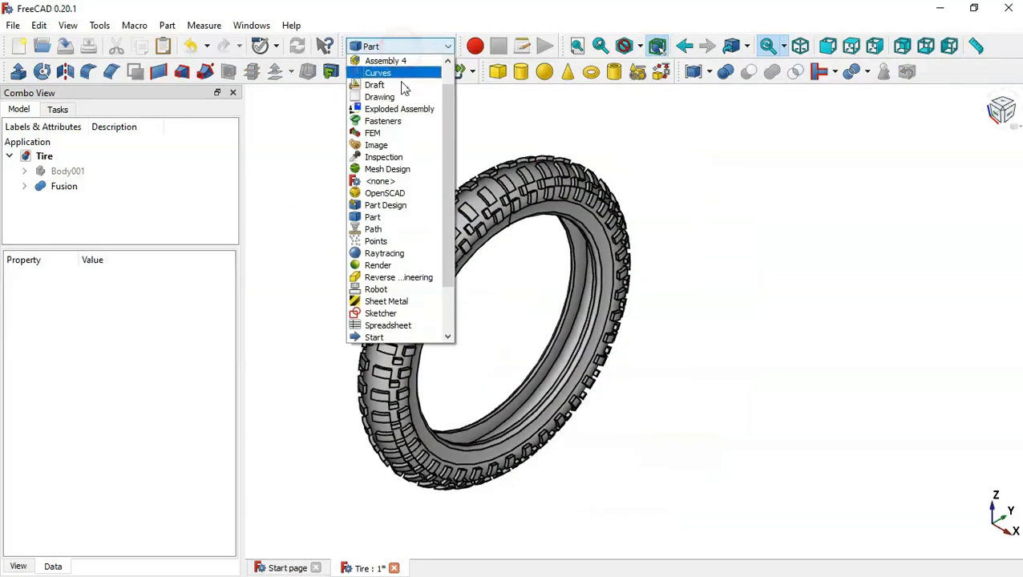
left_click(393, 210)
scroll(393, 212, "up", 2)
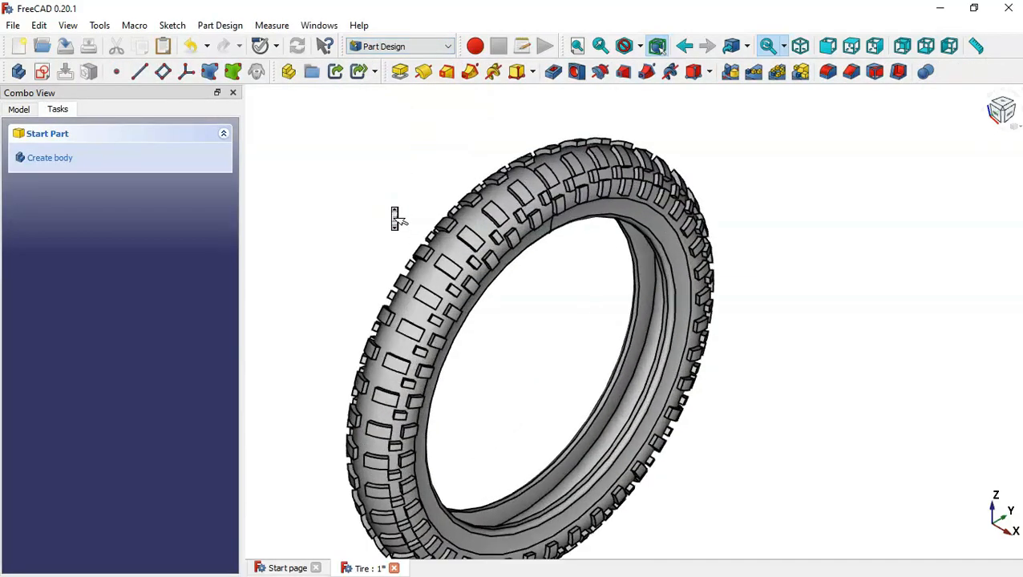
left_click(18, 109)
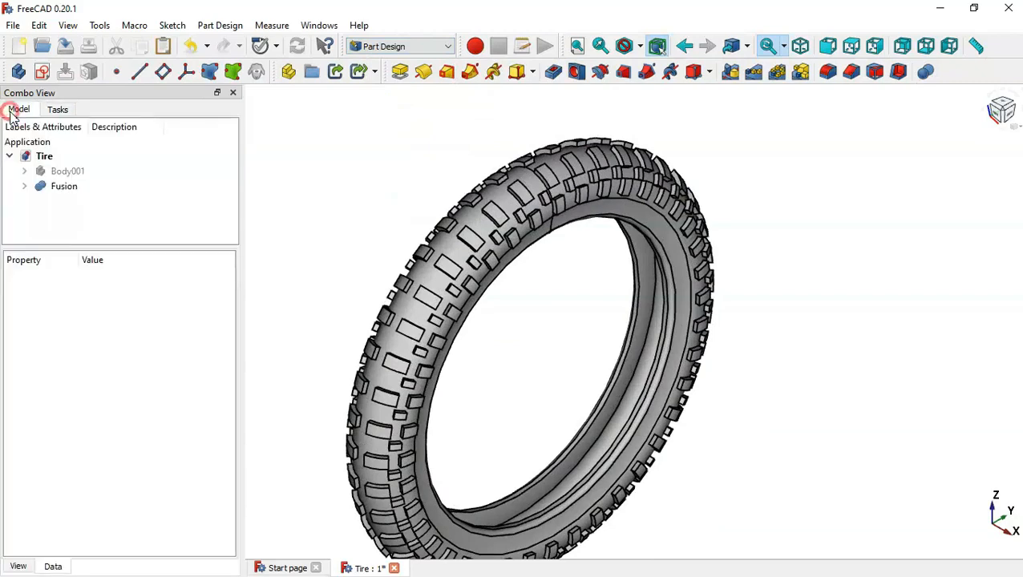
left_click(19, 72)
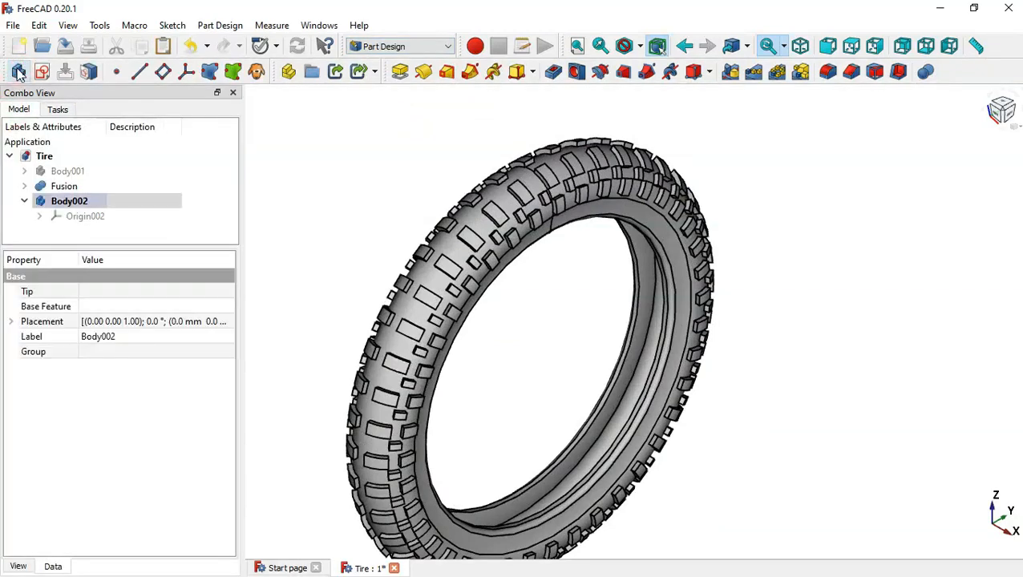
- Copy Sketch001 from Body001's Revolution001, including only the sketch and leaving out the XZ_Plane001 dependency
left_click(25, 172)
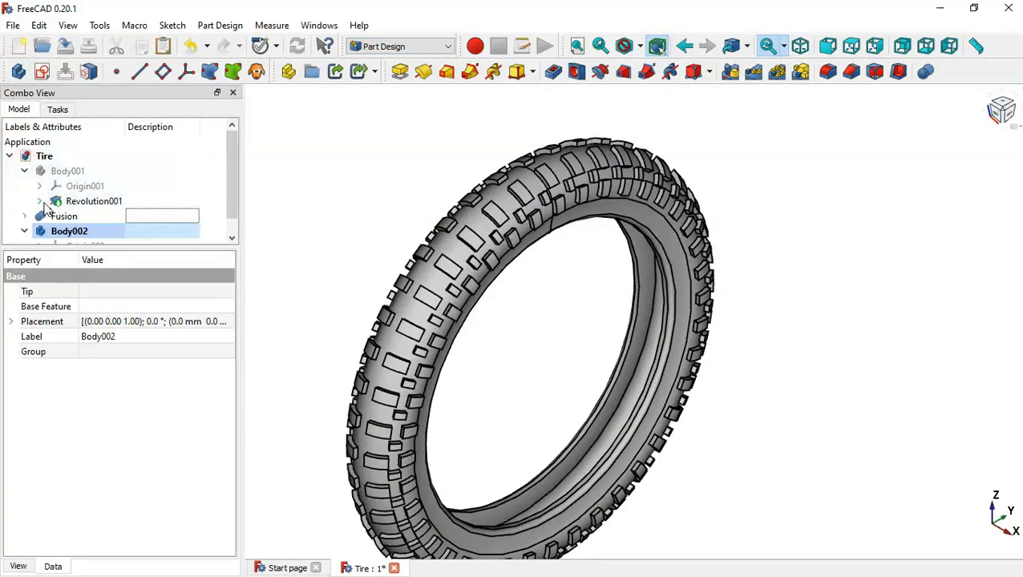
left_click(39, 201)
left_click(98, 216)
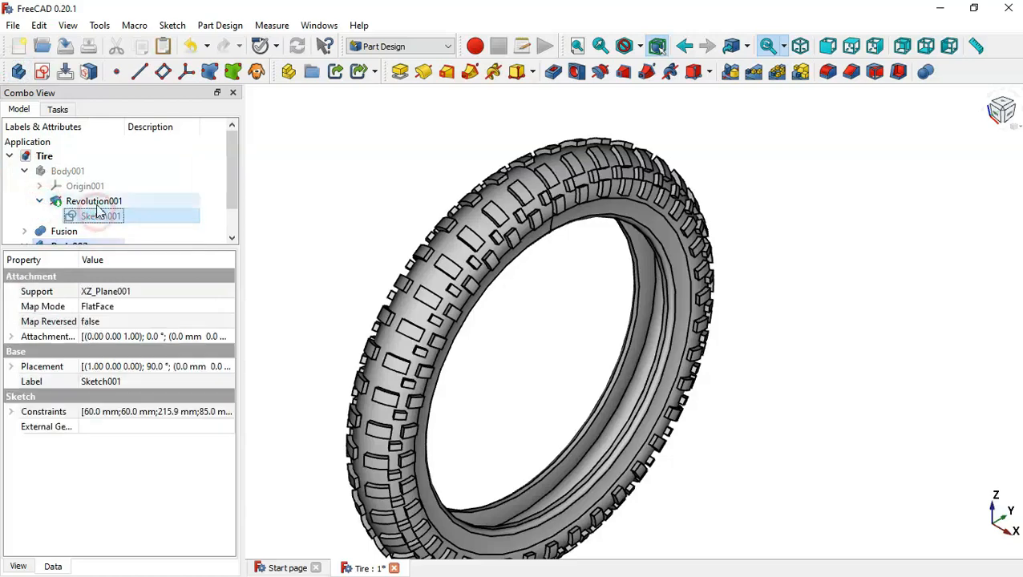
left_click(140, 47)
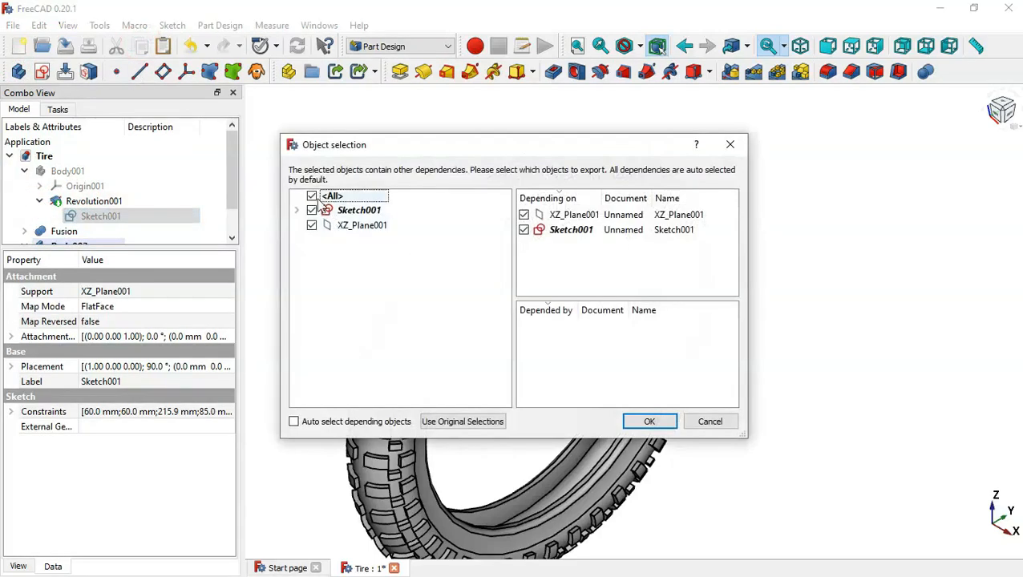
left_click(311, 196)
left_click(311, 210)
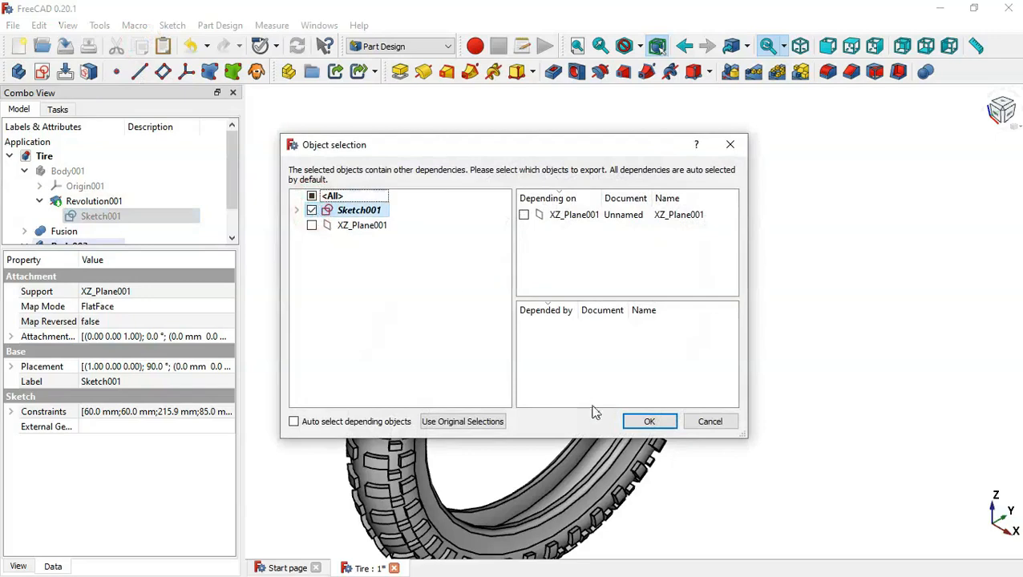
left_click(648, 421)
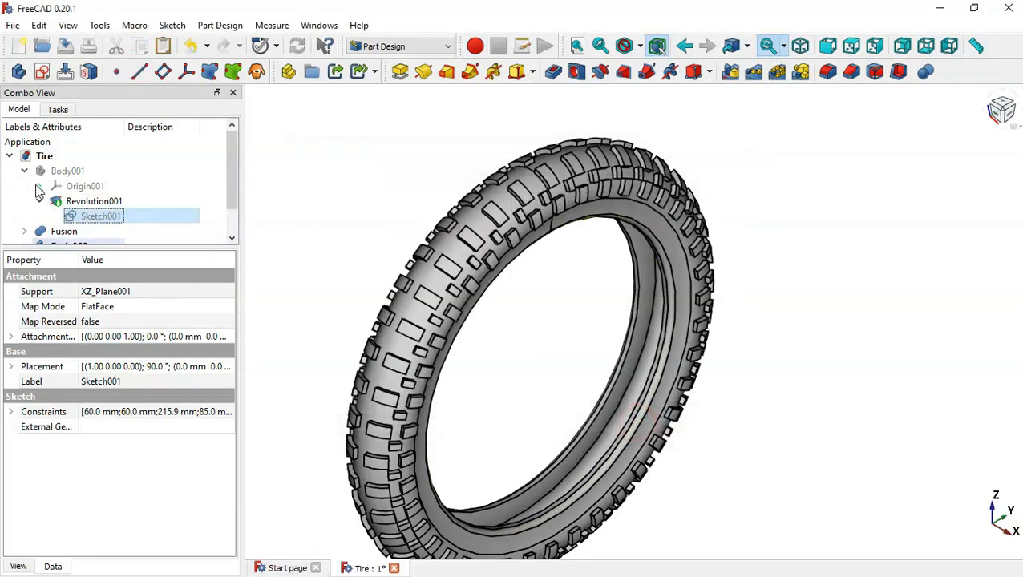
left_click(23, 171)
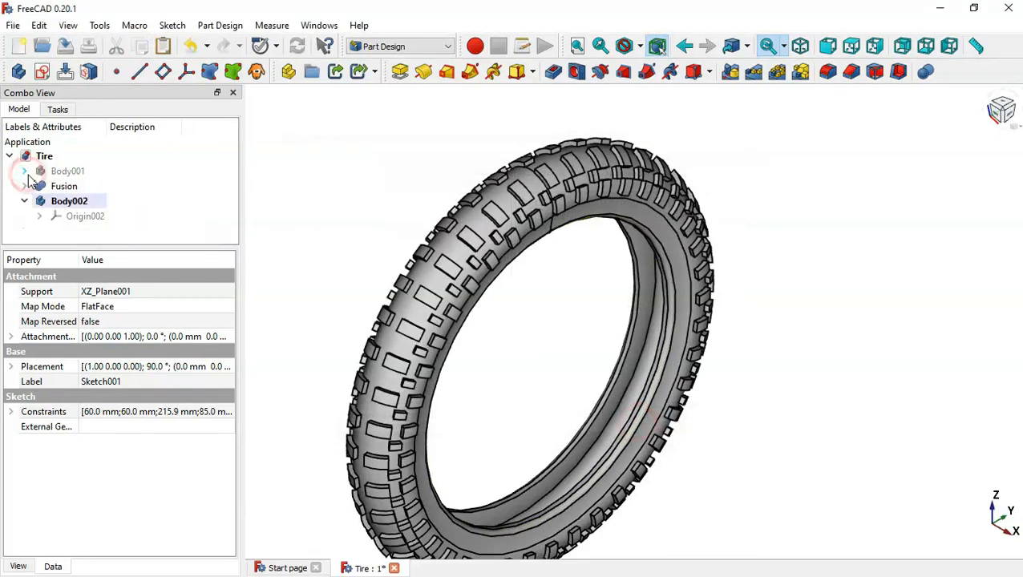
- Paste the copied profile sketch into the document and move it into Body002
left_click(107, 232)
left_click(163, 46)
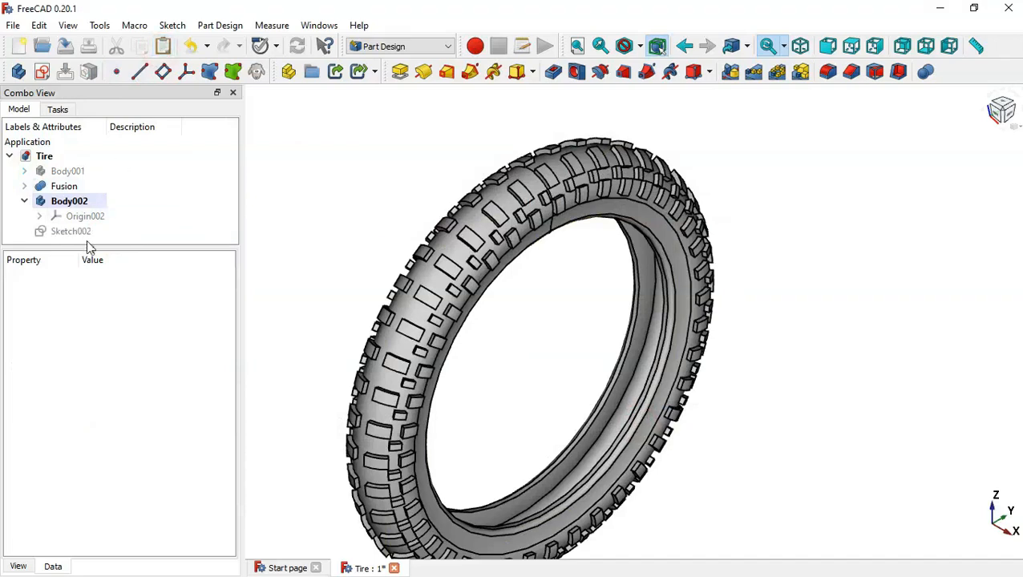
mouse_move(84, 238)
left_mouse_down()
mouse_move(126, 231)
mouse_move(133, 210)
mouse_move(121, 205)
left_mouse_up()
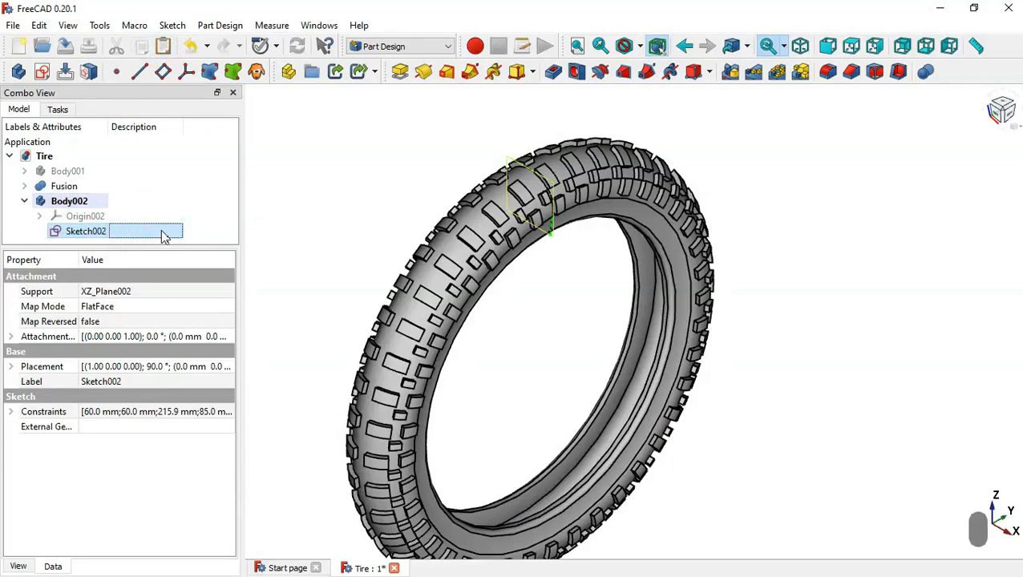
- Open Sketch002 for editing and turn on the section view to expose the profile inside the tire
double_click(163, 234)
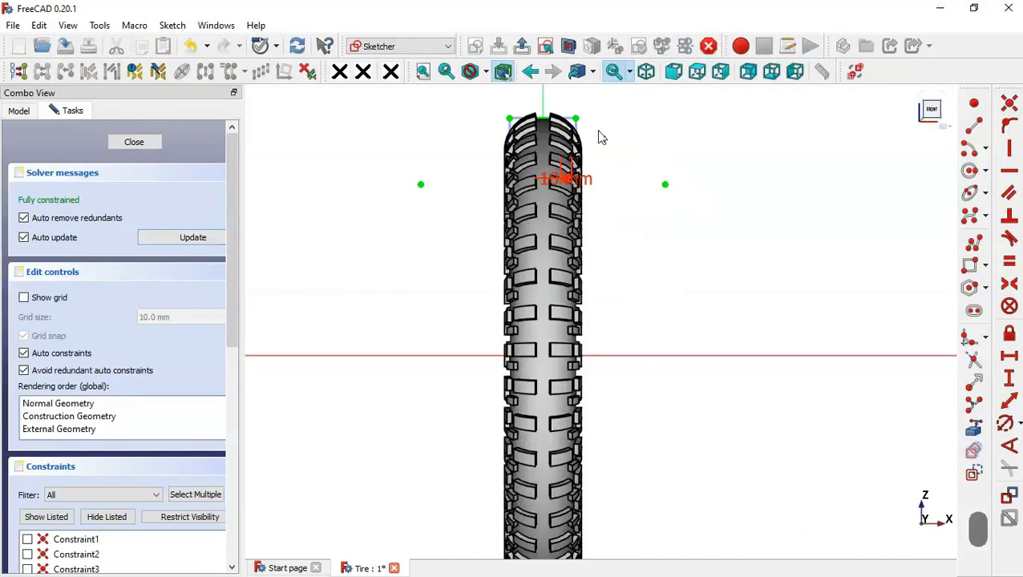
left_click(568, 45)
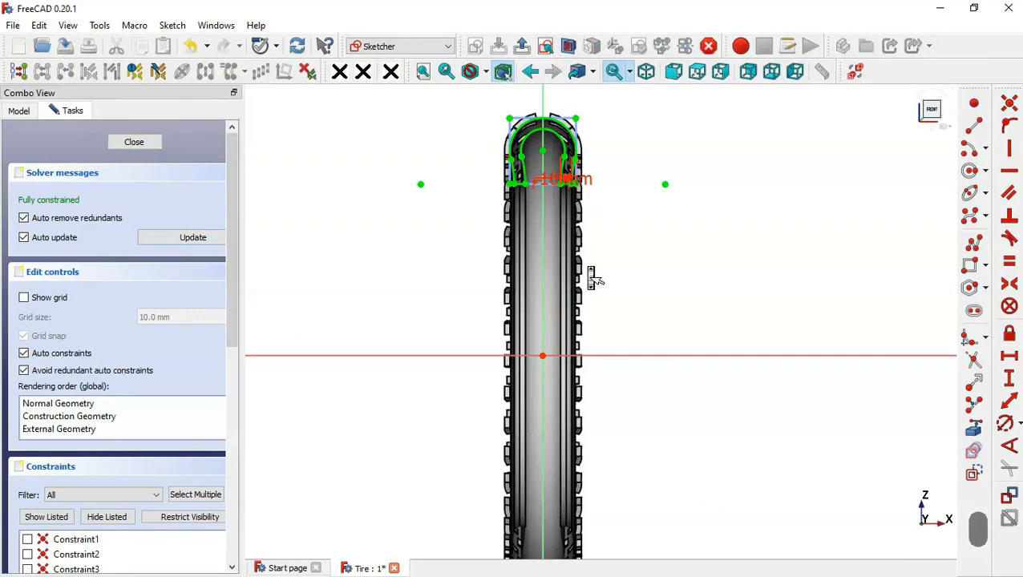
scroll(593, 278, "down", 2)
scroll(552, 153, "up", 3)
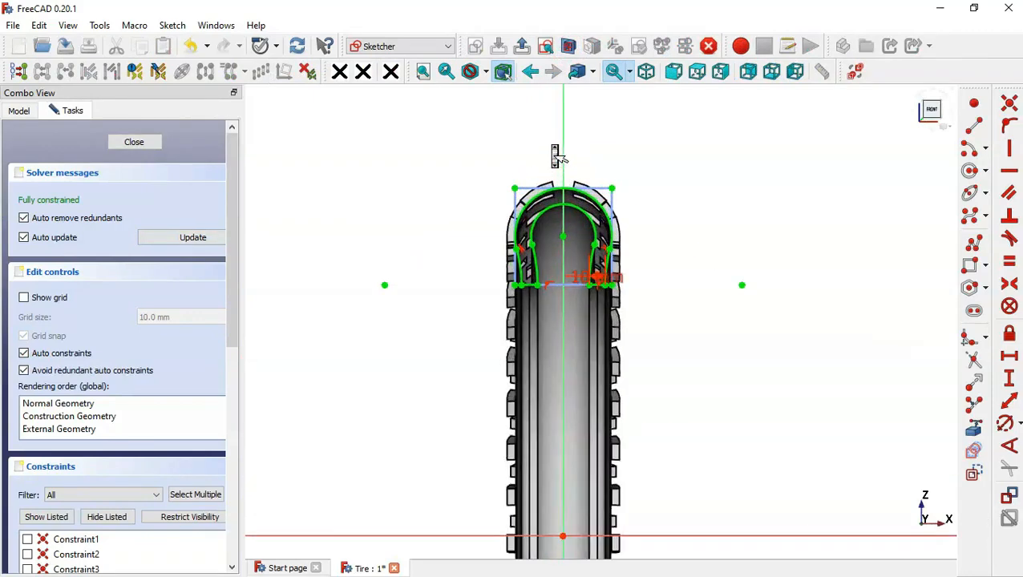
- Move the 10 mm wall dimension clear of the profile and show all listed constraints of the sketch
left_click_drag(630, 323, 719, 396)
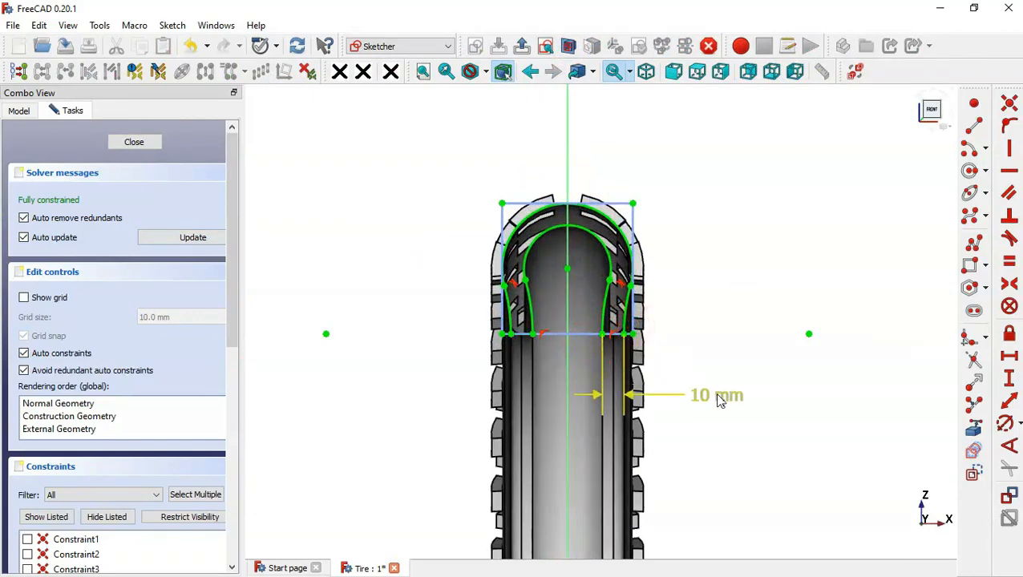
left_click(56, 516)
scroll(672, 303, "up", 3)
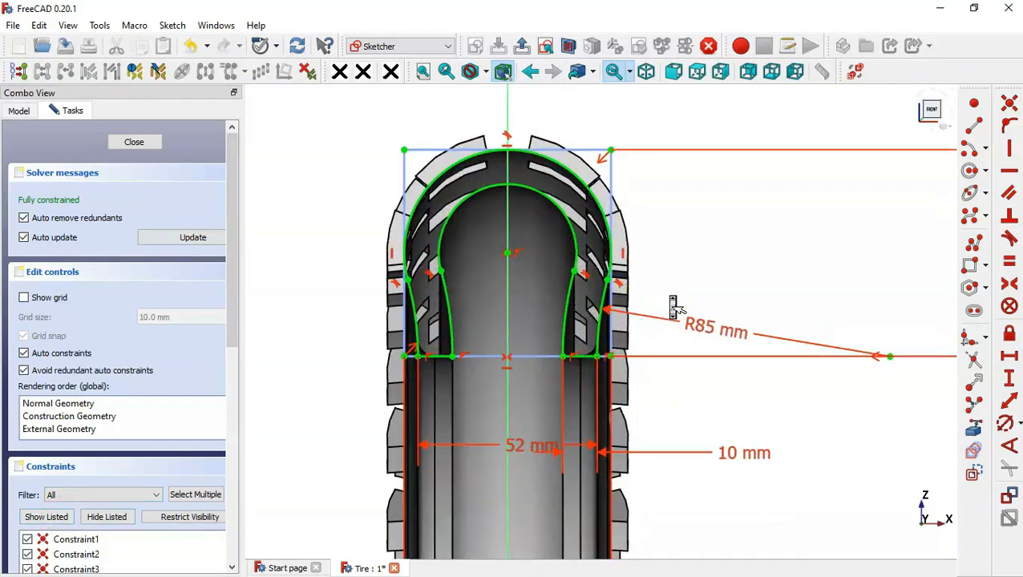
scroll(671, 302, "down", 3)
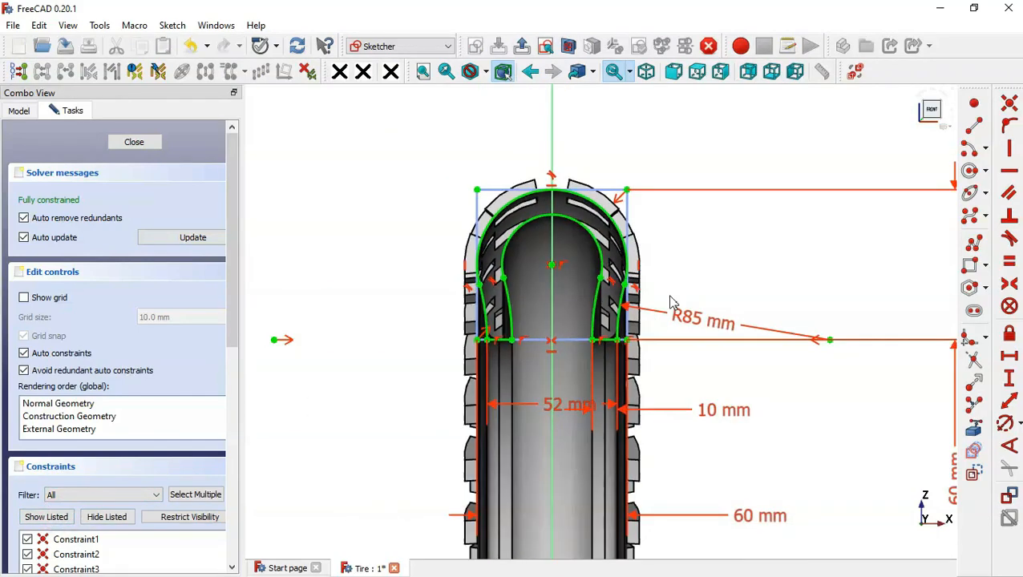
scroll(561, 407, "down", 2)
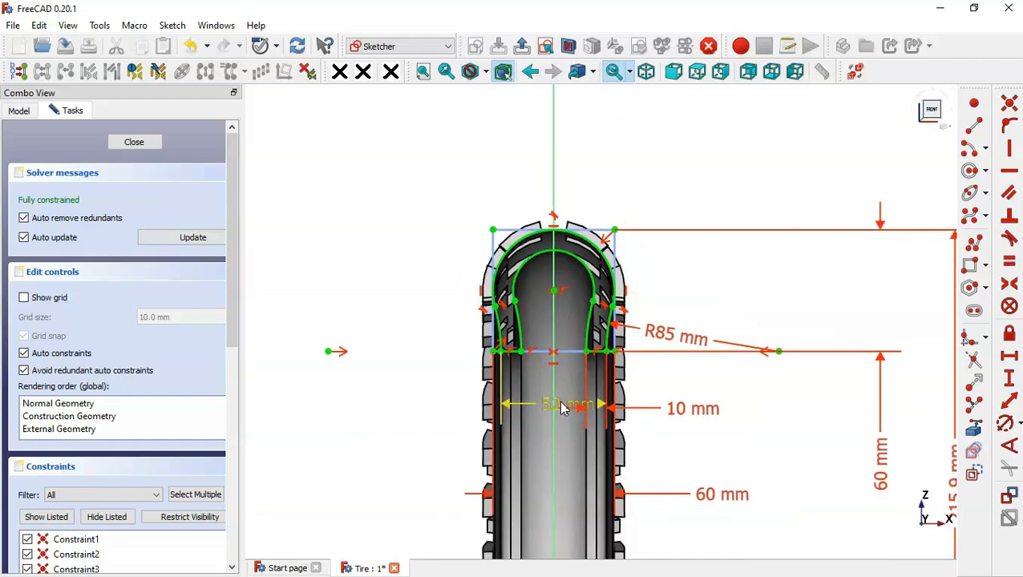
- Reposition the arc radius and construction rectangle width dimensions, placing the width above the profile, and set the rectangle's width to 80 mm
left_click_drag(670, 341, 663, 319)
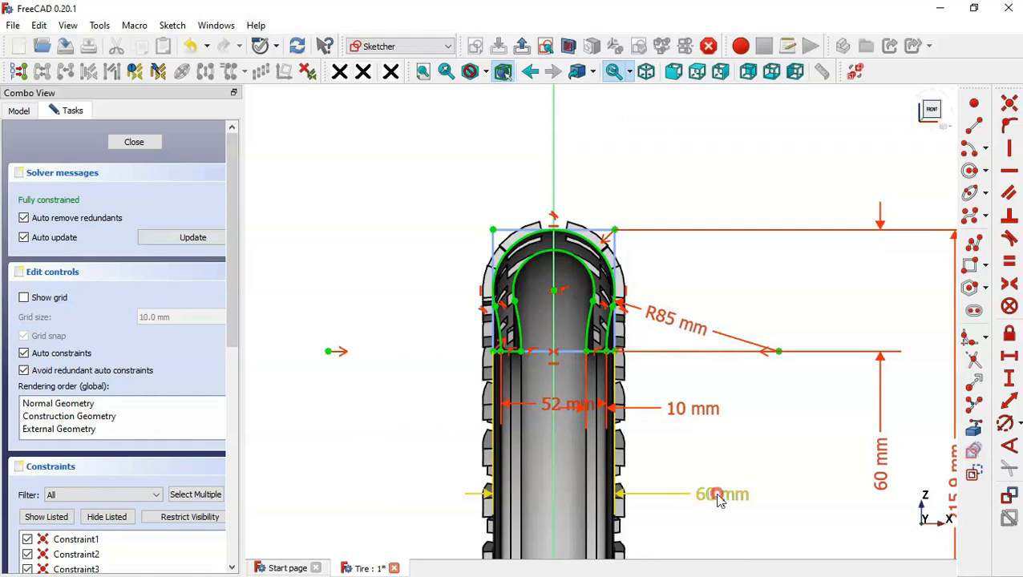
left_click_drag(719, 499, 687, 161)
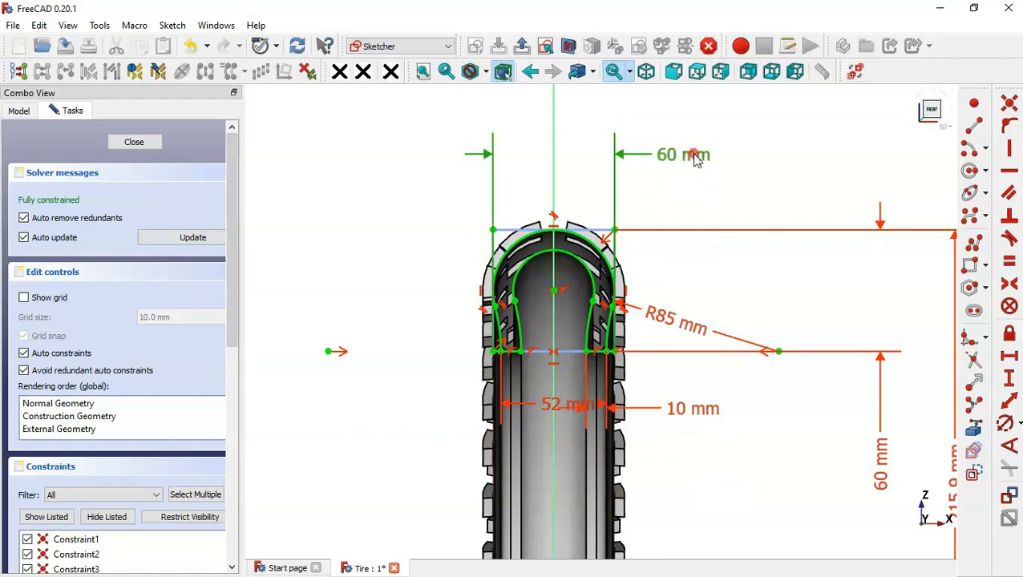
double_click(697, 157)
type("8")
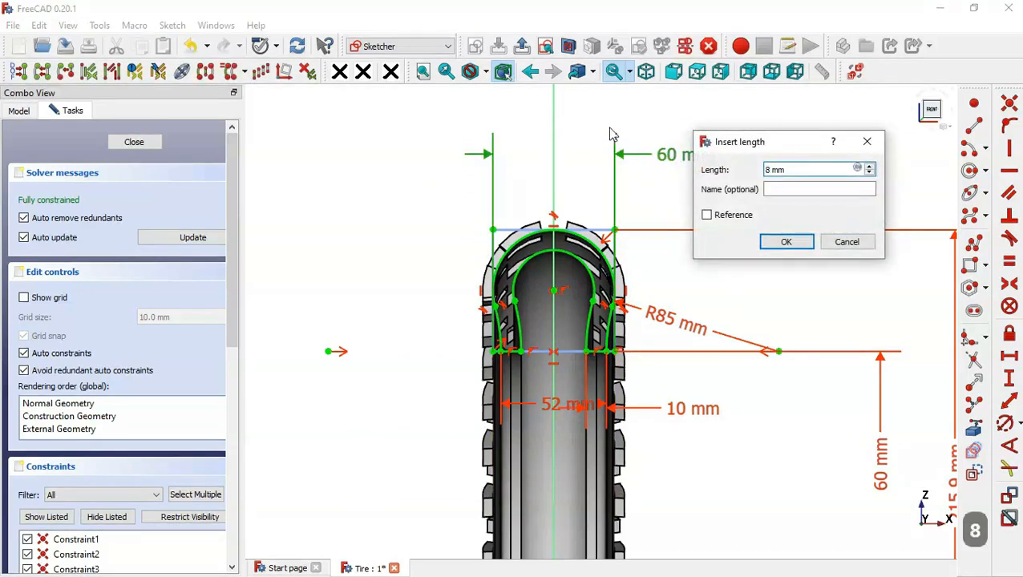
type("0")
key("Return")
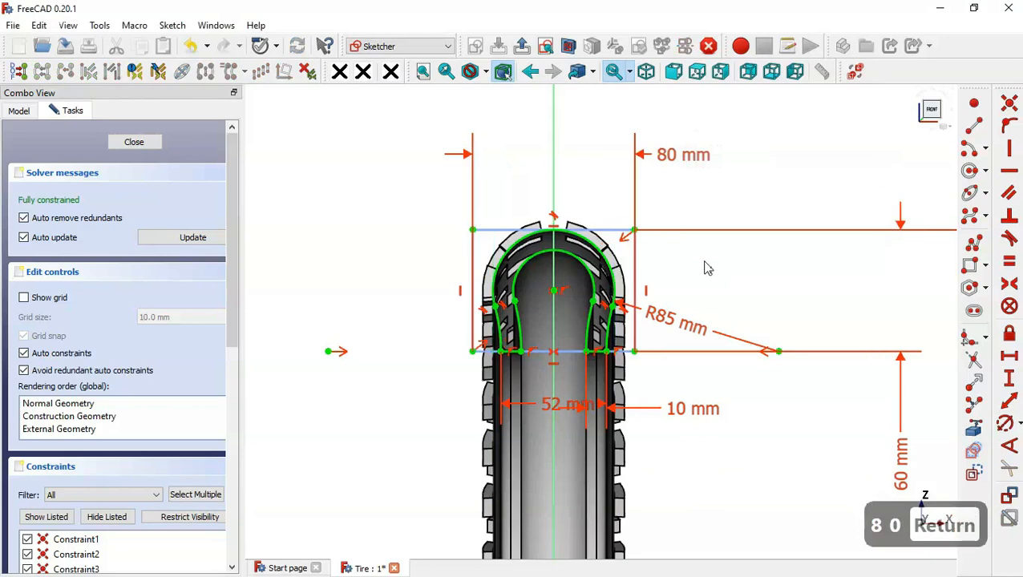
- Set the construction rectangle's height to 80 mm
scroll(705, 268, "down", 1)
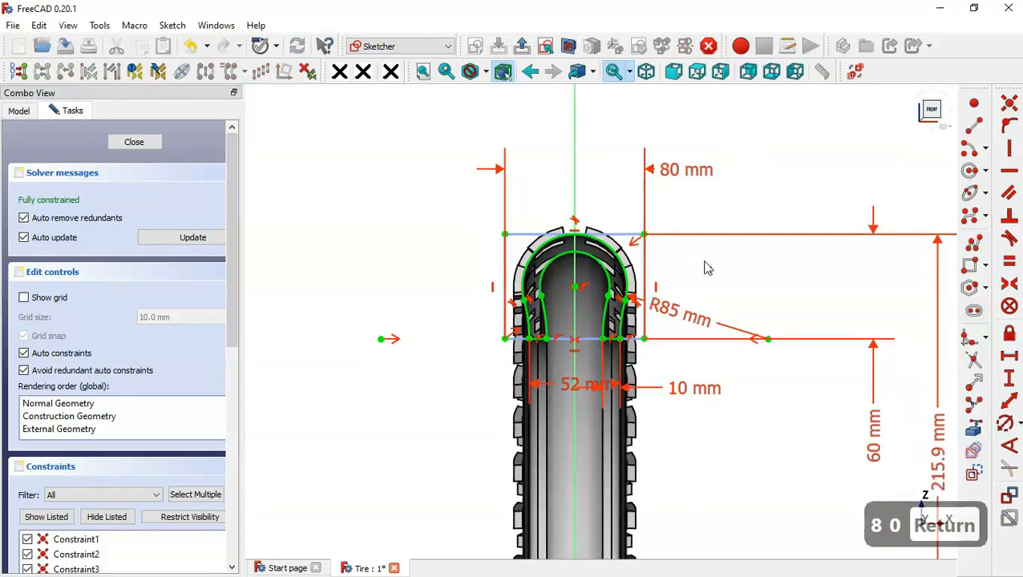
double_click(874, 433)
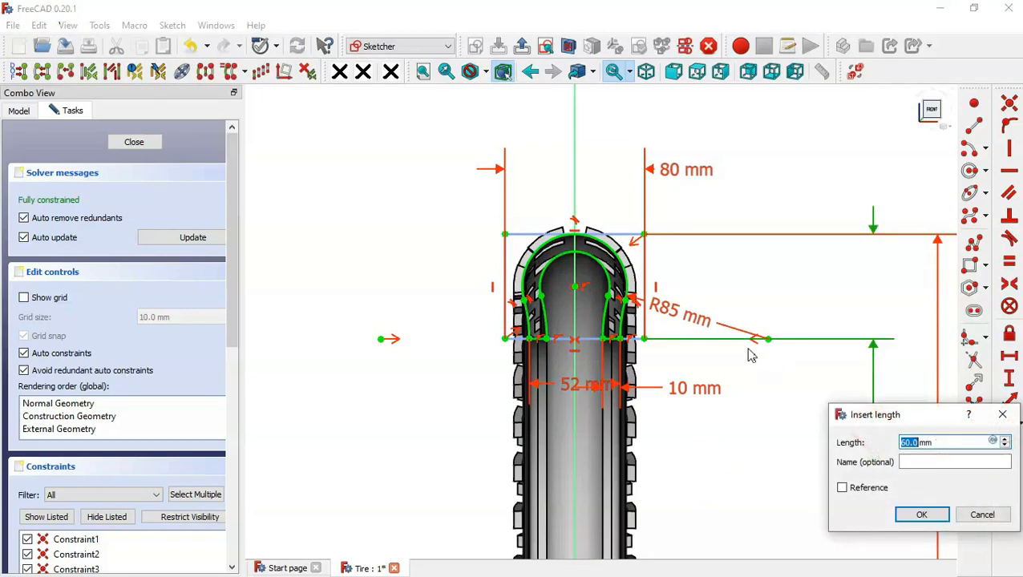
type("80")
key("Return")
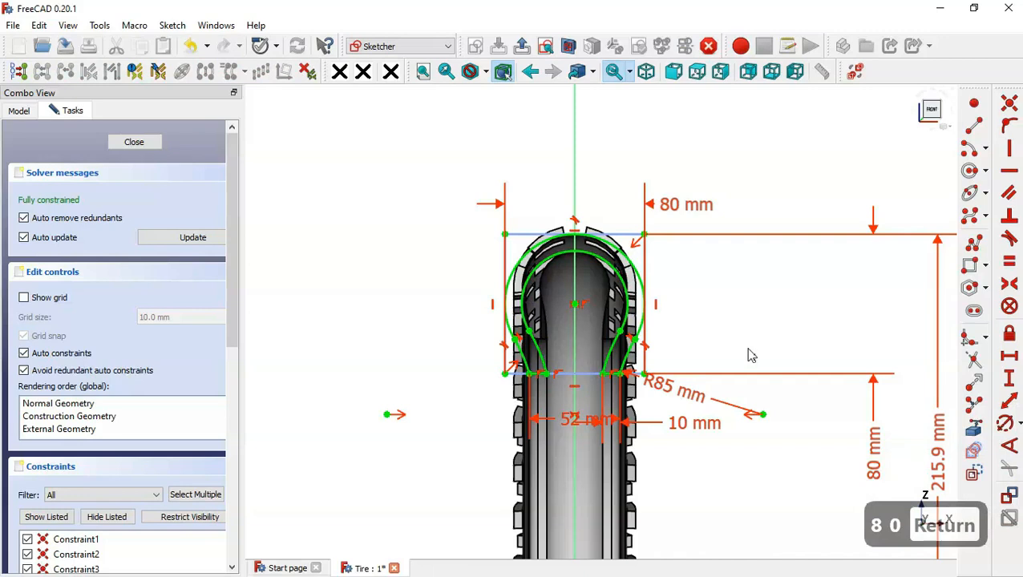
- Set the vertical distance from the origin to the rectangle's top edge to 215.9+20 mm
scroll(686, 221, "down", 1)
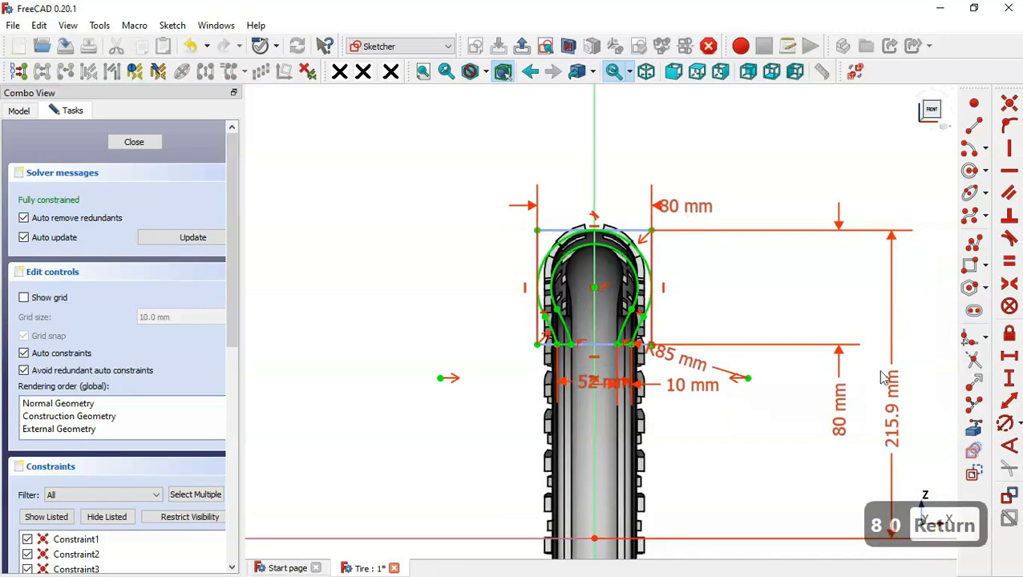
scroll(882, 377, "up", 1)
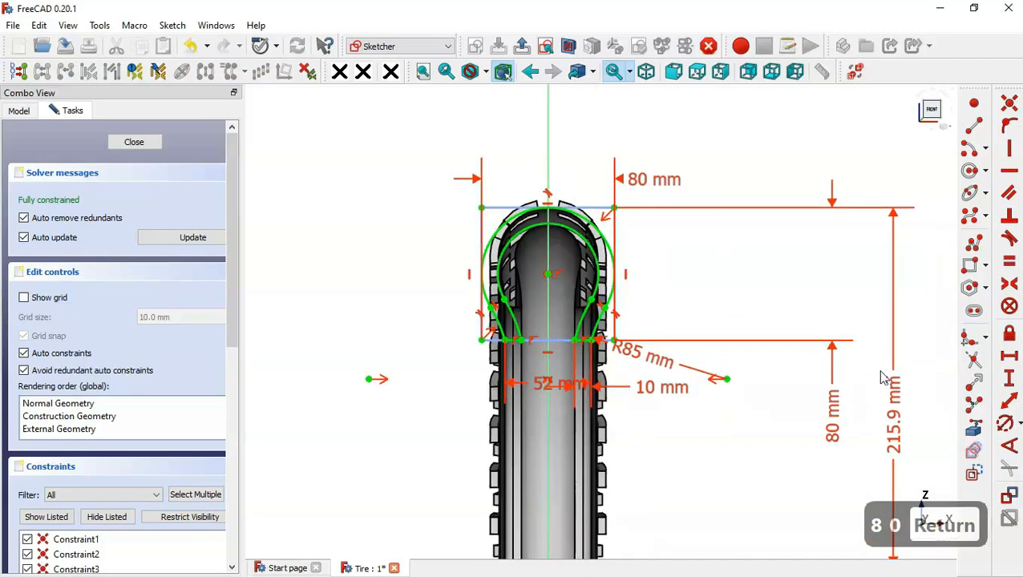
double_click(896, 415)
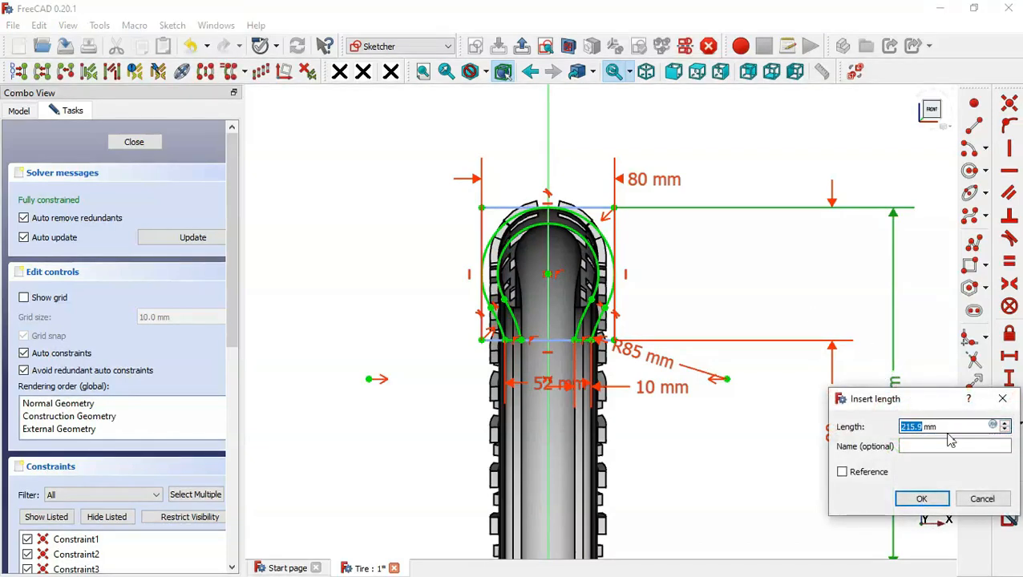
left_click_drag(929, 399, 657, 187)
left_click(676, 214)
key("BackSpace")
key("BackSpace")
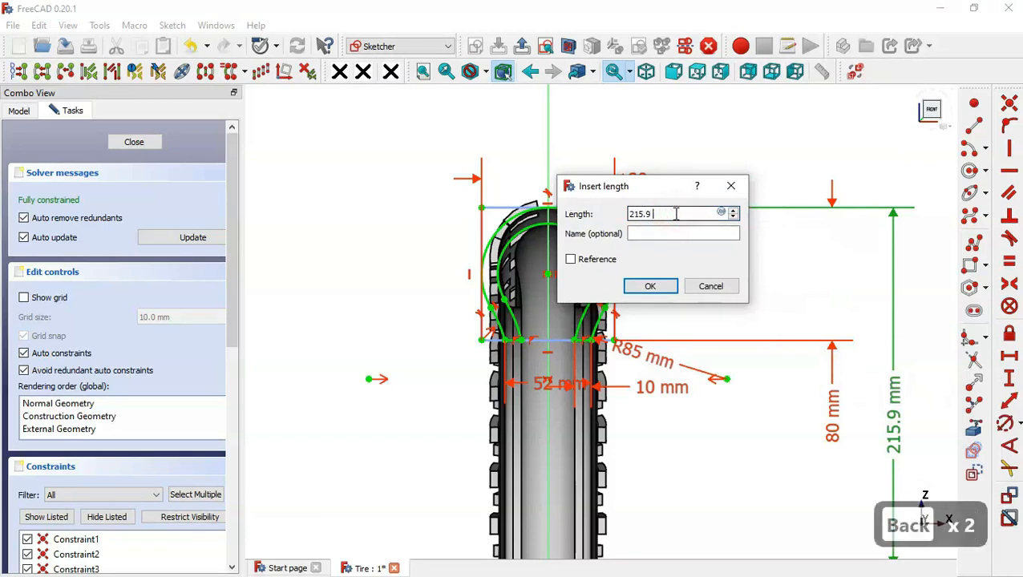
type("+20")
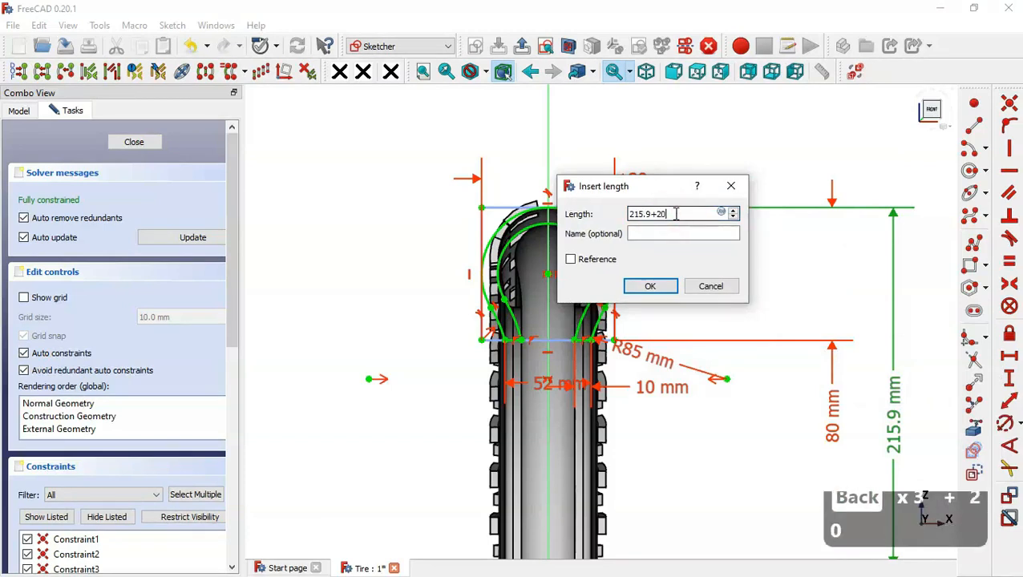
key("Return")
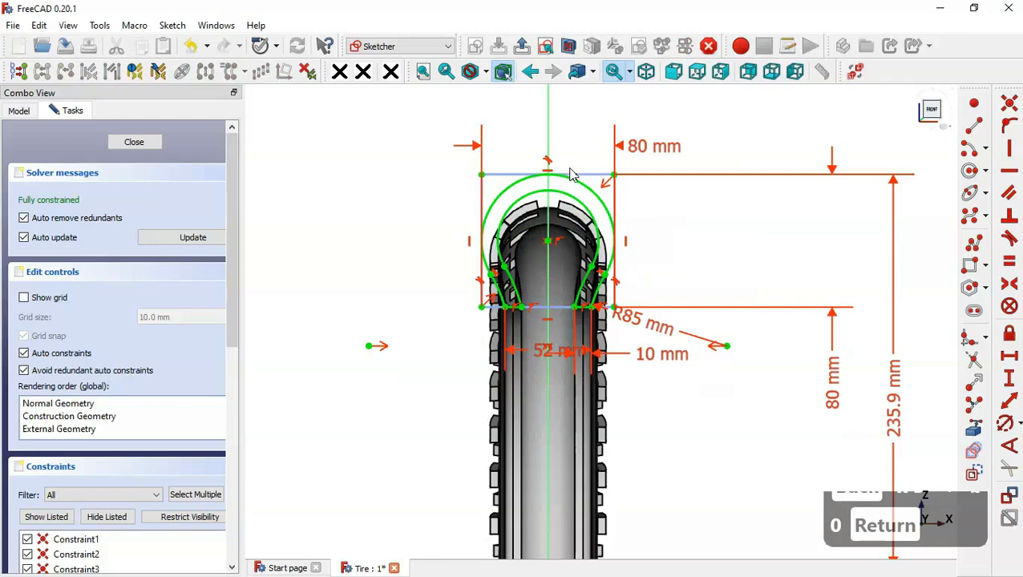
- Set the outer width at the base of the tire profile to 72 mm
scroll(571, 175, "up", 2)
scroll(633, 357, "up", 1)
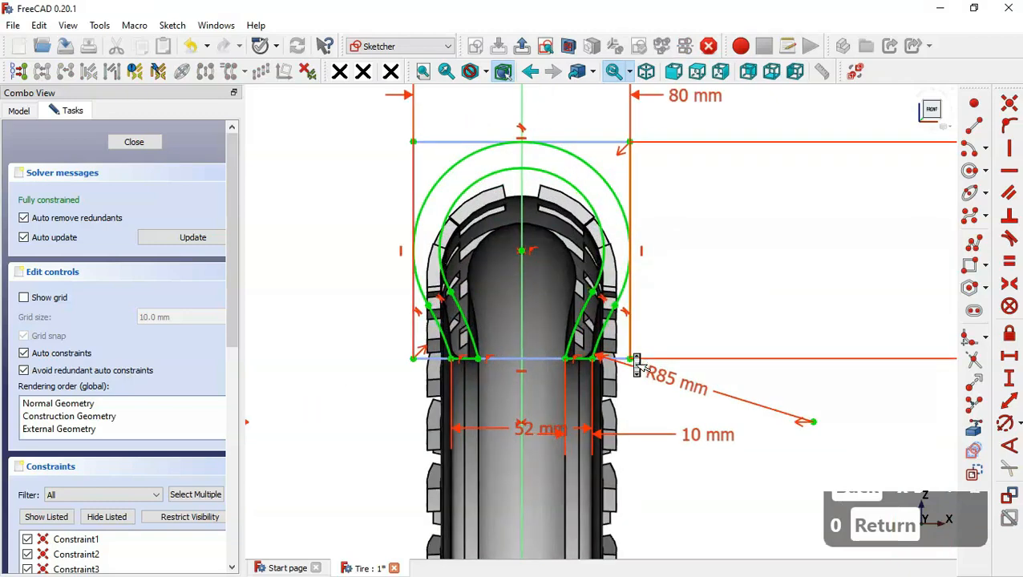
double_click(539, 432)
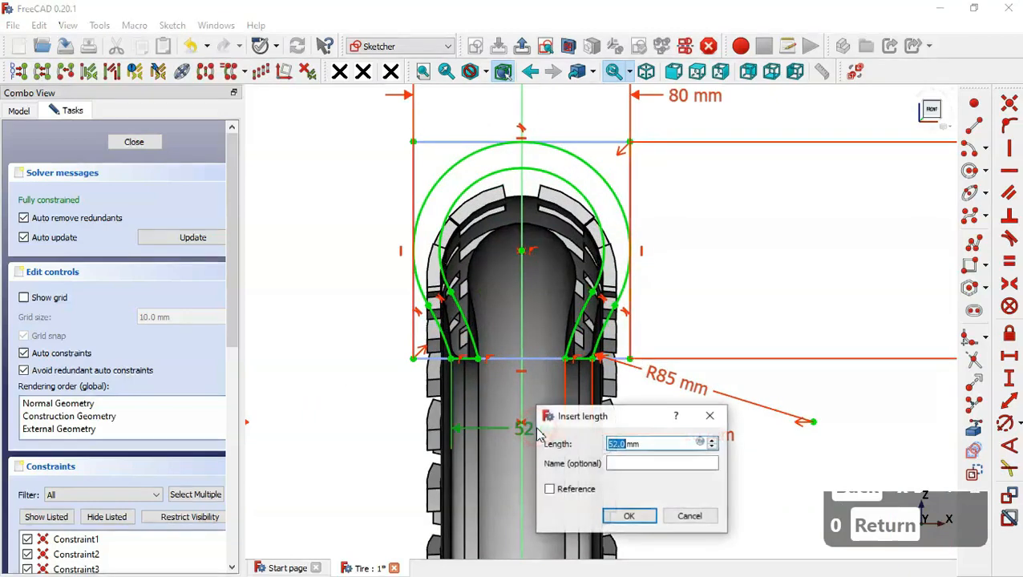
type("72")
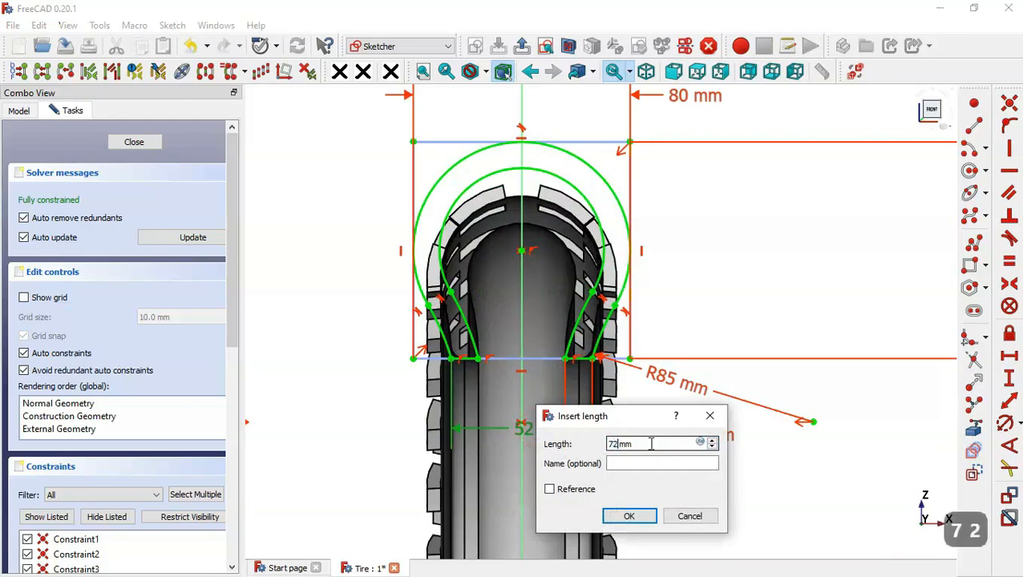
key("Return")
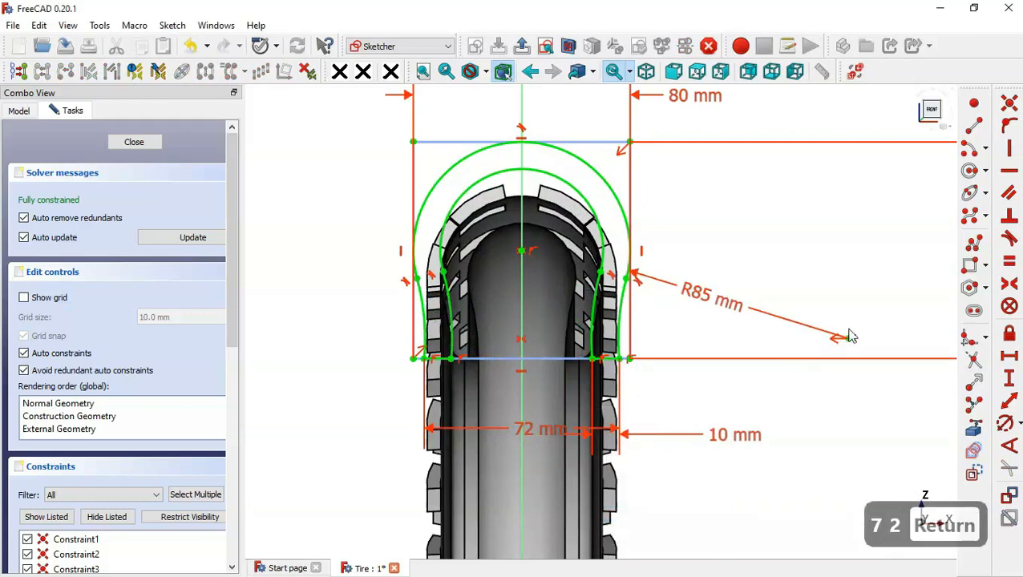
- Set the radius of the profile's outer side arc to 105 mm
mouse_move(879, 311)
middle_mouse_down()
mouse_move(845, 319)
mouse_move(867, 322)
middle_mouse_up()
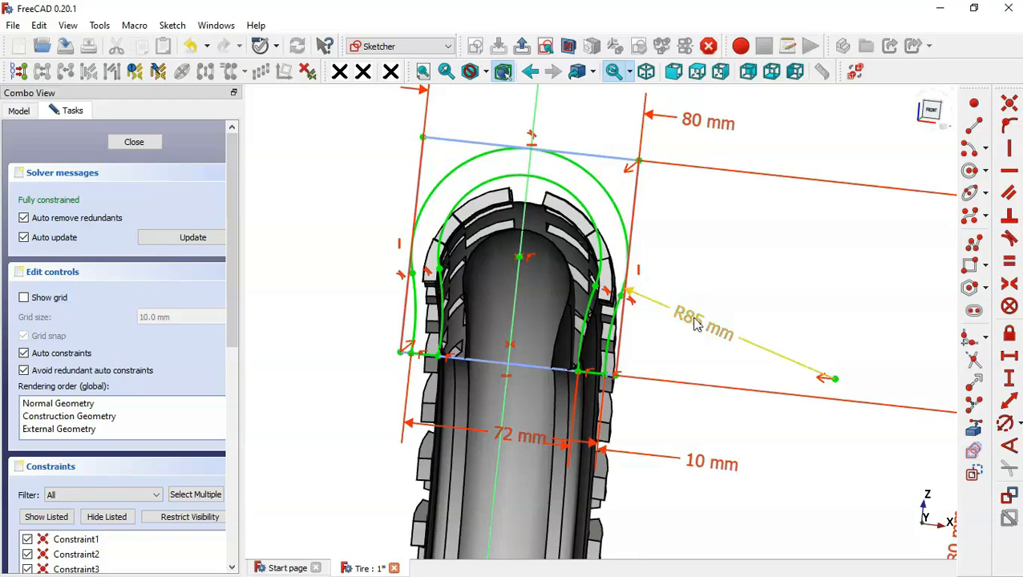
double_click(694, 320)
type("105")
key("Return")
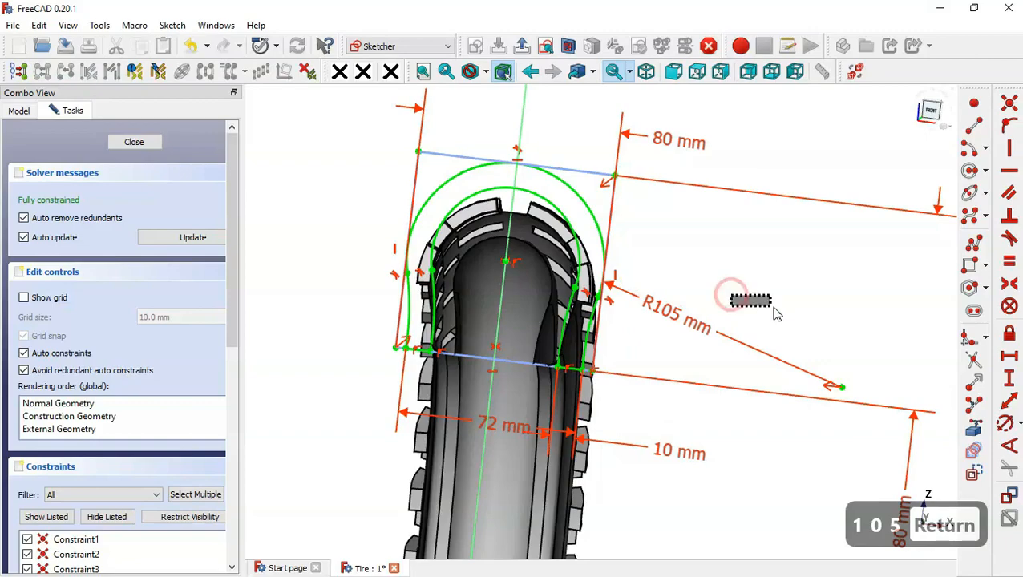
- Set the outer width at the base of the tire profile to 72.5 mm
mouse_move(698, 278)
middle_mouse_down()
mouse_move(726, 289)
mouse_move(705, 276)
mouse_move(714, 278)
middle_mouse_up()
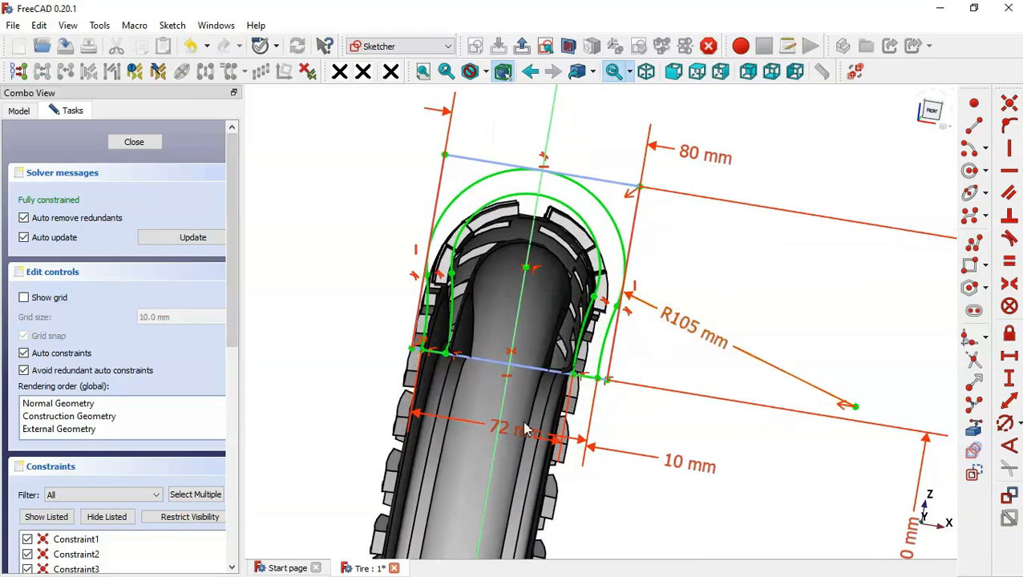
double_click(422, 379)
type("72.5mm")
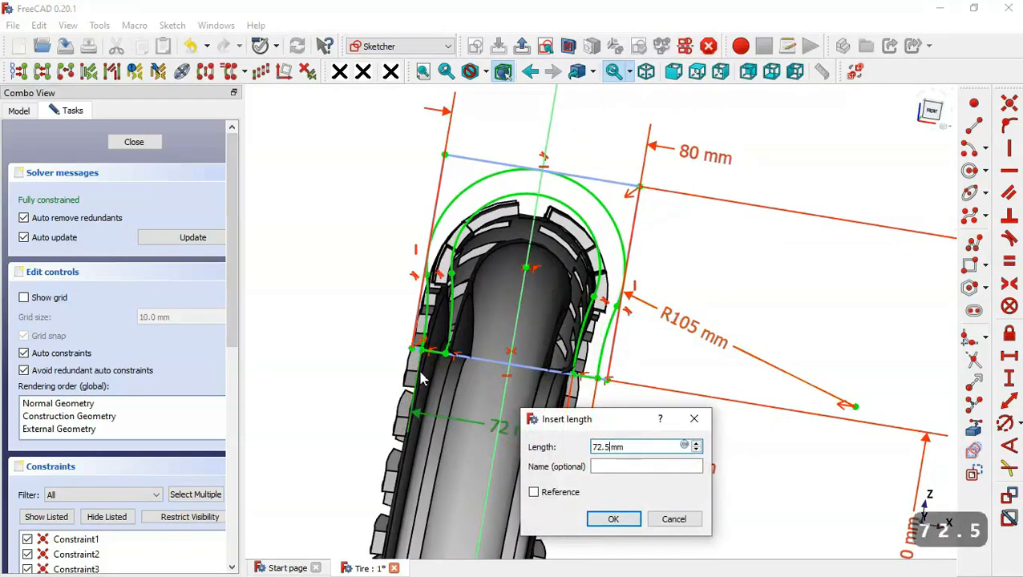
key("Return")
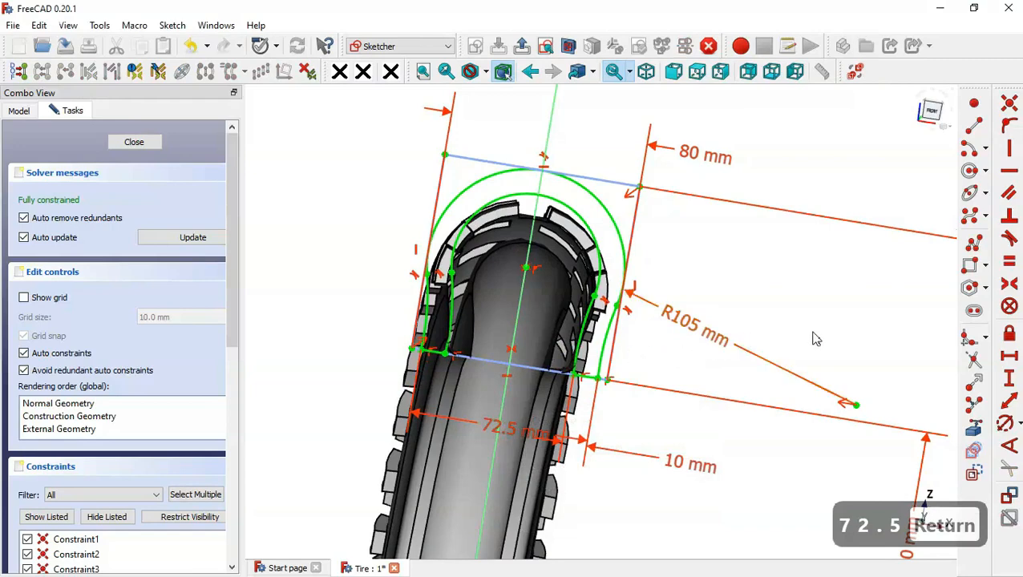
mouse_move(815, 339)
middle_mouse_down()
mouse_move(783, 315)
mouse_move(798, 319)
mouse_move(791, 324)
middle_mouse_up()
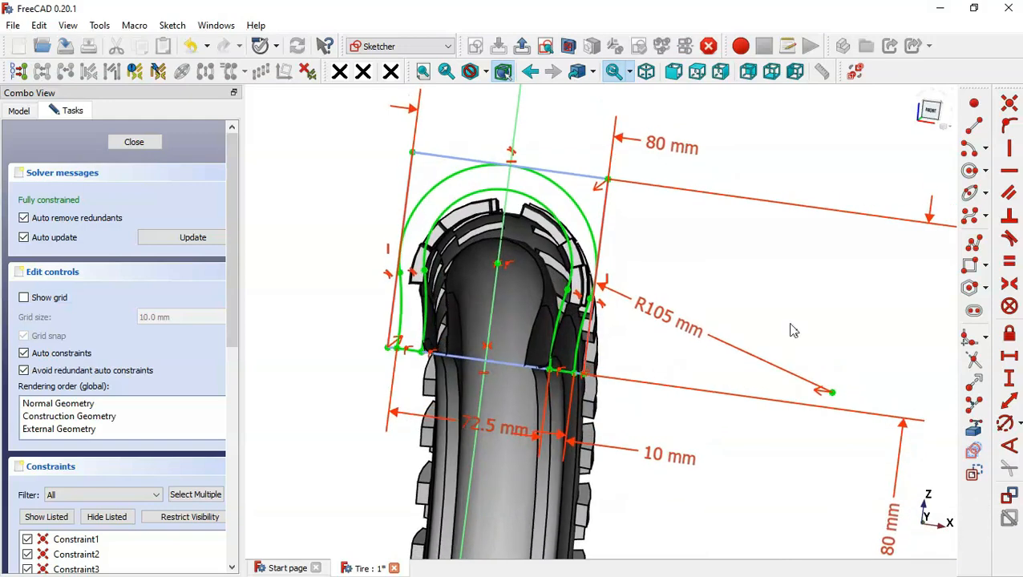
middle_click_drag(695, 299, 697, 303)
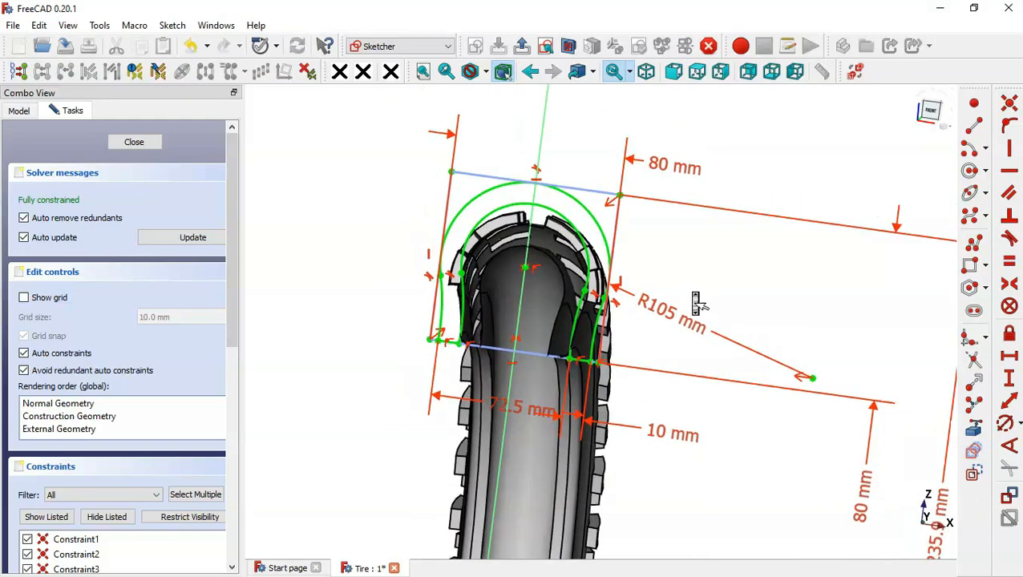
scroll(696, 301, "down", 4)
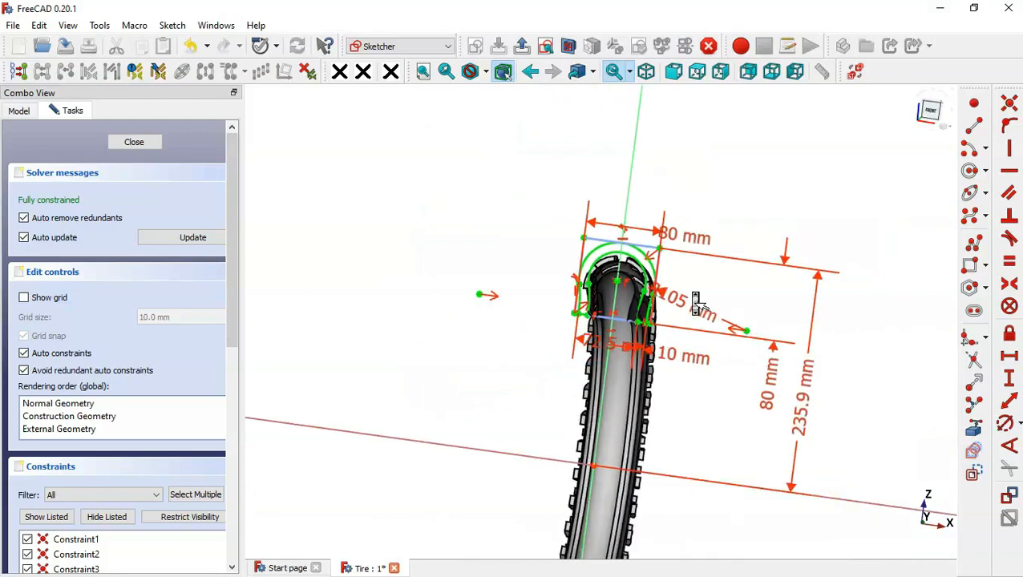
scroll(696, 303, "up", 5)
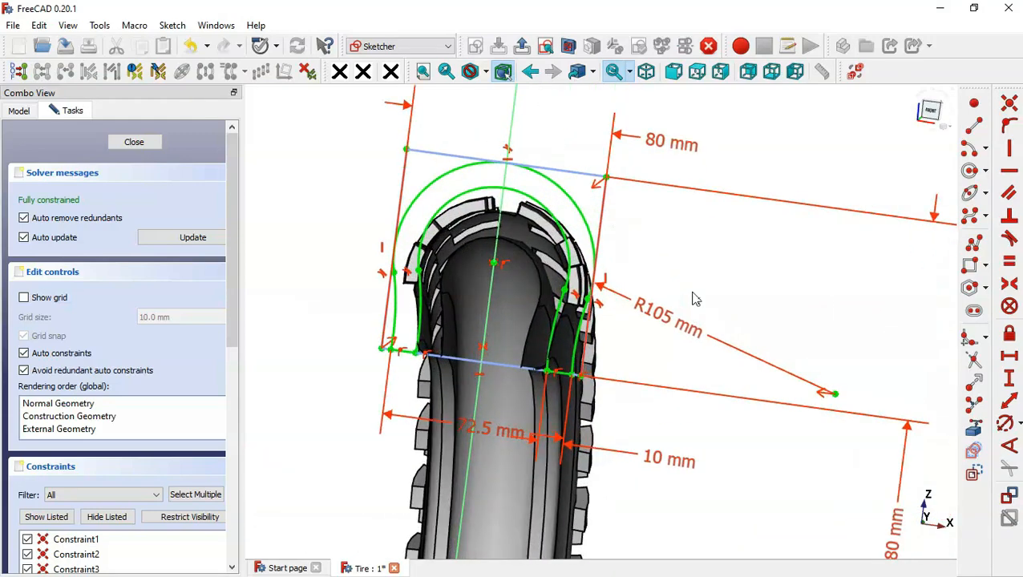
- Set the construction rectangle's width to 90 mm and the outer width at the base of the tire profile to 75 mm
double_click(661, 144)
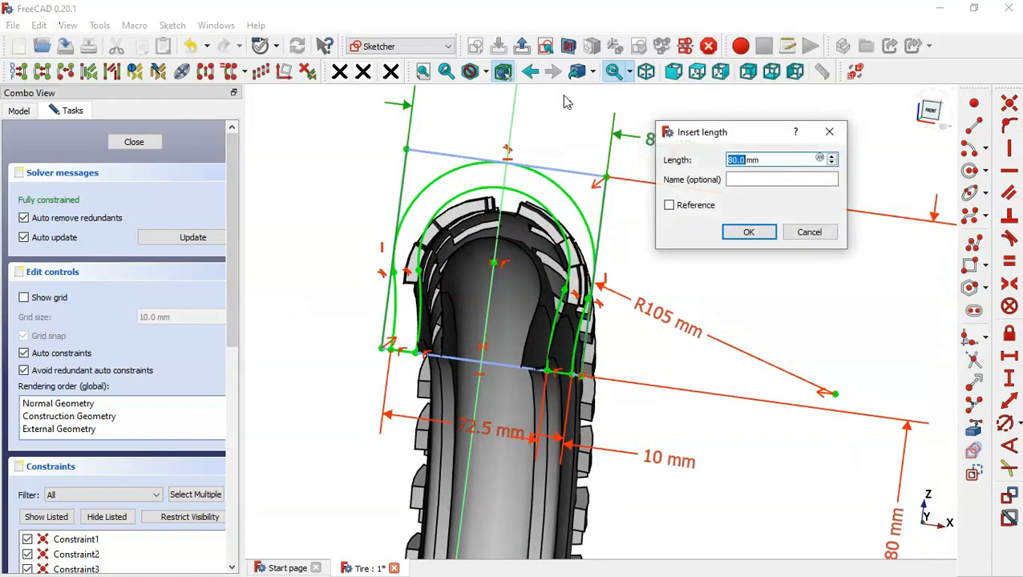
type("90")
key("Return")
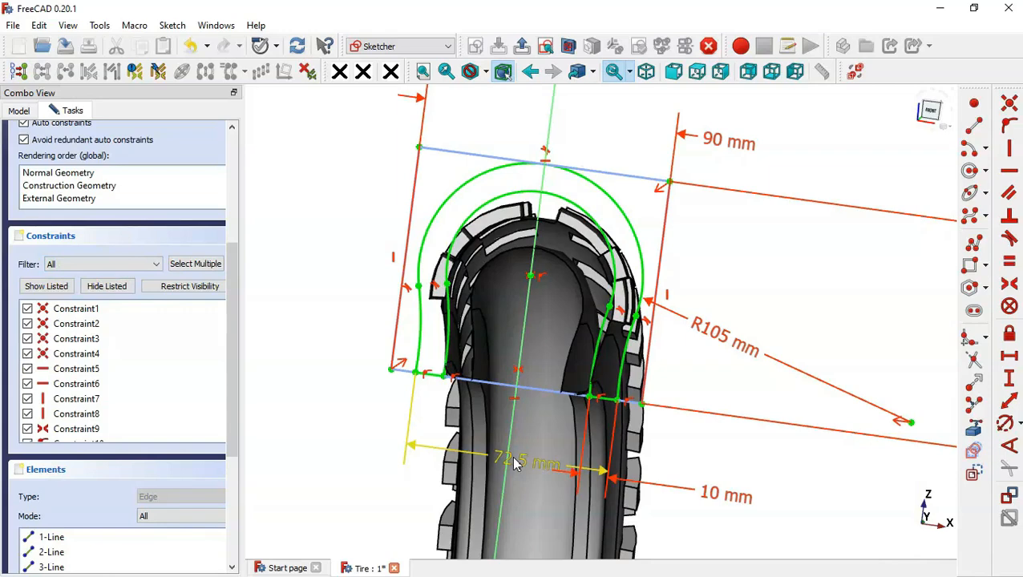
double_click(517, 463)
type("75")
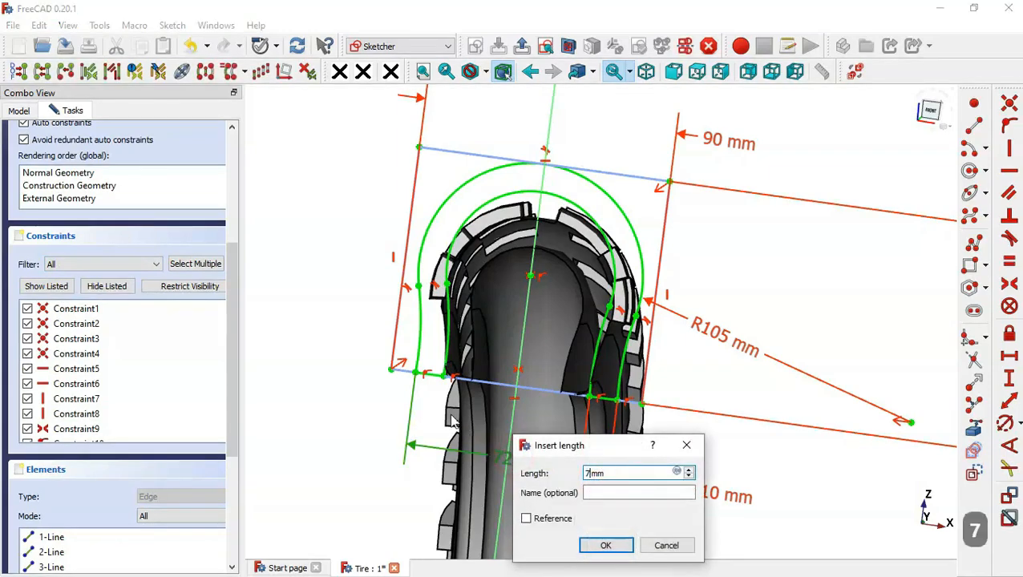
key("Return")
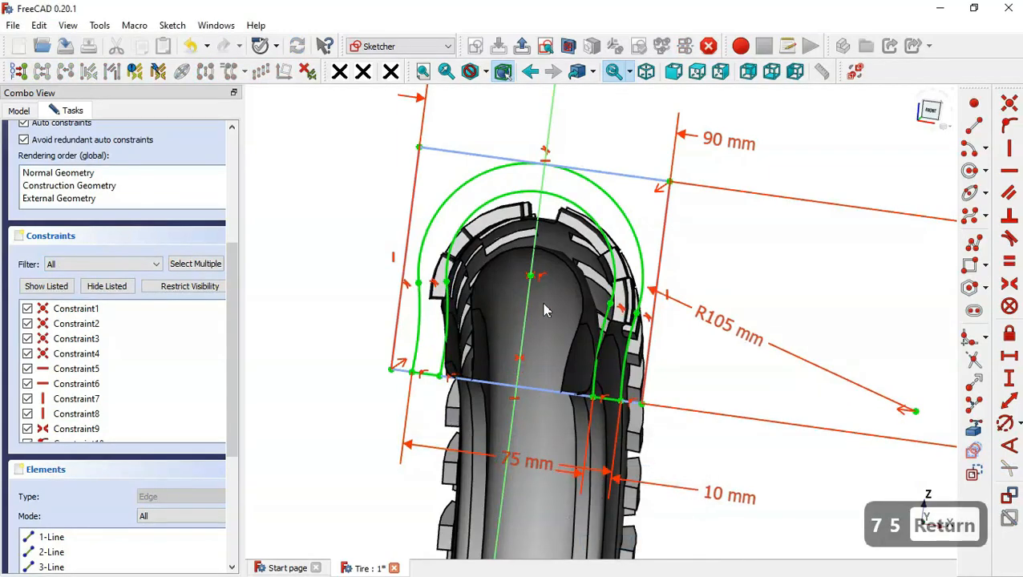
- Set the wall thickness at the base of the tire profile to 8 mm, check the fit around the tread, and close the sketch
mouse_move(415, 202)
middle_mouse_down()
mouse_move(443, 216)
mouse_move(404, 199)
mouse_move(442, 203)
mouse_move(429, 205)
middle_mouse_up()
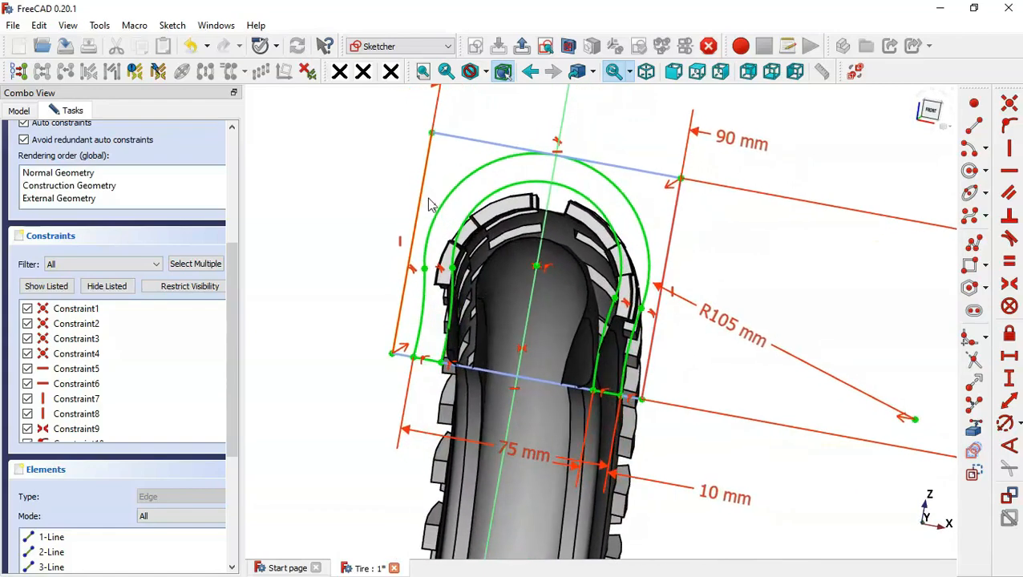
double_click(713, 492)
type("8")
key("Return")
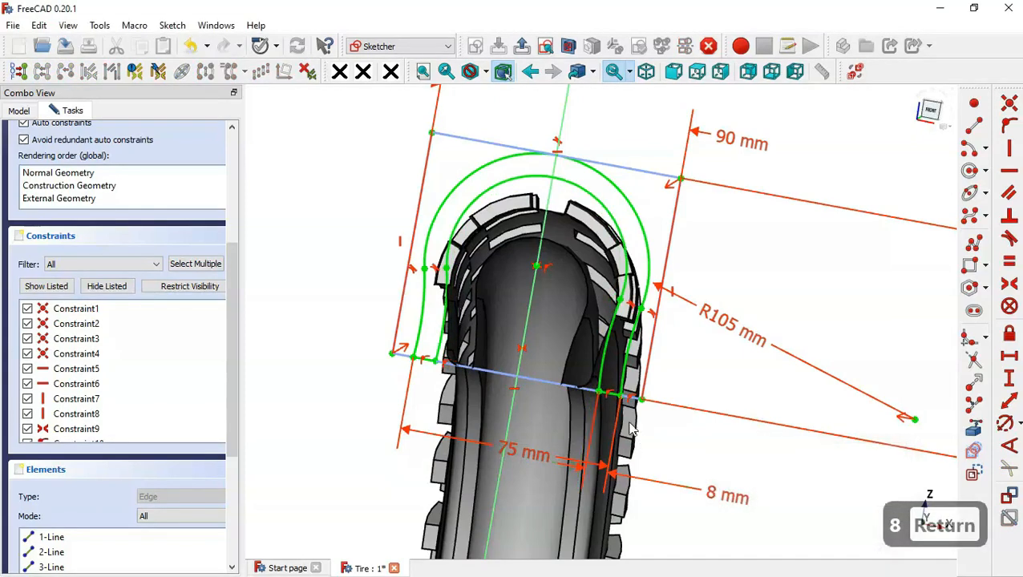
mouse_move(449, 337)
middle_mouse_down()
mouse_move(450, 328)
mouse_move(467, 333)
mouse_move(452, 337)
middle_mouse_up()
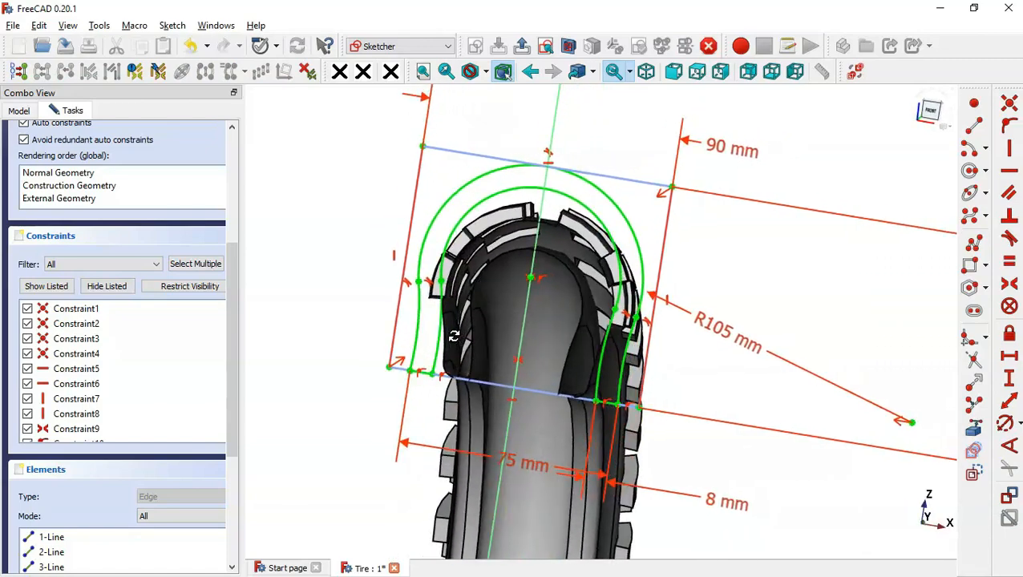
key("Home")
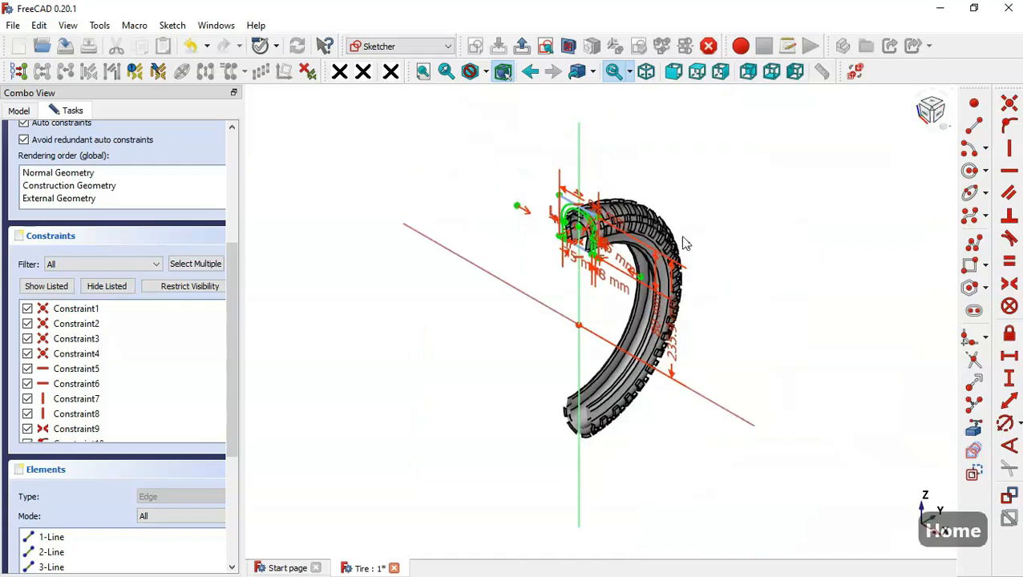
scroll(675, 221, "up", 5)
scroll(677, 223, "down", 2)
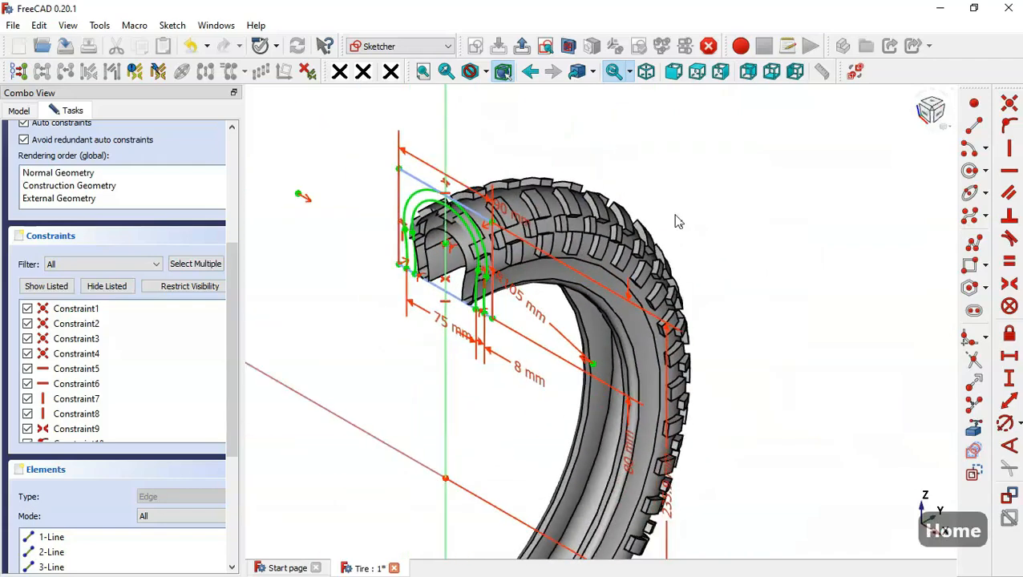
left_click(672, 72)
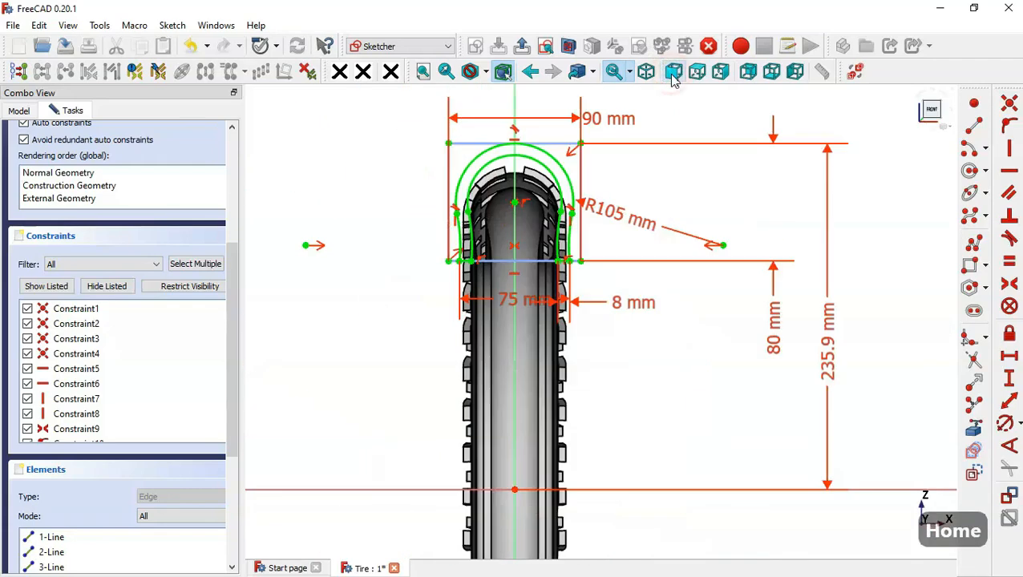
left_click(521, 47)
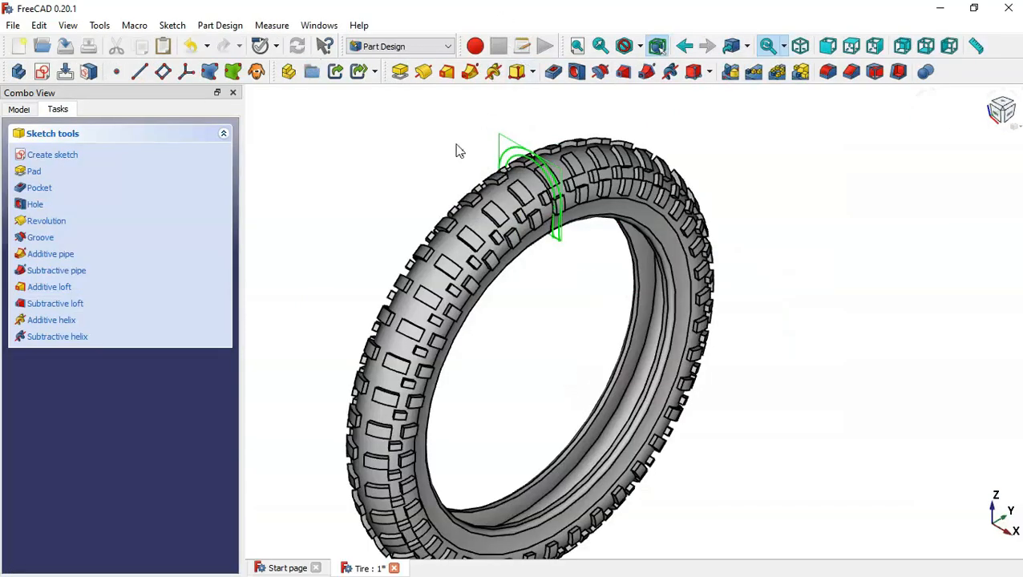
- Revolve the resized profile sketch in Body002 by 360° around the base X axis
left_click(19, 110)
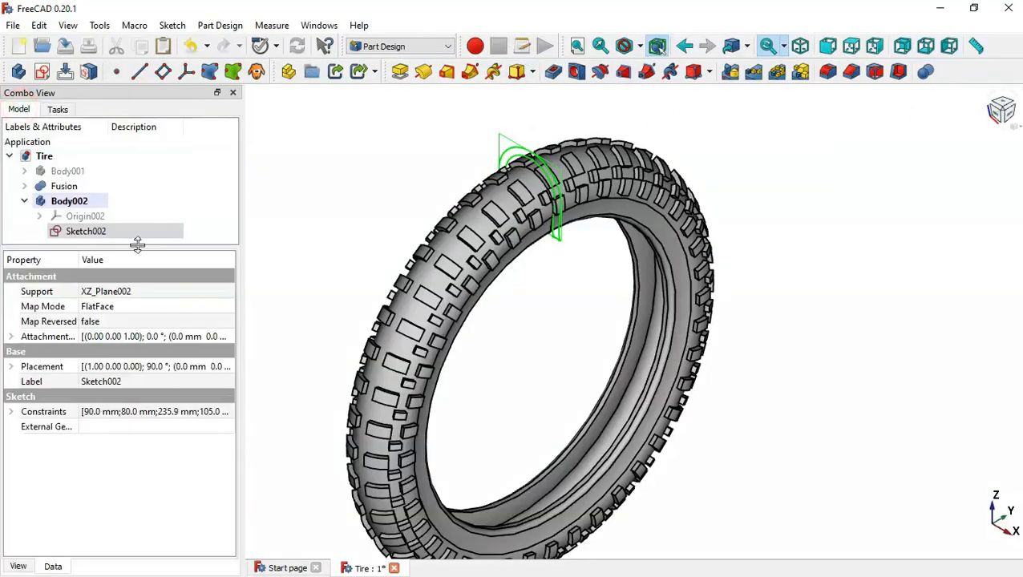
left_click(144, 231)
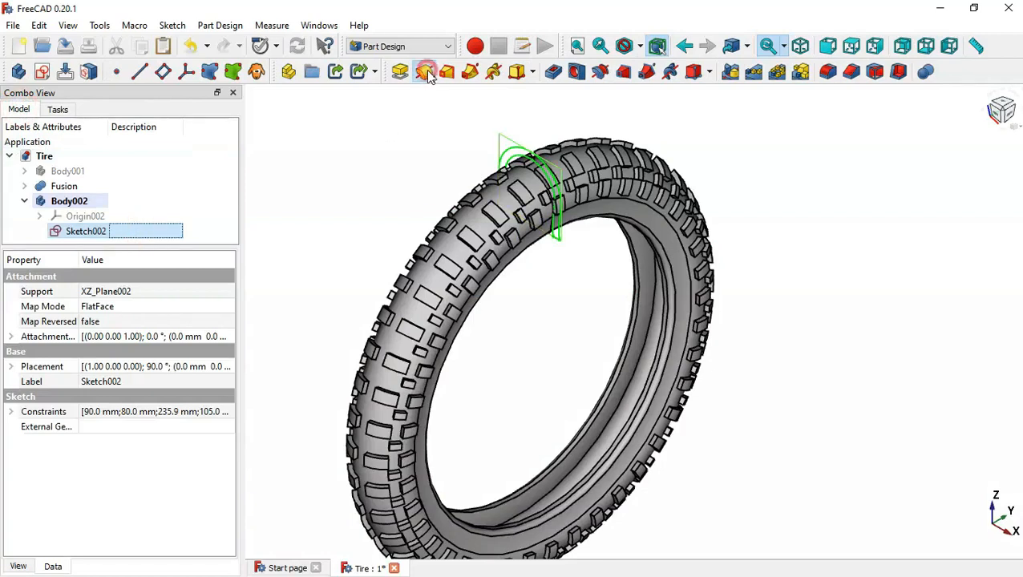
left_click(424, 71)
left_click(207, 200)
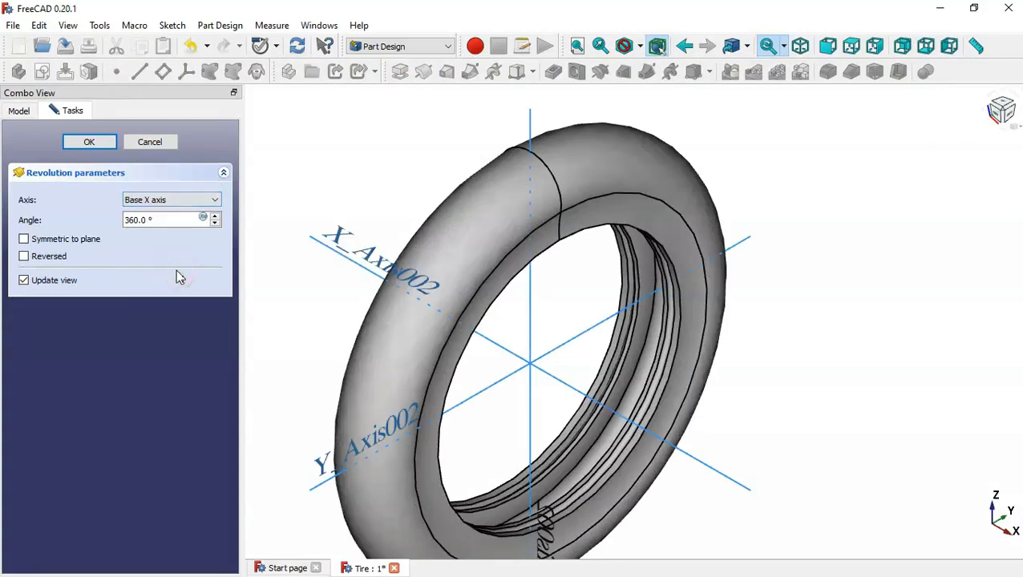
left_click(89, 142)
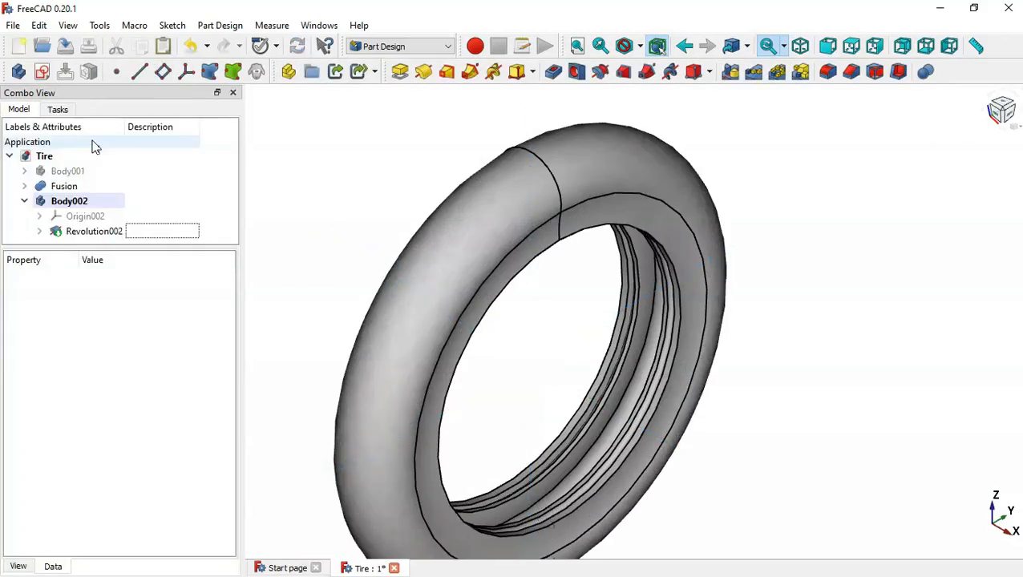
- Switch to the Part workbench and cut Body002 from the Fusion tire with a boolean Cut
left_click(384, 47)
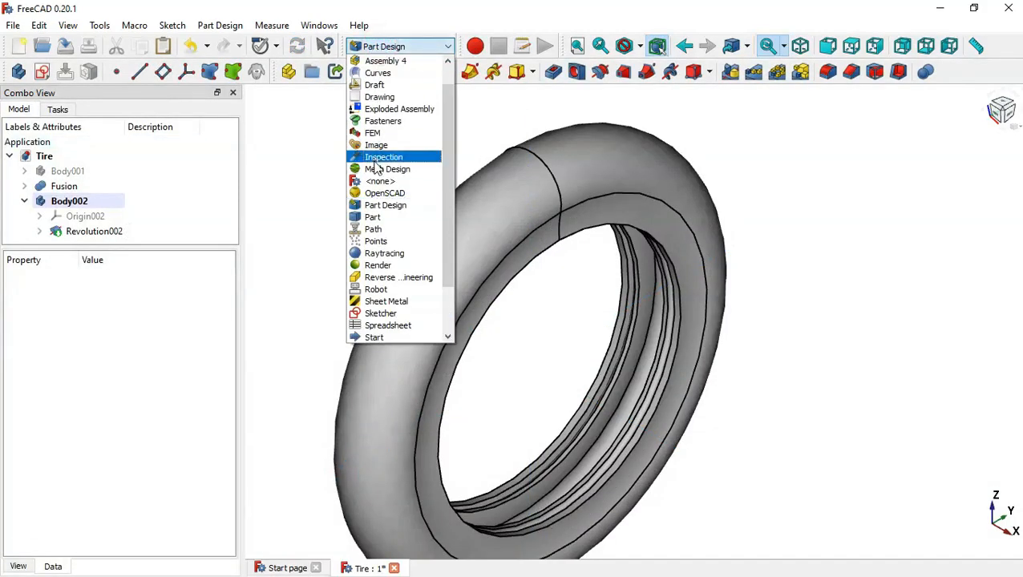
left_click(376, 218)
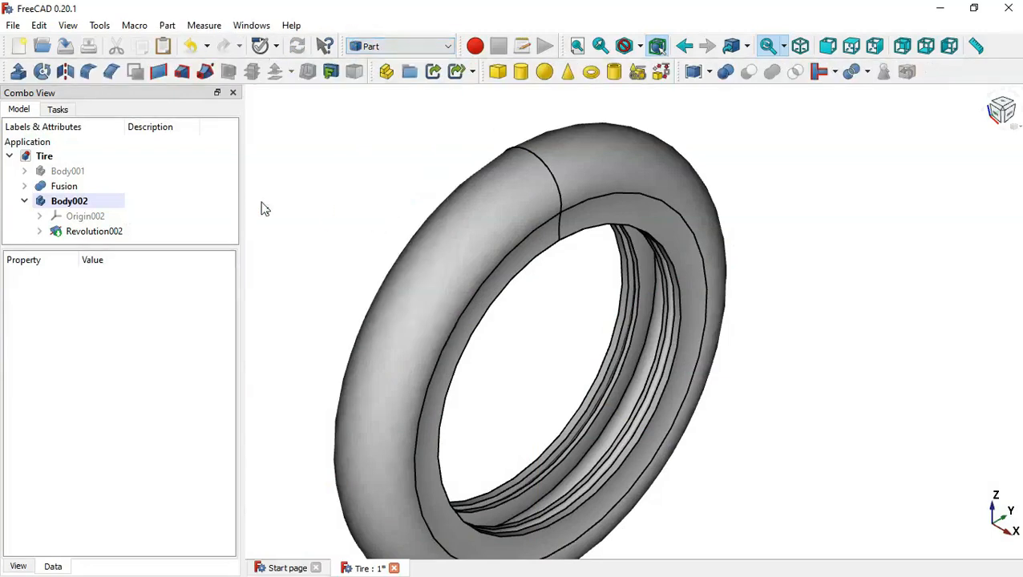
left_click(23, 203)
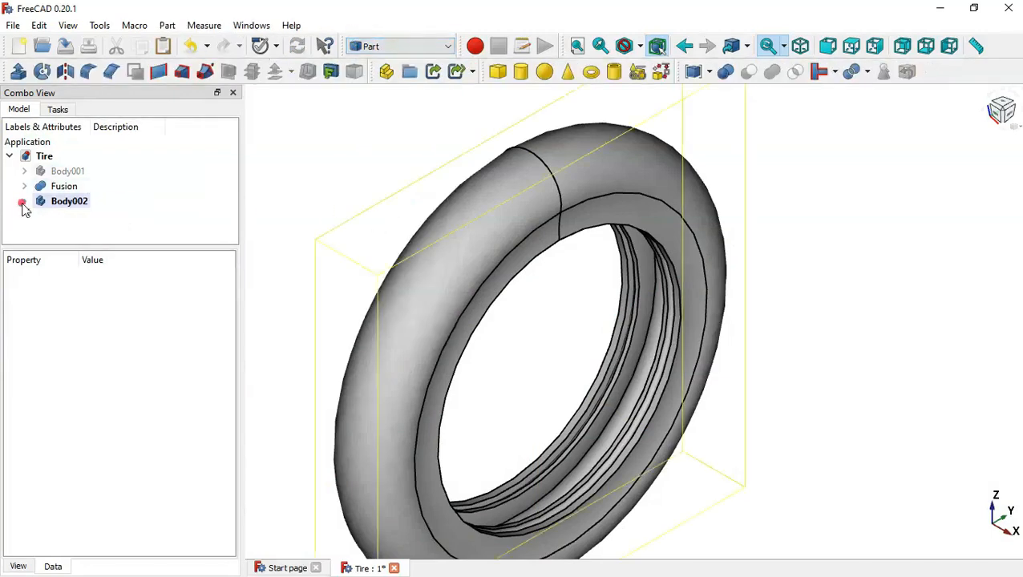
left_click(80, 186)
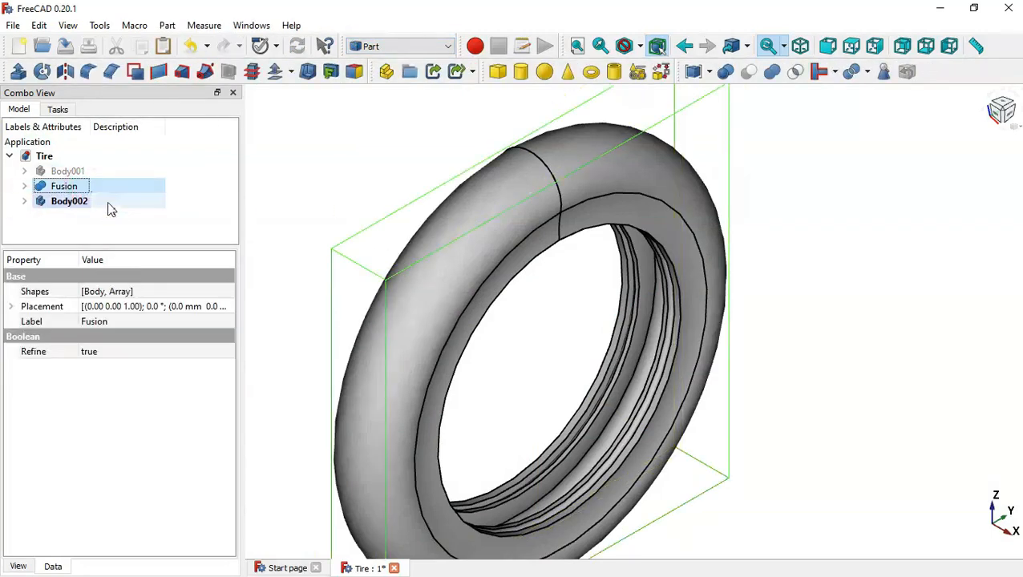
left_click(107, 201, "ctrl")
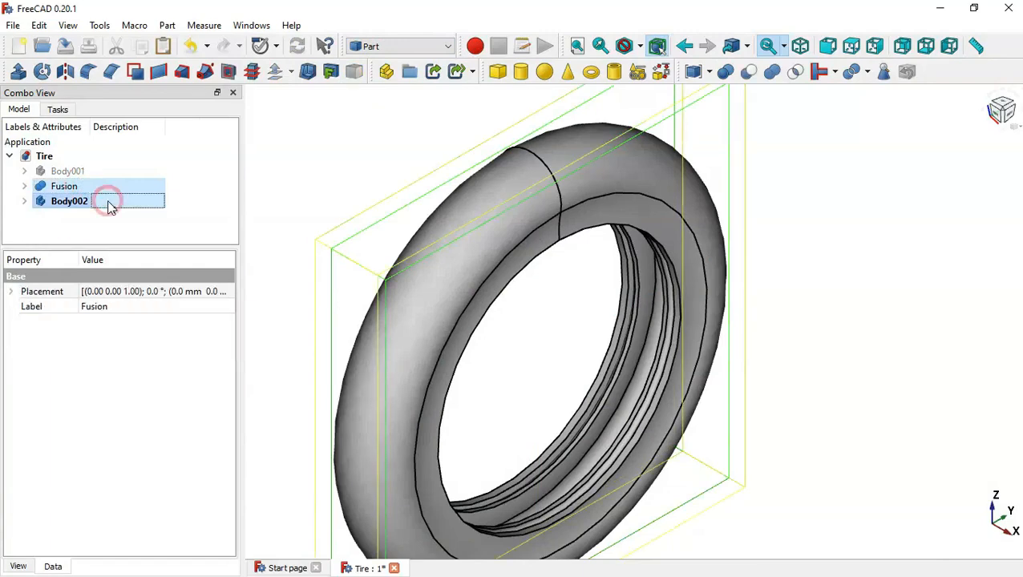
left_click(747, 74)
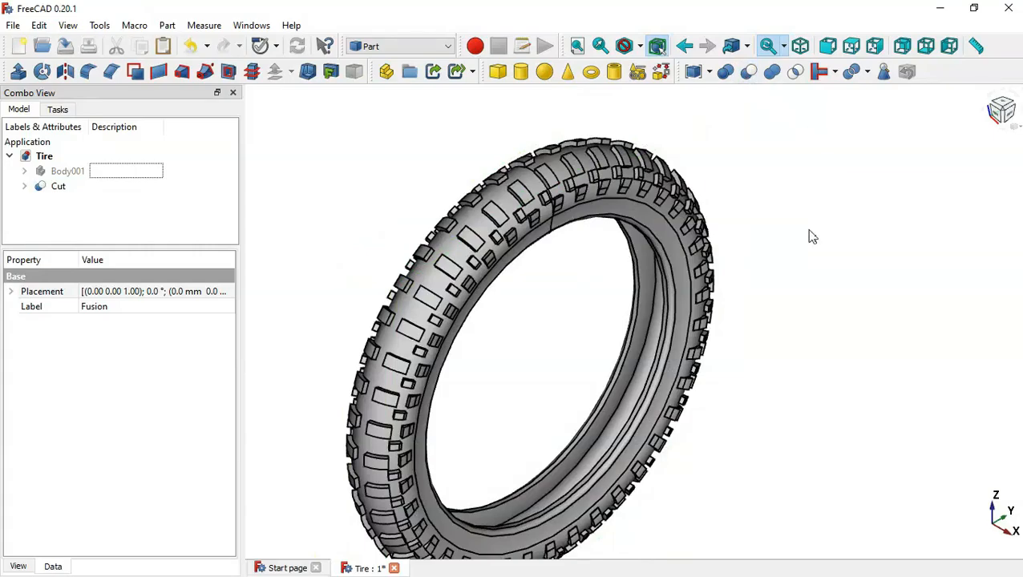
middle_click_drag(823, 377, 1021, 326)
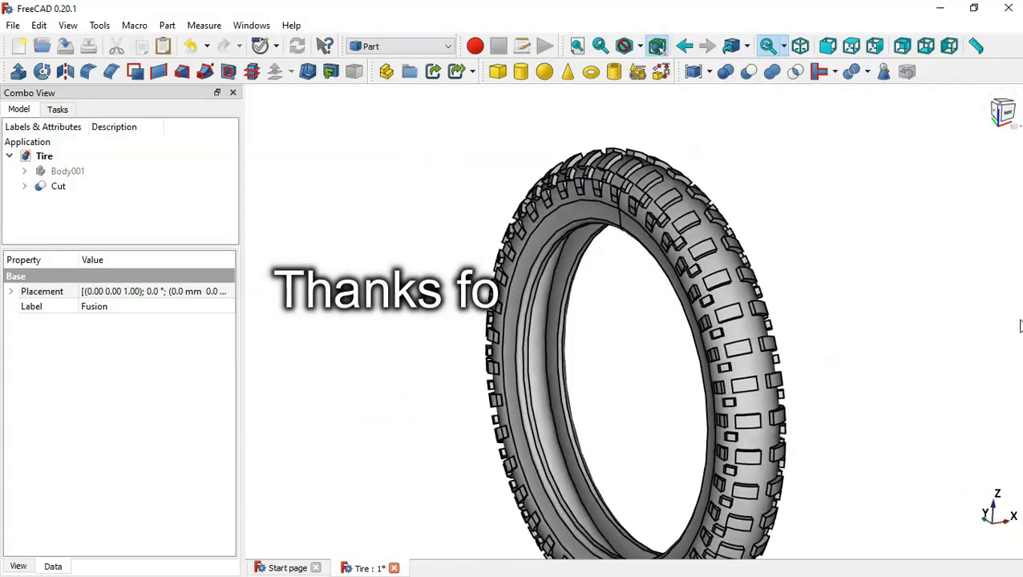
middle_click_drag(539, 335, 439, 227)
middle_click_drag(767, 283, 401, 449)
key("Home")
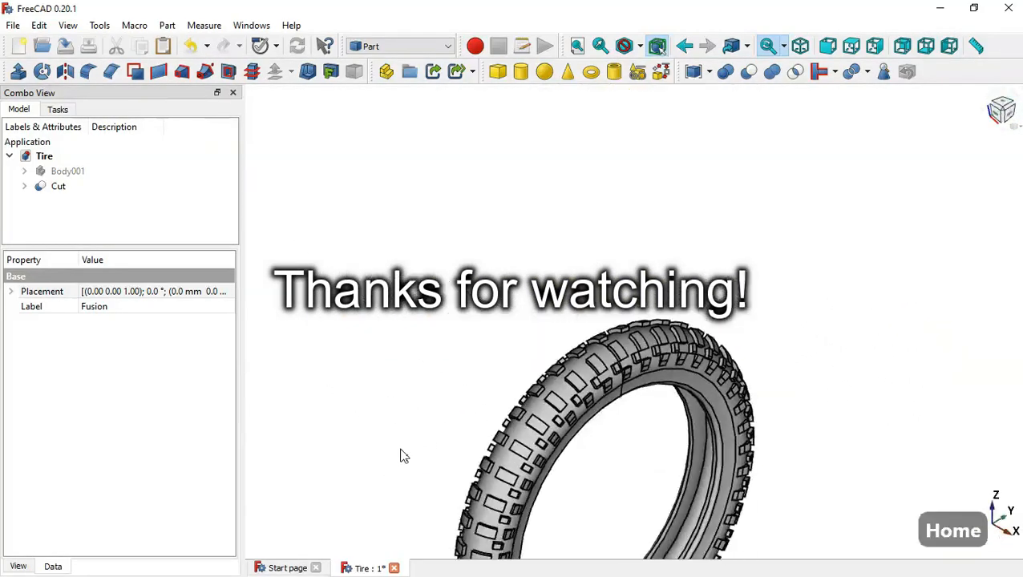